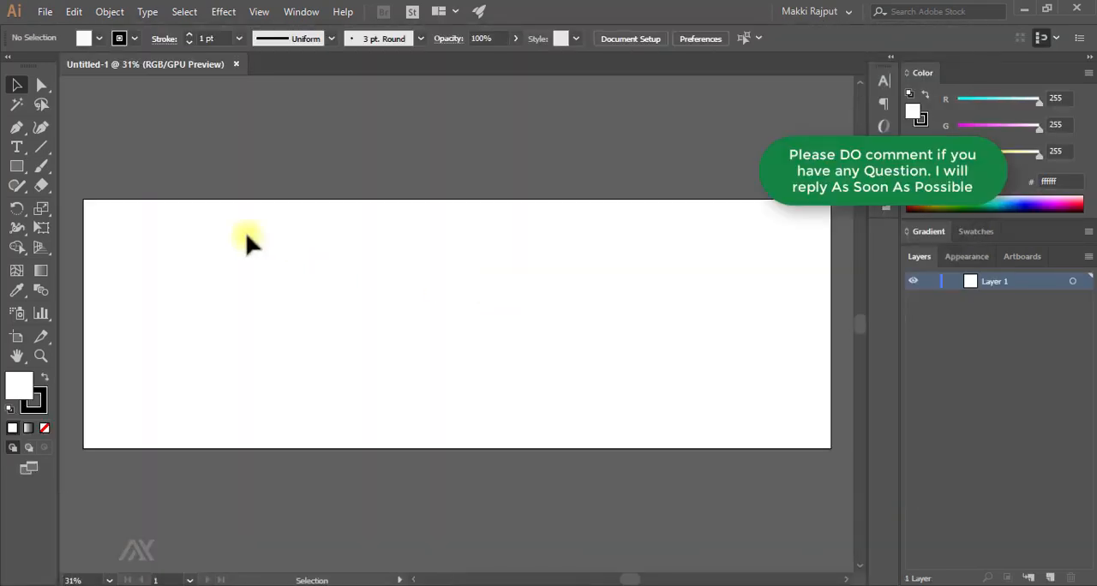
- Draw a rectangle with no stroke that covers the whole artboard
right_click(26, 173)
click(93, 168)
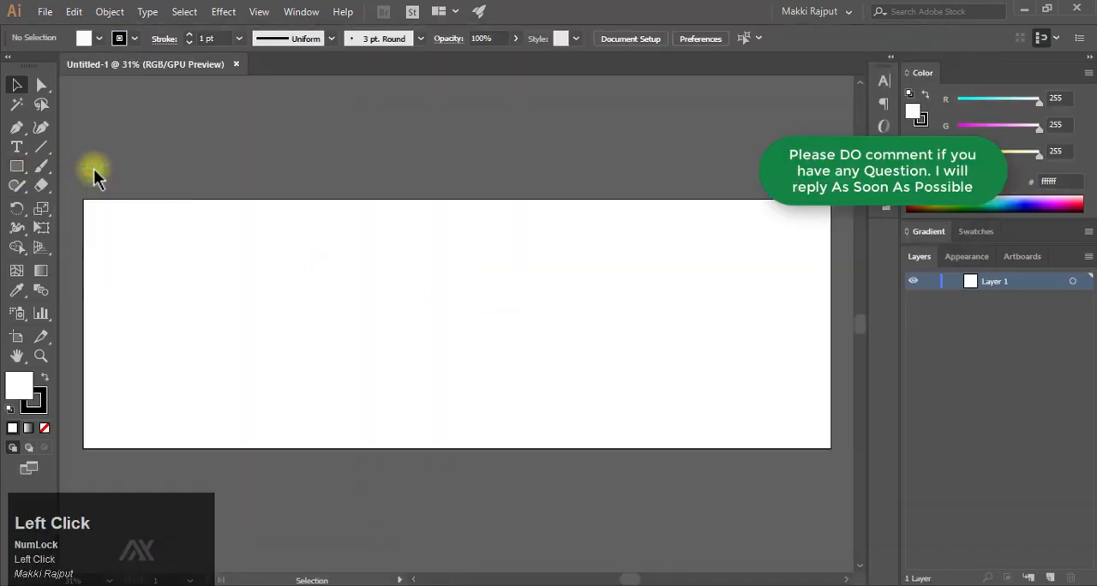
click(40, 406)
click(45, 427)
click(30, 381)
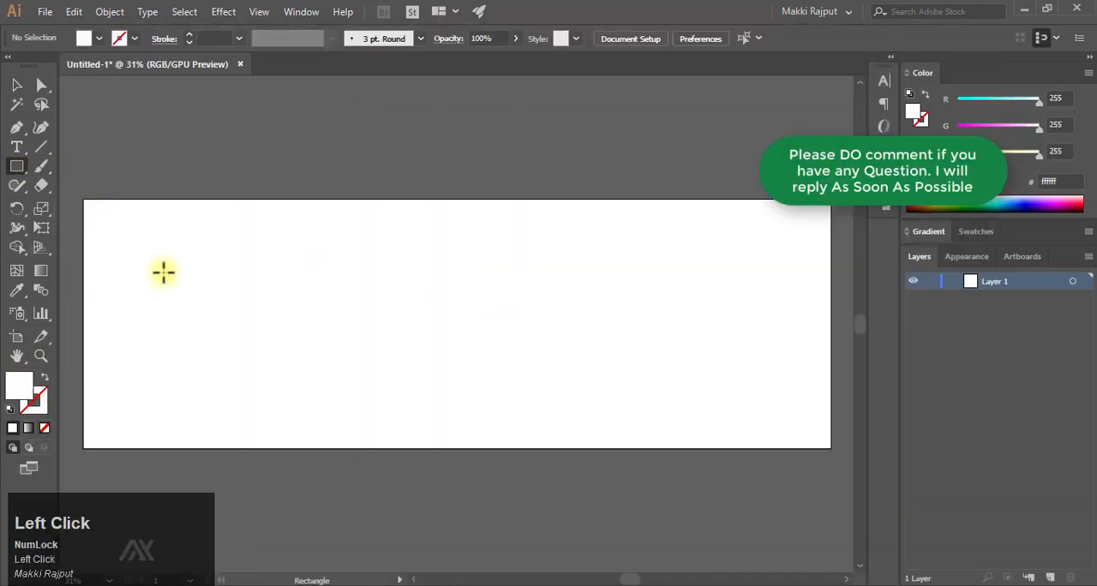
drag(82, 197, 829, 447)
mouse_move(829, 323)
mouse_down()
mouse_move(842, 325)
mouse_move(826, 321)
mouse_up()
- Fill the artboard-sized rectangle with colour #333335 and lock it in the layer list
double_click(36, 388)
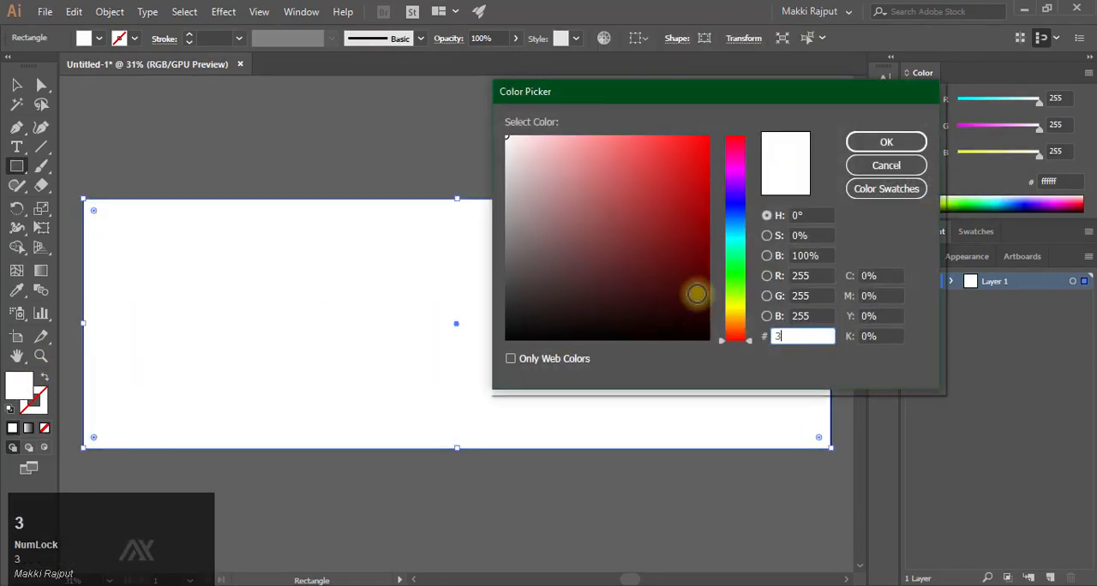
text(333335)
key(Return)
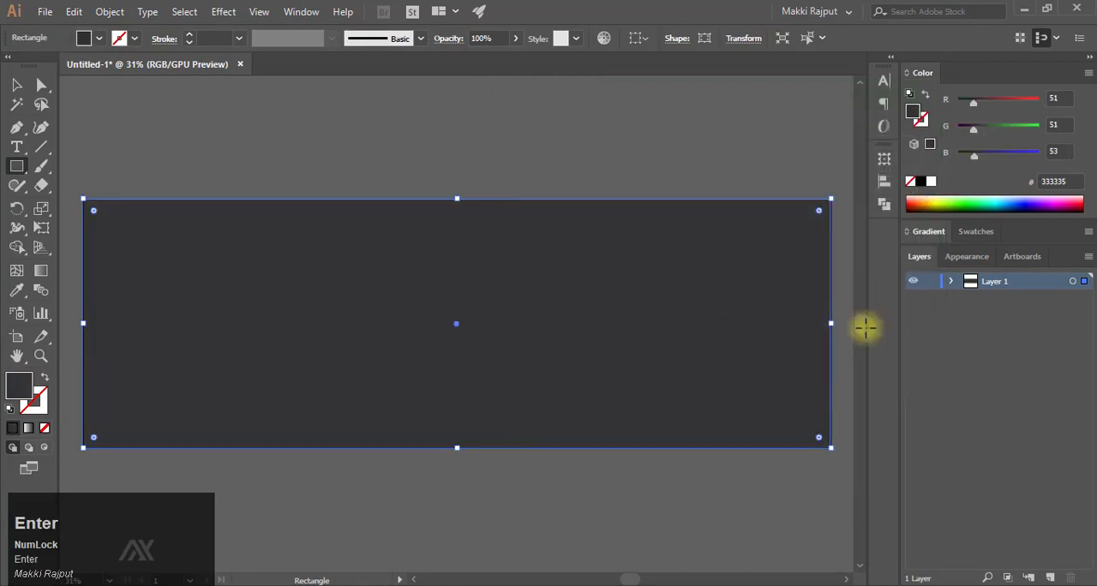
click(952, 281)
click(931, 298)
- Draw a rounded square overlapping the upper-left corner of the dark rectangle
drag(440, 313, 352, 326)
drag(351, 327, 499, 327)
right_click(16, 166)
click(102, 184)
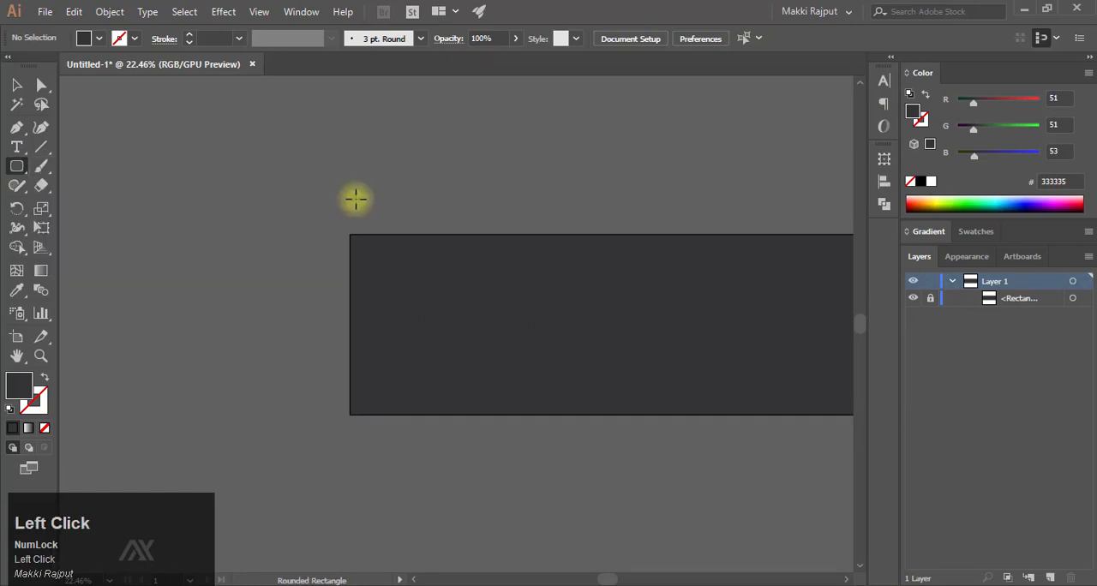
mouse_move(232, 164)
mouse_down()
mouse_move(428, 262)
mouse_move(422, 357)
mouse_up()
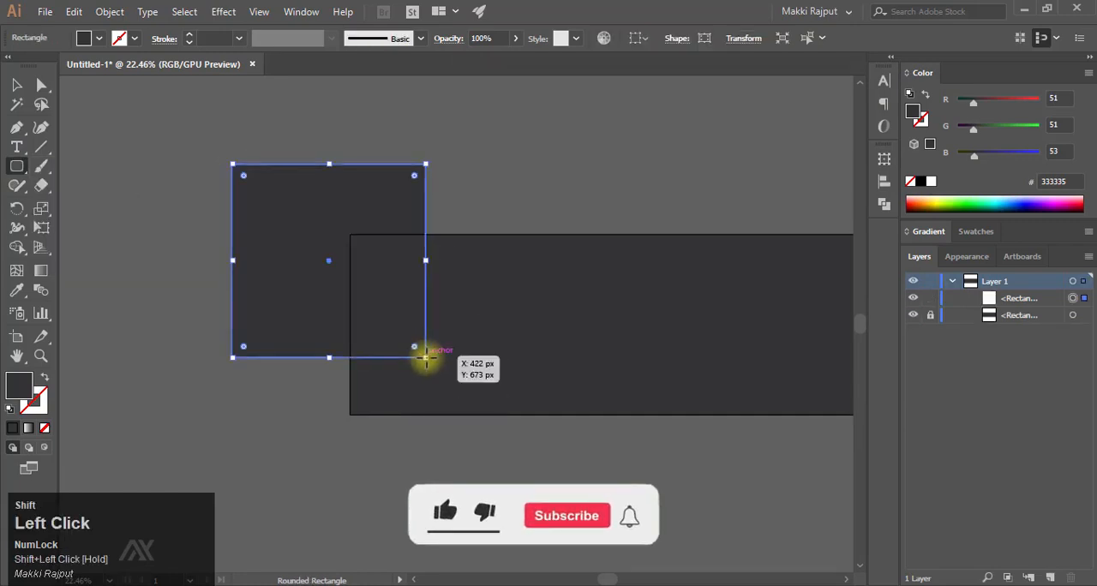
- Rotate the rounded square 45° into a diamond and centre it on the dark rectangle's left edge
drag(416, 178, 478, 270)
drag(318, 195, 342, 261)
key(space)
drag(576, 237, 434, 230)
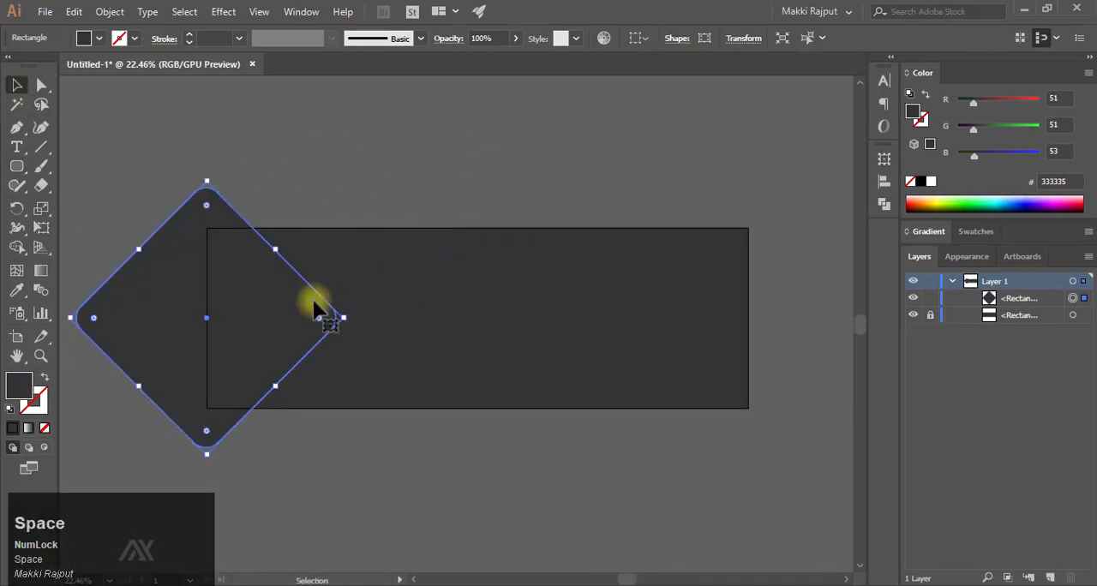
- Enlarge the rounded diamond proportionally and centre it again on the dark rectangle's left edge
drag(344, 318, 396, 320)
key(space)
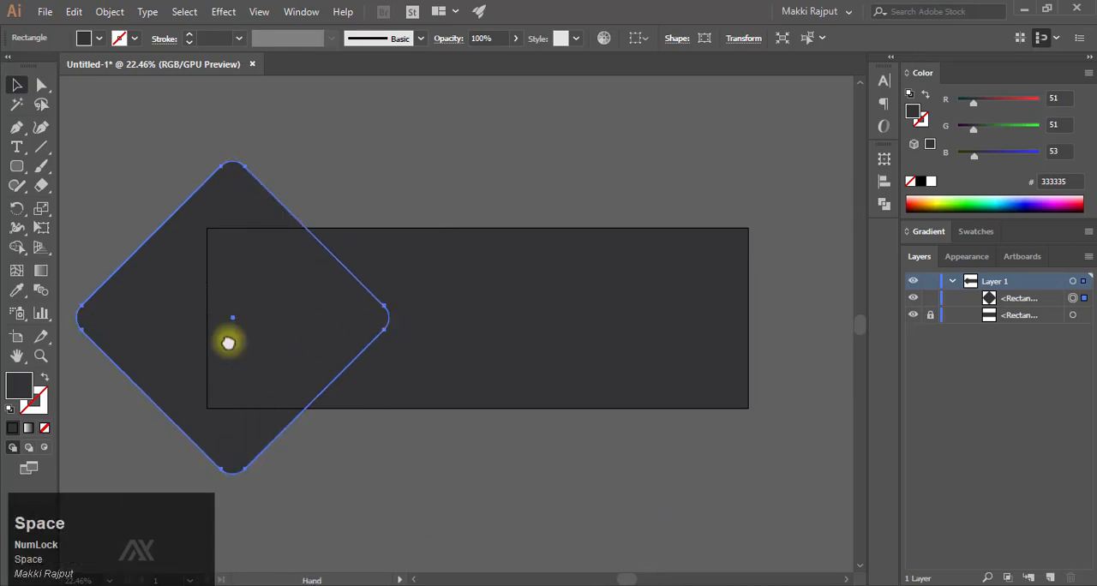
drag(229, 341, 318, 329)
drag(352, 327, 326, 335)
key(space)
drag(382, 325, 308, 322)
drag(379, 301, 411, 299)
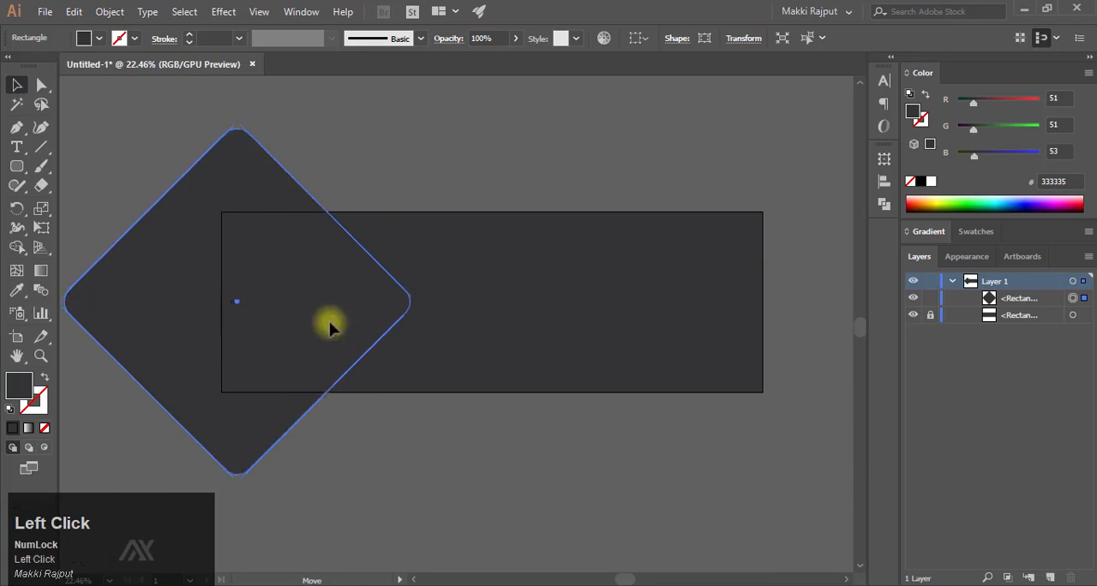
mouse_move(328, 323)
mouse_down()
mouse_move(317, 325)
mouse_move(350, 318)
mouse_move(341, 325)
mouse_up()
key(space)
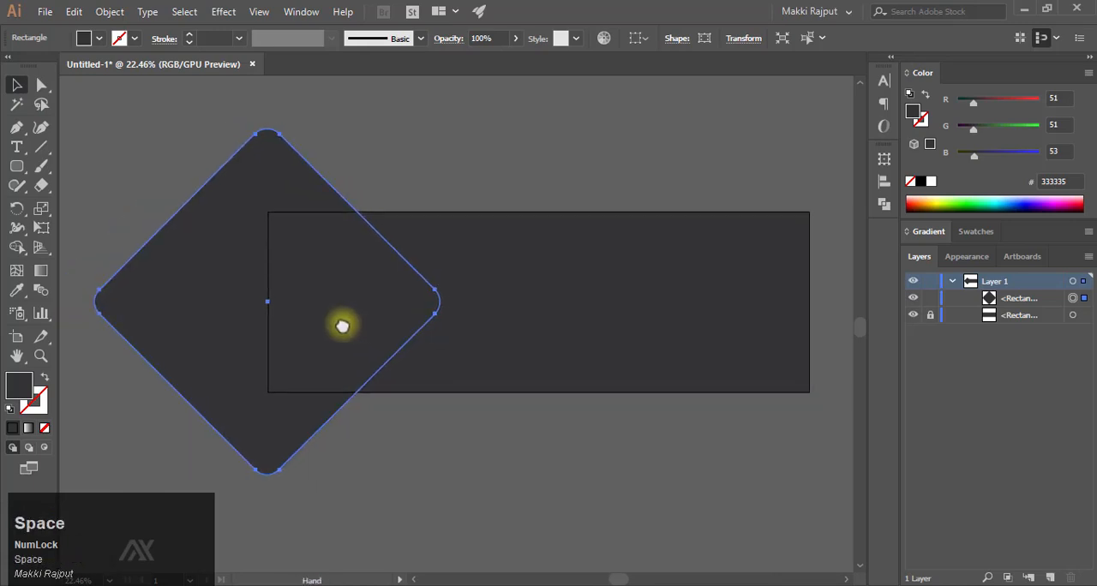
- Apply a linear gradient to the diamond and set its starting stop to RGB colour #cda540
key(ctrl+F9)
click(38, 269)
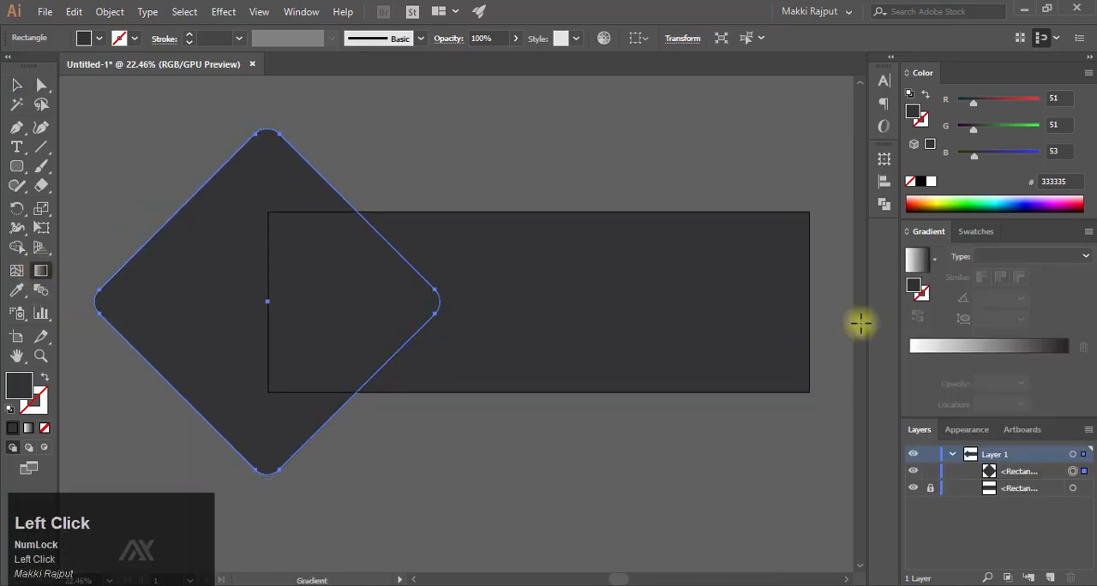
click(987, 351)
double_click(911, 361)
click(1063, 378)
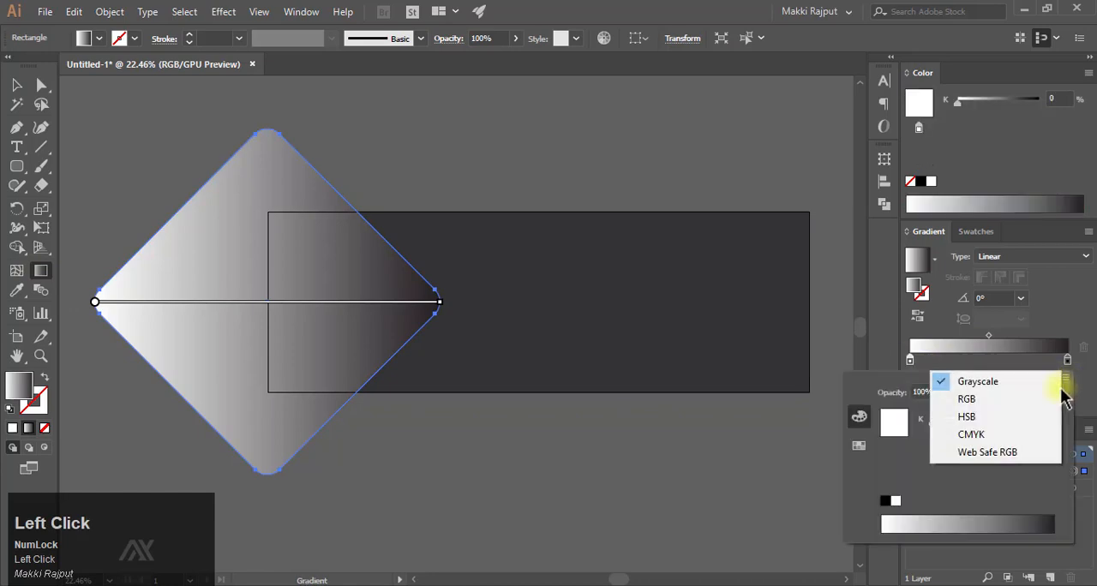
click(958, 399)
right_click(1029, 498)
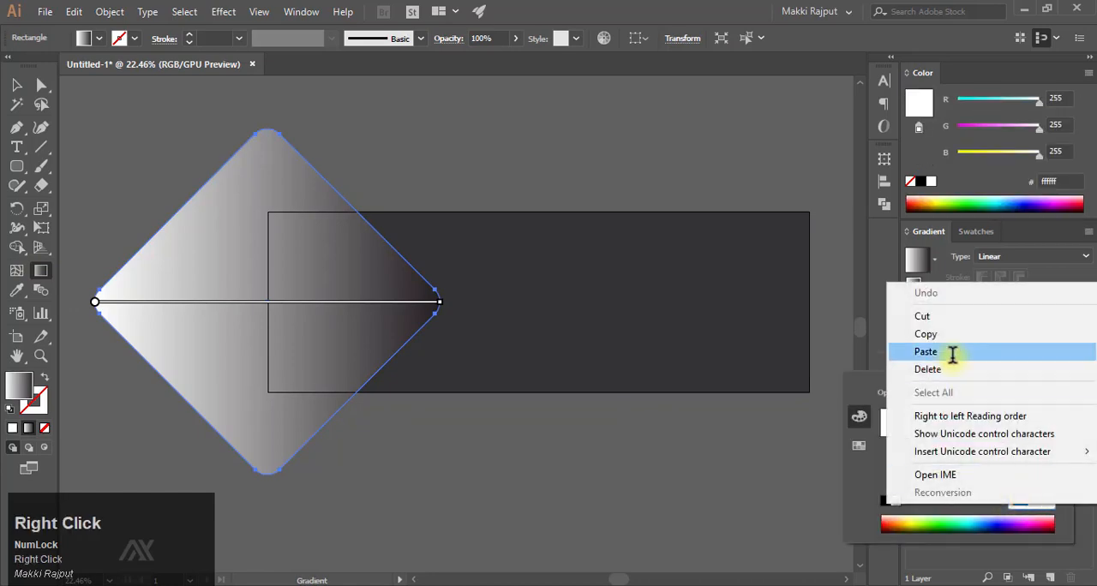
click(952, 352)
key(Return)
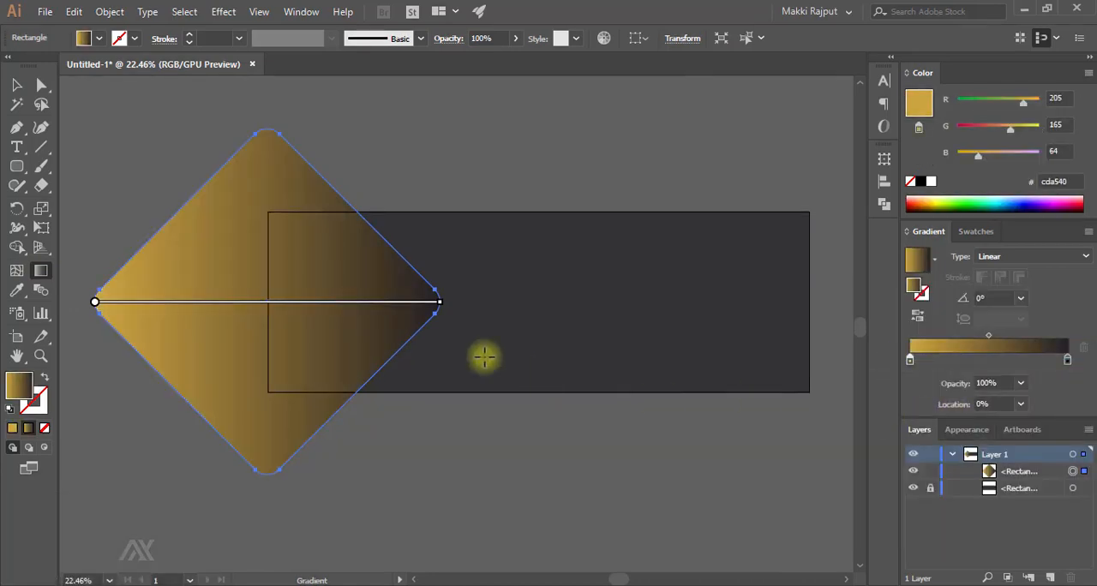
- Set the diamond gradient's ending stop to RGB colour #bb8327
double_click(1067, 360)
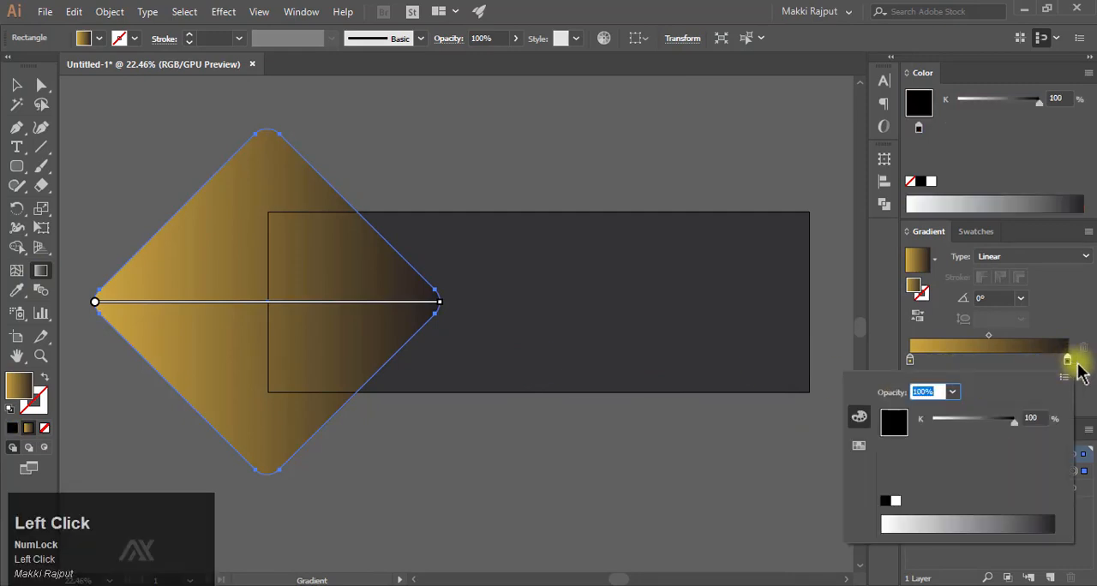
click(1063, 378)
click(1027, 403)
right_click(1015, 501)
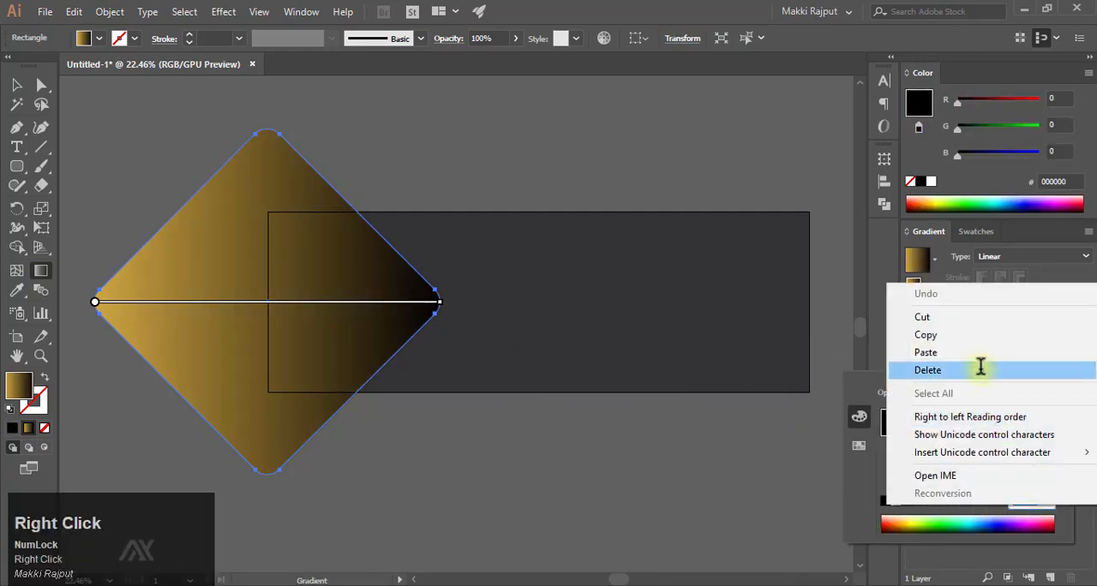
click(961, 352)
click(1047, 311)
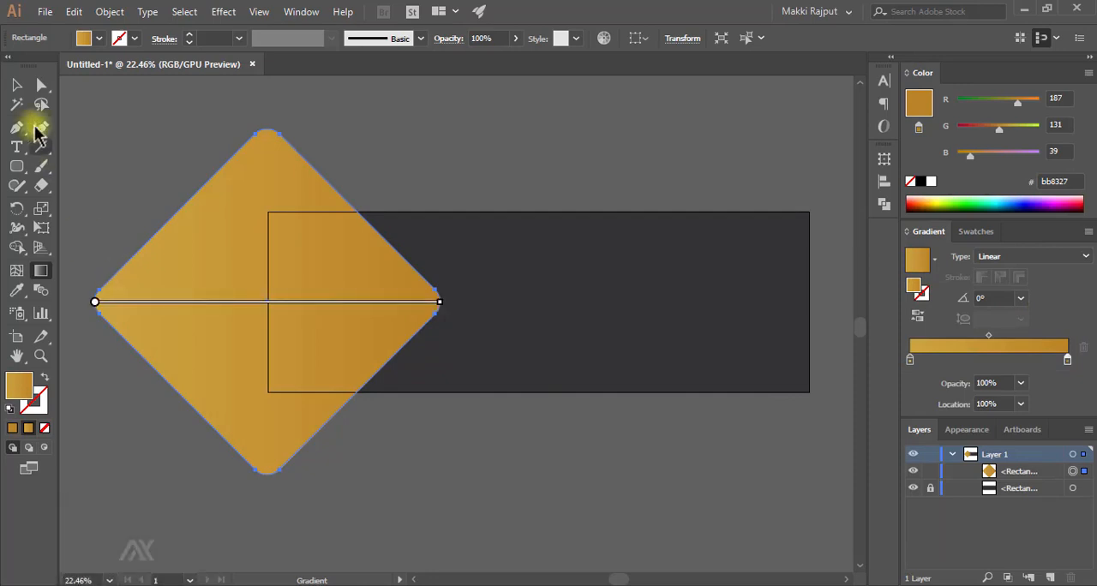
- Copy the gold diamond and paste the duplicate directly in front of it
click(17, 84)
click(109, 12)
click(73, 12)
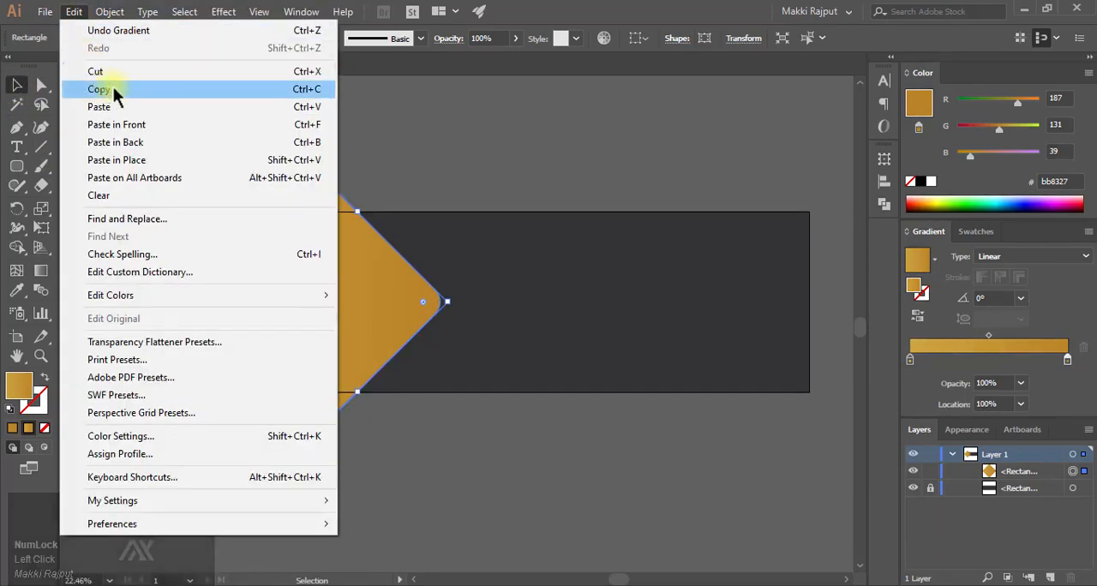
click(113, 87)
click(74, 12)
click(206, 124)
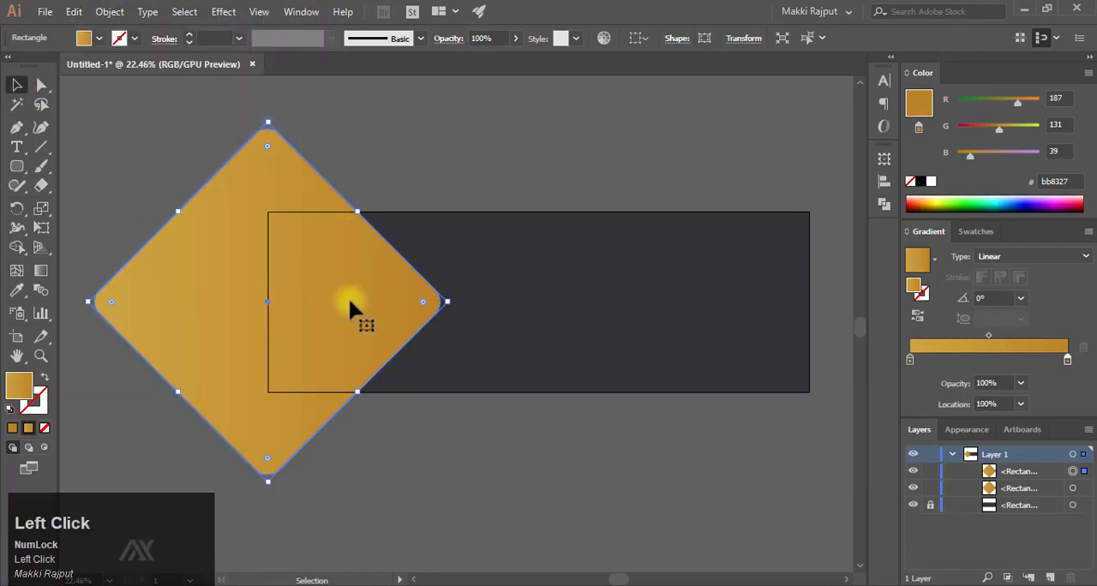
- Shift the front diamond horizontally to the left so a narrow strip of the back diamond shows along its right side
key(shift+Left)
key(shift+Left)
key(shift+Left)
key(shift+Left)
key(shift+Left)
key(shift+Left)
key(shift+Left)
key(shift+Left)
key(shift+Left)
key(shift+Left)
key(shift+Left)
key(shift+Left)
key(shift+Left)
key(shift+Down)
key(shift+Down)
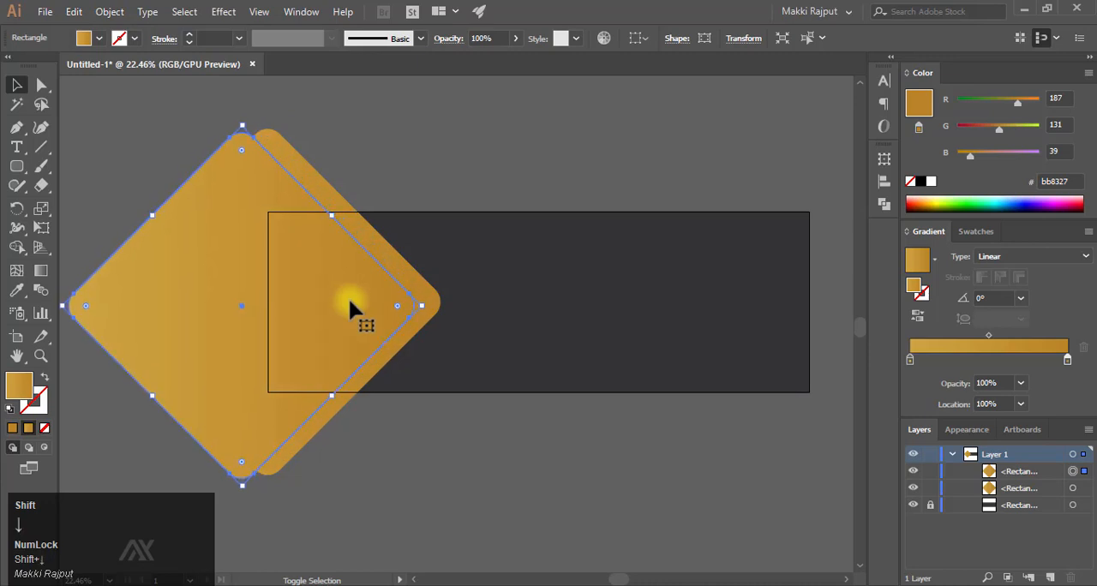
key(shift+Up)
key(shift+Up)
key(shift+Right)
key(shift+Right)
key(shift+Right)
key(shift+Right)
key(shift+Right)
key(shift+Right)
key(shift+Right)
key(shift+Right)
key(shift+Right)
key(shift+Right)
key(shift+Left)
key(shift+Left)
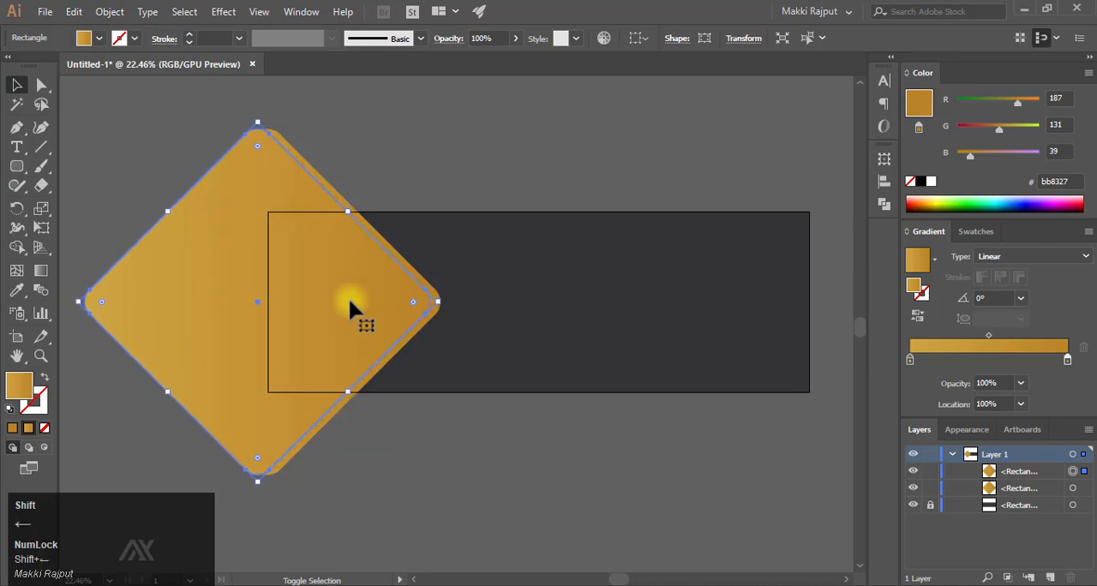
key(shift+Left)
key(shift+Left)
key(shift+Left)
key(shift+Left)
key(shift+Left)
key(shift+Left)
key(shift+Left)
key(shift+Left)
key(shift+Down)
key(shift+Up)
key(shift+Right)
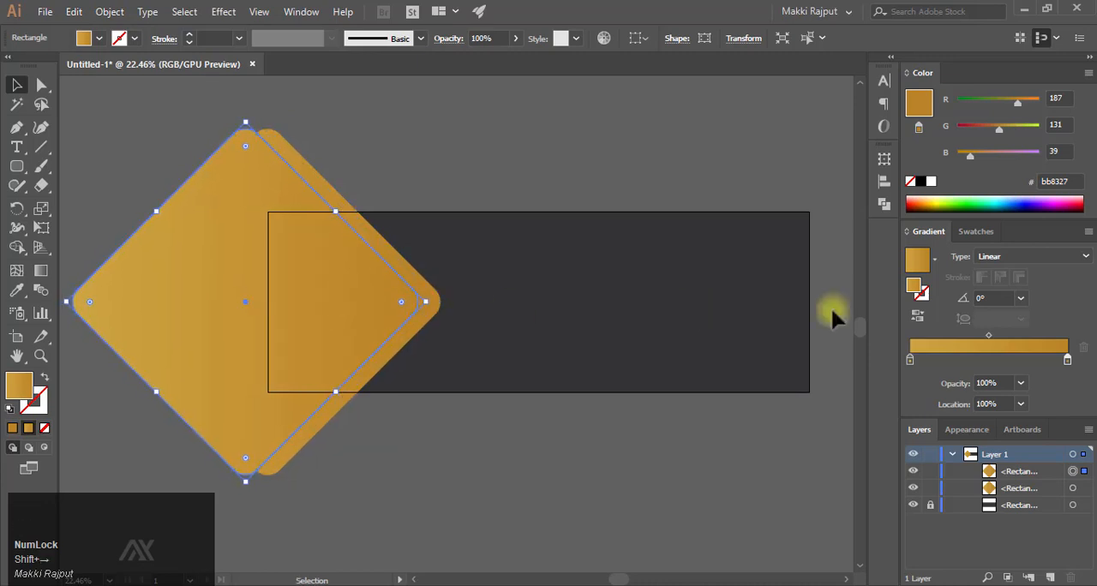
- Reverse the front diamond's gradient and shift both diamonds together slightly to the right
click(916, 317)
click(402, 233)
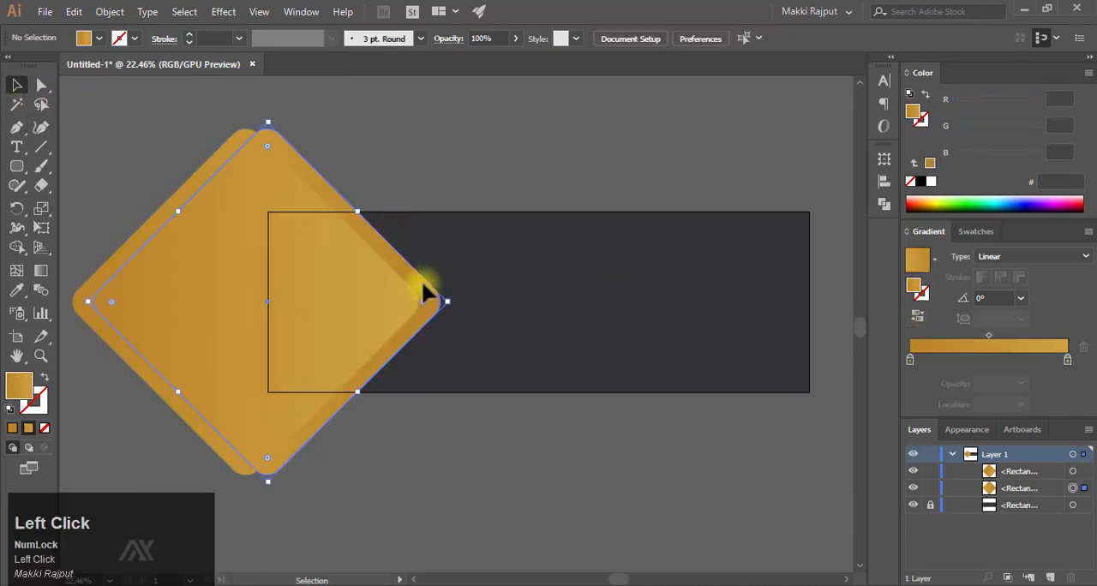
shift+click(305, 293)
key(shift+Right)
key(shift+Right)
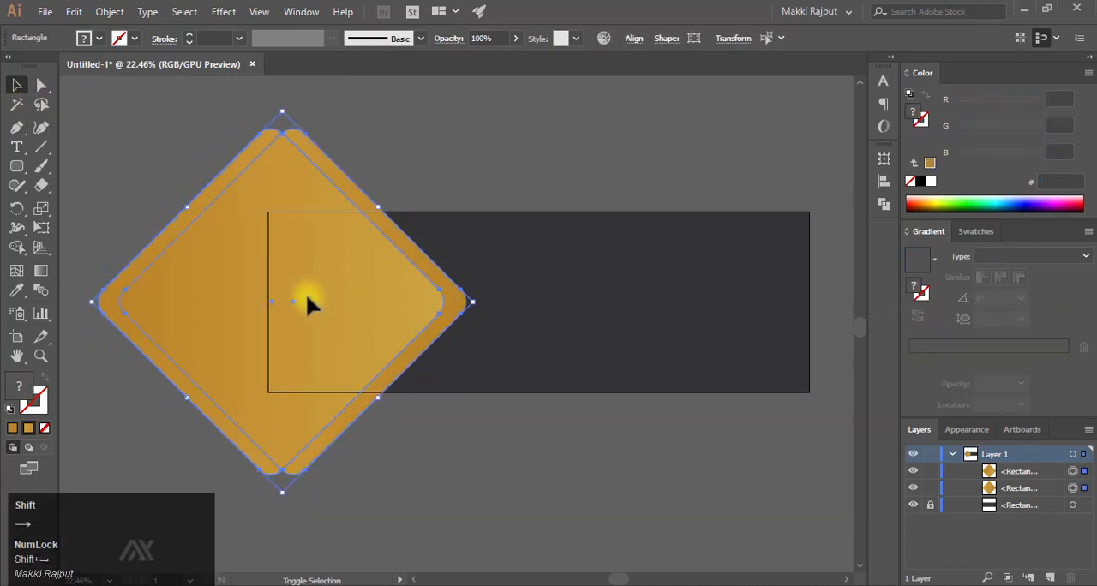
key(shift+Left)
key(shift+Left)
key(shift+Left)
- Fine-tune the front diamond's horizontal offset so it leaves only a thin strip of the back diamond exposed
click(416, 230)
click(351, 281)
key(shift+Left)
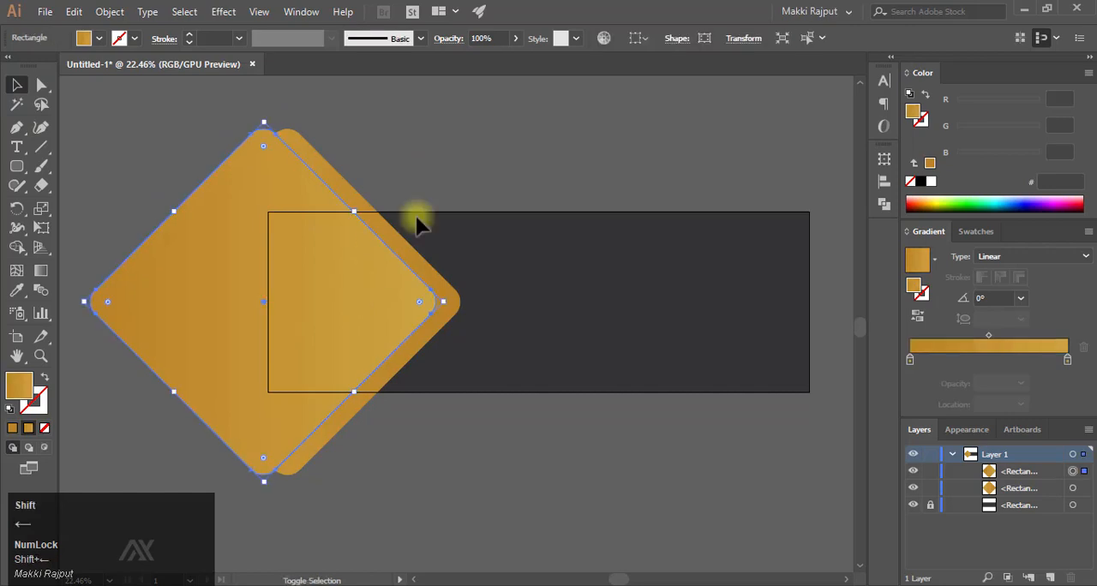
key(shift+Right)
key(shift+Right)
key(shift+Right)
- Duplicate the front diamond in place, in front of the original
click(75, 12)
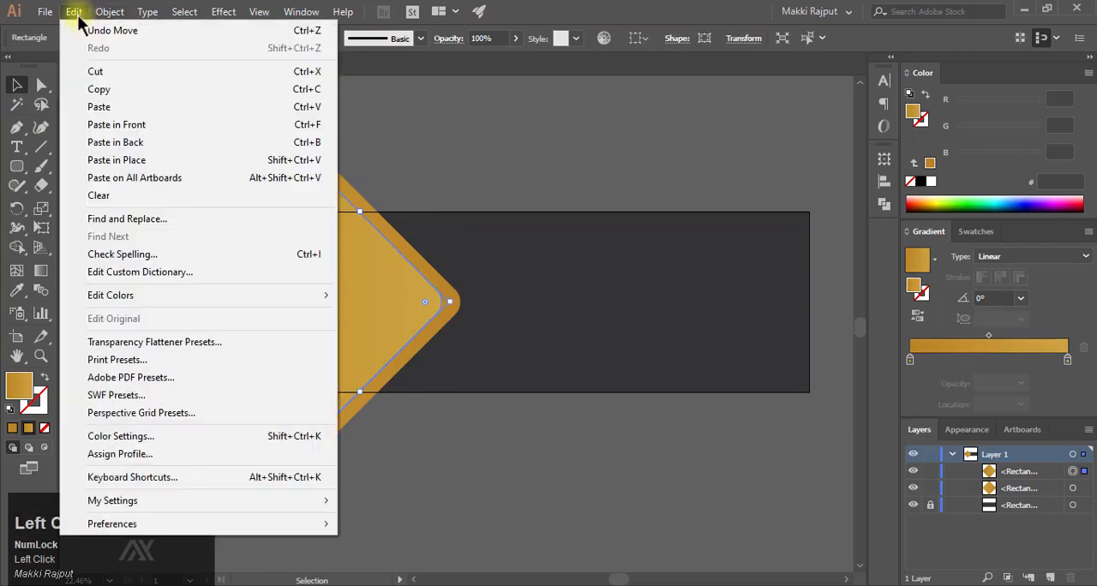
click(118, 91)
click(75, 13)
click(137, 125)
click(405, 176)
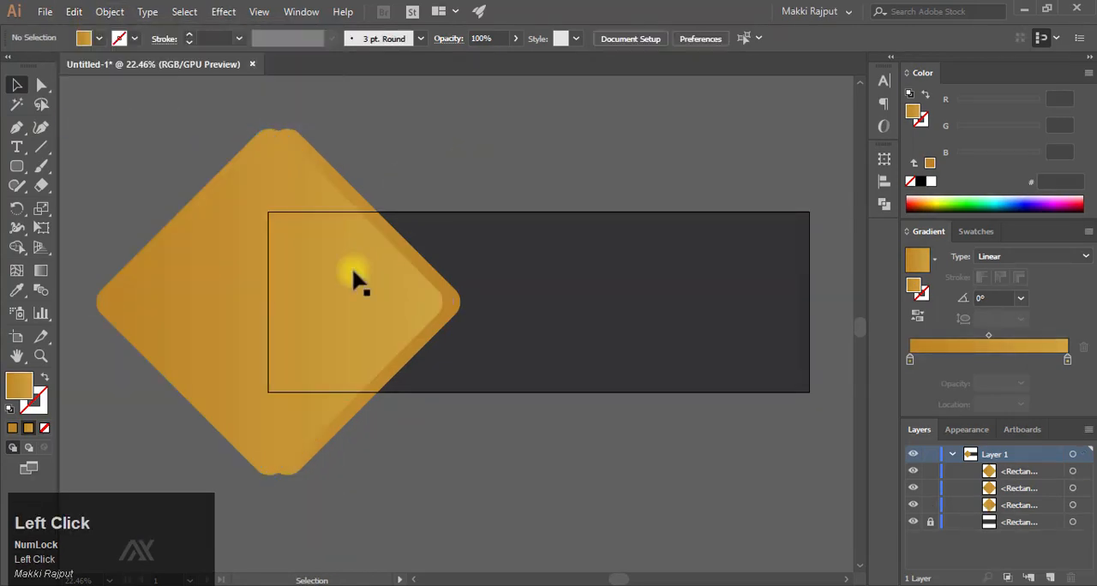
- Enlarge the topmost diamond outward beyond the upper-left and lower-left sides of the other two
drag(406, 246, 397, 280)
drag(202, 238, 141, 195)
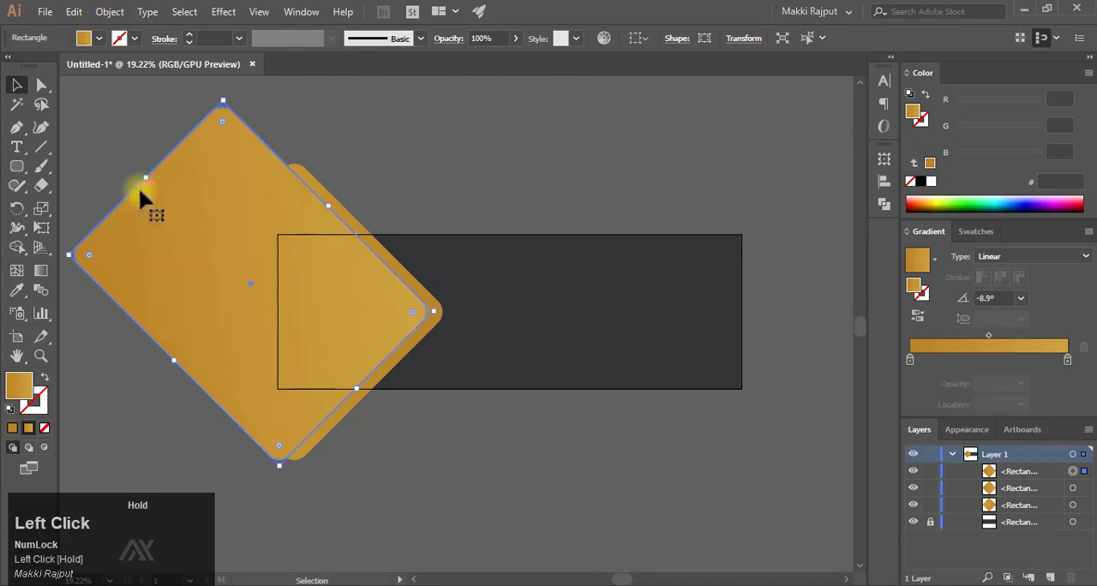
drag(279, 469, 227, 497)
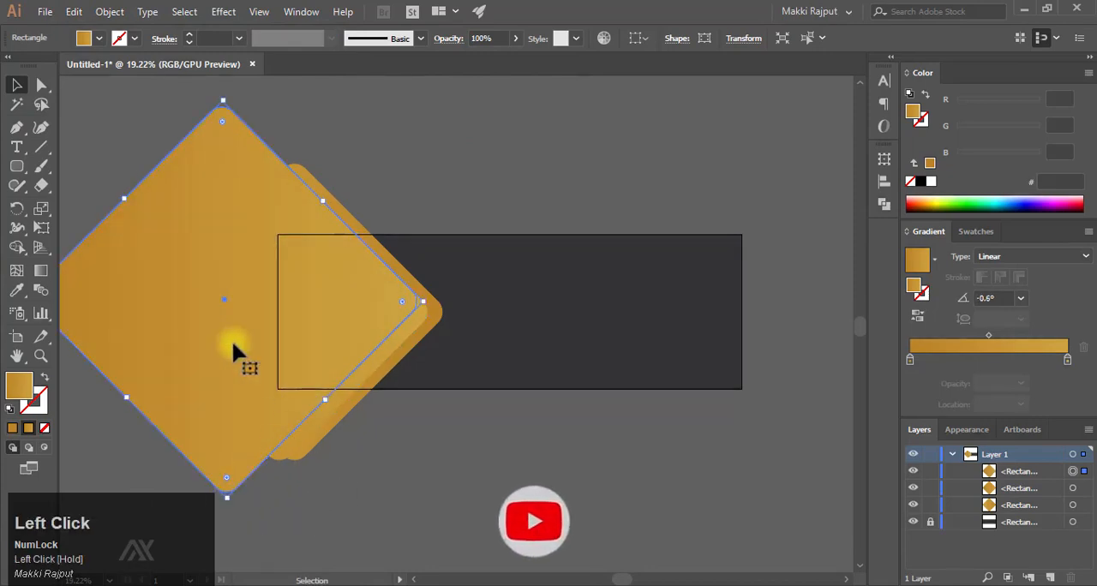
drag(255, 300, 262, 340)
- Tilt the topmost diamond clockwise to about 8° and position it over the left part of the other diamonds
drag(228, 137, 267, 135)
drag(349, 350, 341, 325)
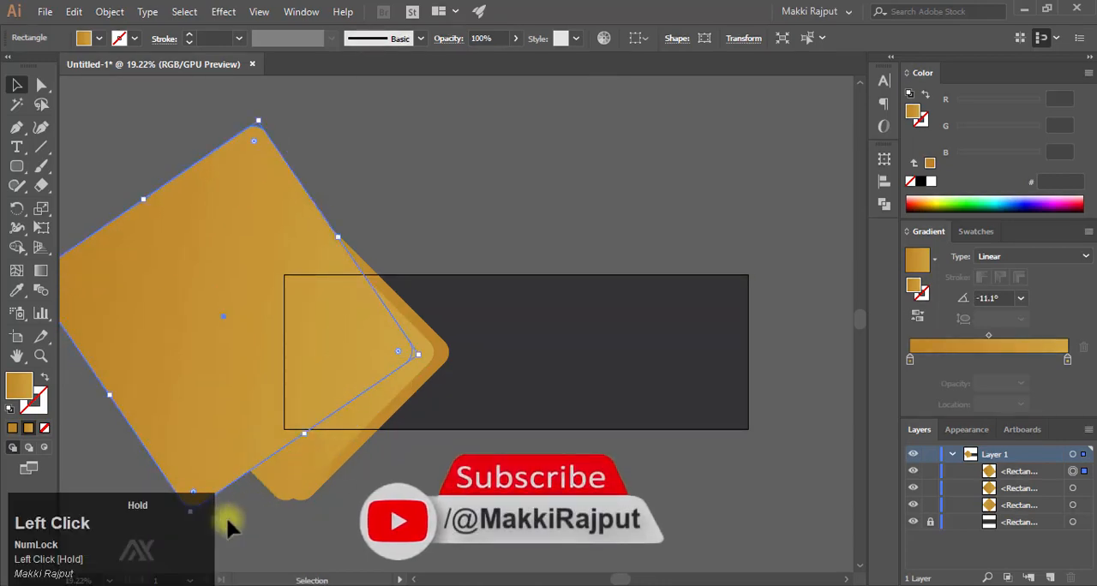
click(227, 517)
click(363, 326)
drag(419, 361, 422, 349)
drag(330, 371, 345, 366)
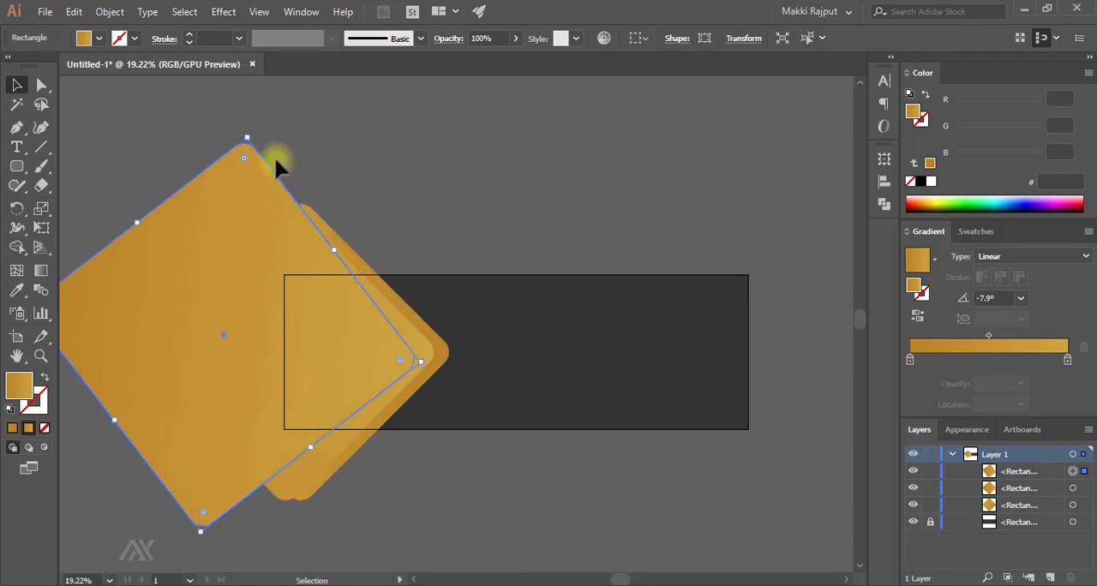
- Stretch the tilted diamond upward by raising only the anchor points of its top corner
drag(343, 174, 298, 179)
drag(298, 179, 322, 206)
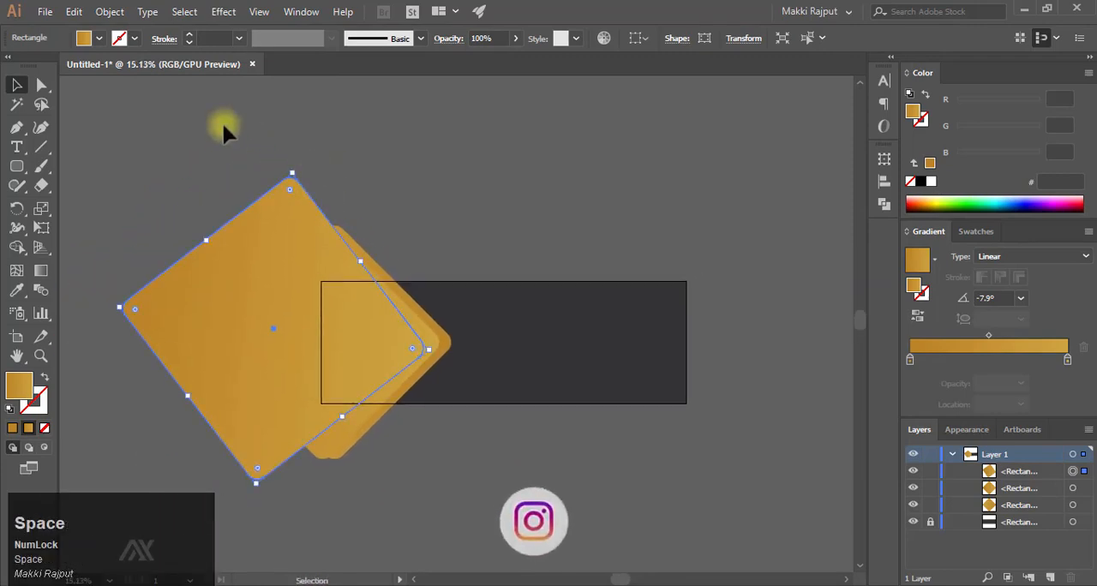
key(a)
drag(238, 134, 322, 204)
key(shift+Up)
key(shift+Up)
key(shift+Up)
key(shift+Up)
key(shift+Up)
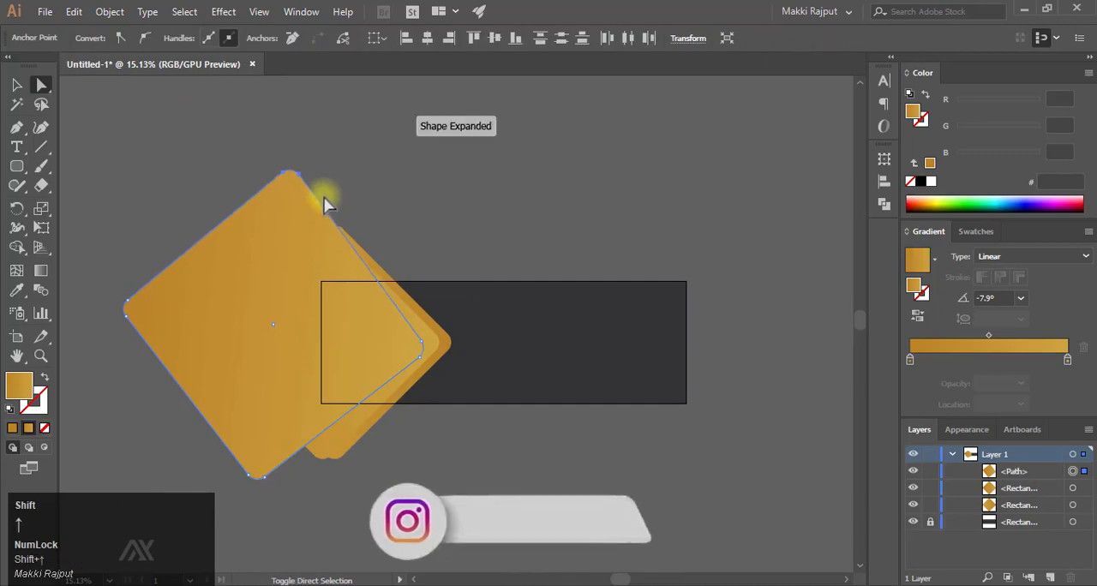
key(shift+Up)
key(shift+Up)
key(shift+Up)
- Reduce the topmost diamond's tilt to about 3.3° and reposition it just inside the right corners of the other diamonds
click(16, 84)
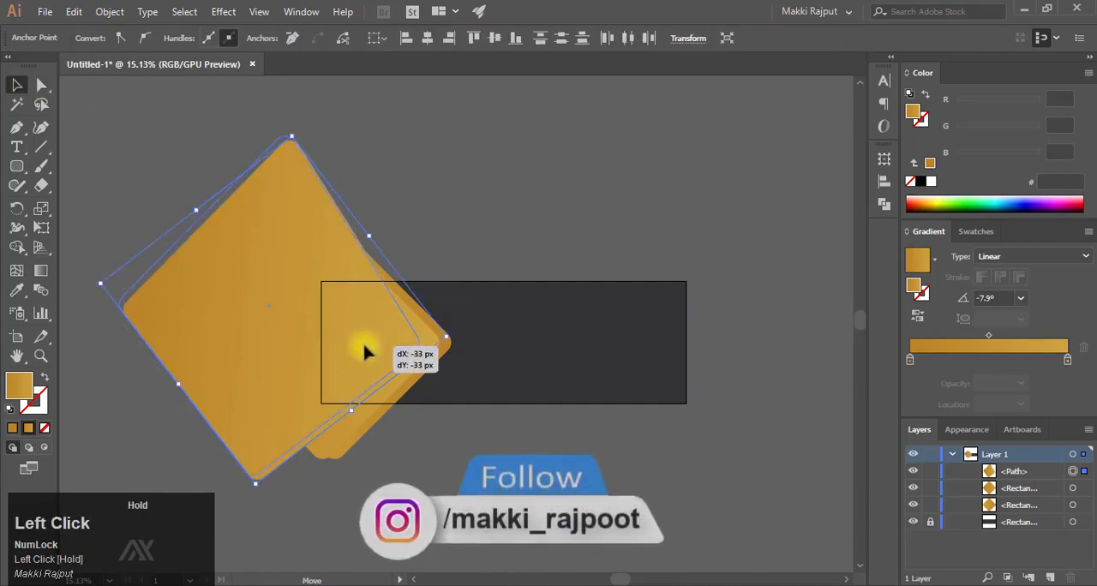
drag(364, 344, 496, 360)
click(466, 413)
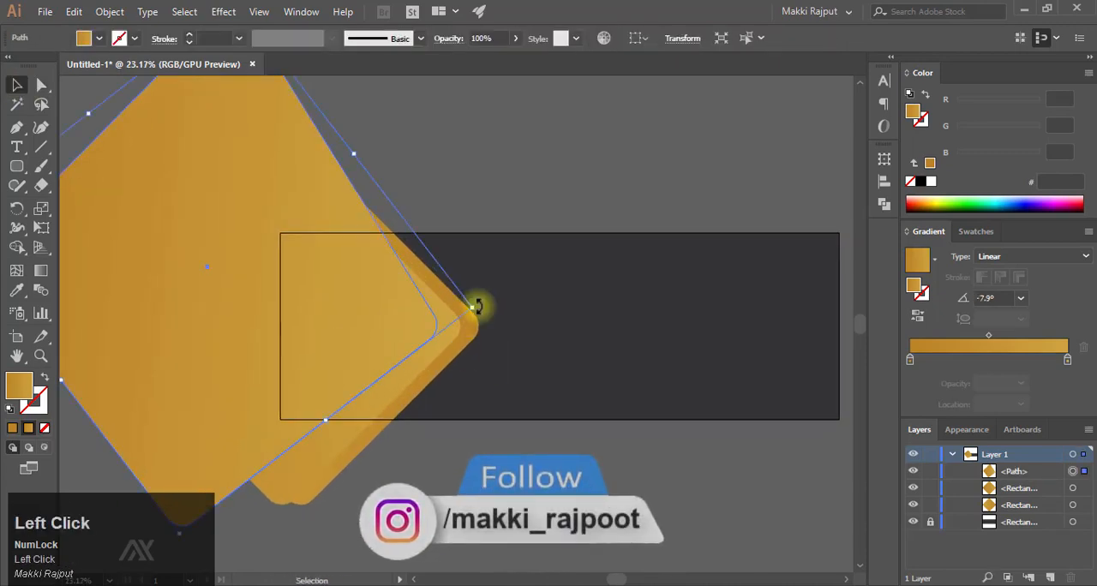
drag(478, 307, 479, 285)
drag(371, 319, 377, 334)
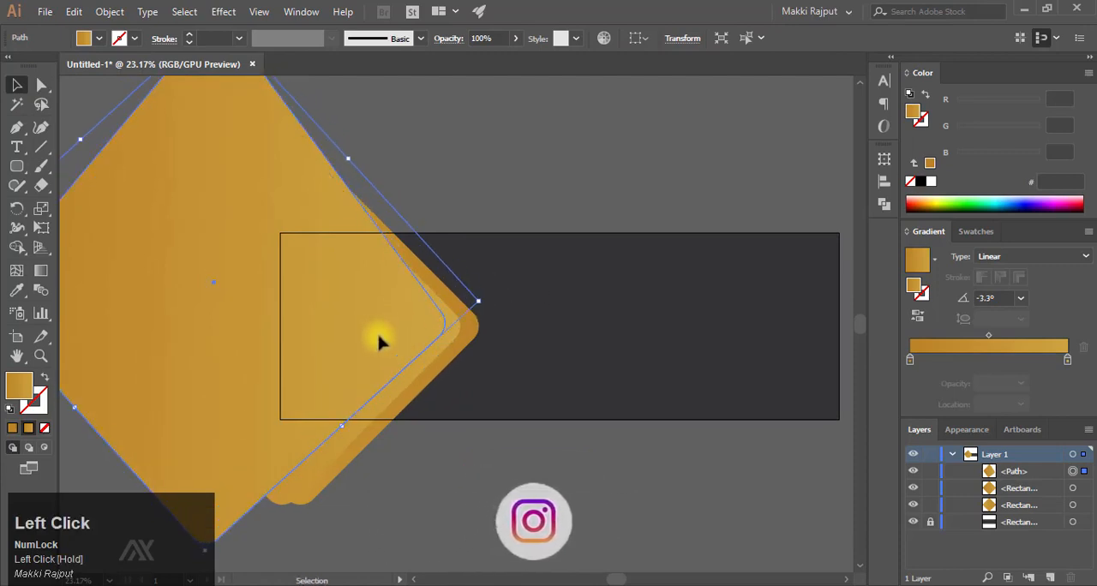
- Select all three diamonds and shift them together slightly to the right
shift+click(450, 355)
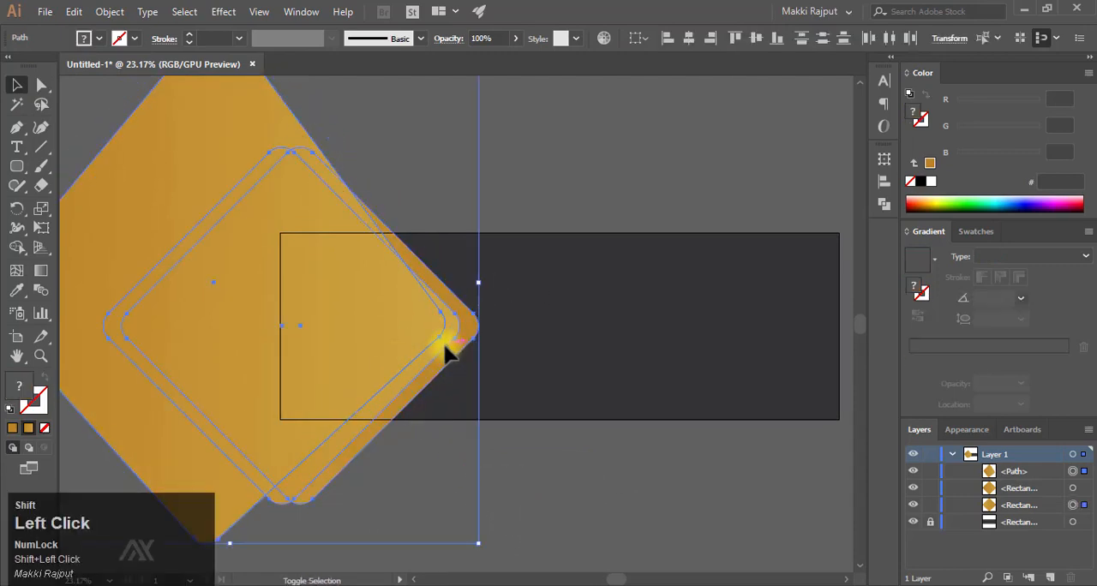
key(shift+Right)
key(shift+Right)
key(shift+Right)
key(shift+Right)
key(shift+Right)
key(shift+Right)
key(shift+Right)
key(shift+Right)
key(shift+Right)
click(558, 484)
- Place the architecture house photo over the right part of the diamonds and scale it down slightly
drag(632, 348, 532, 289)
key(F9)
drag(280, 299, 361, 307)
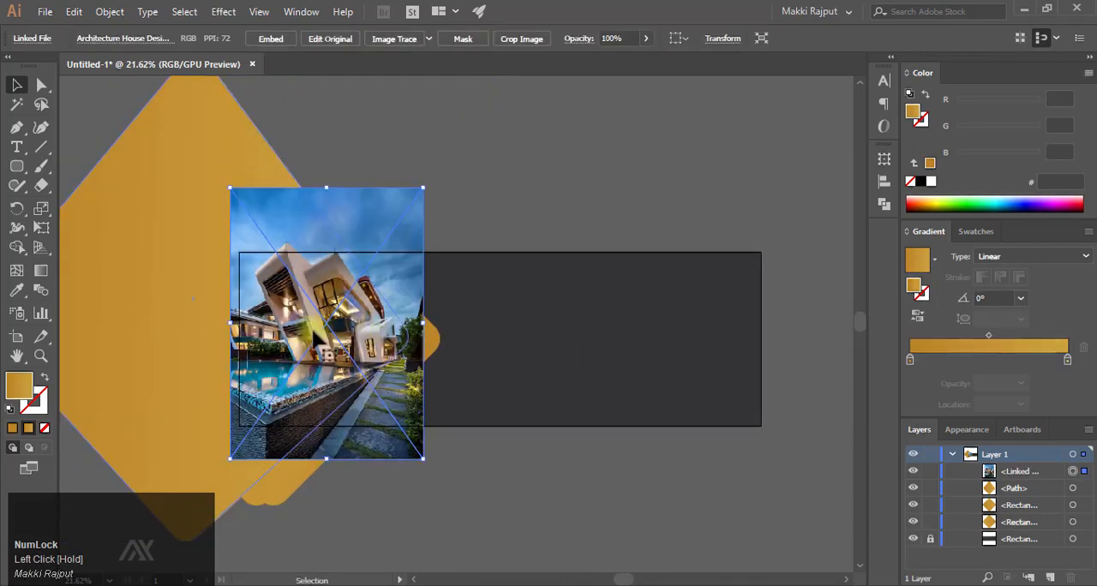
drag(386, 371, 371, 371)
drag(215, 187, 235, 214)
- Bring the topmost diamond in front of the house photo and use it as the photo's clipping mask
shift+click(183, 259)
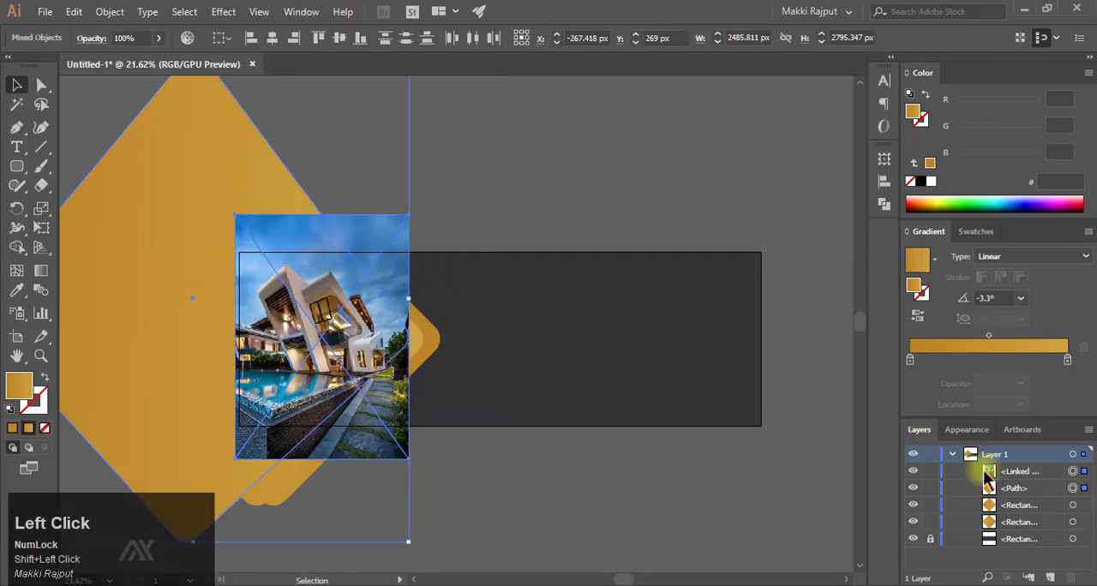
click(1037, 489)
drag(1026, 468, 1027, 469)
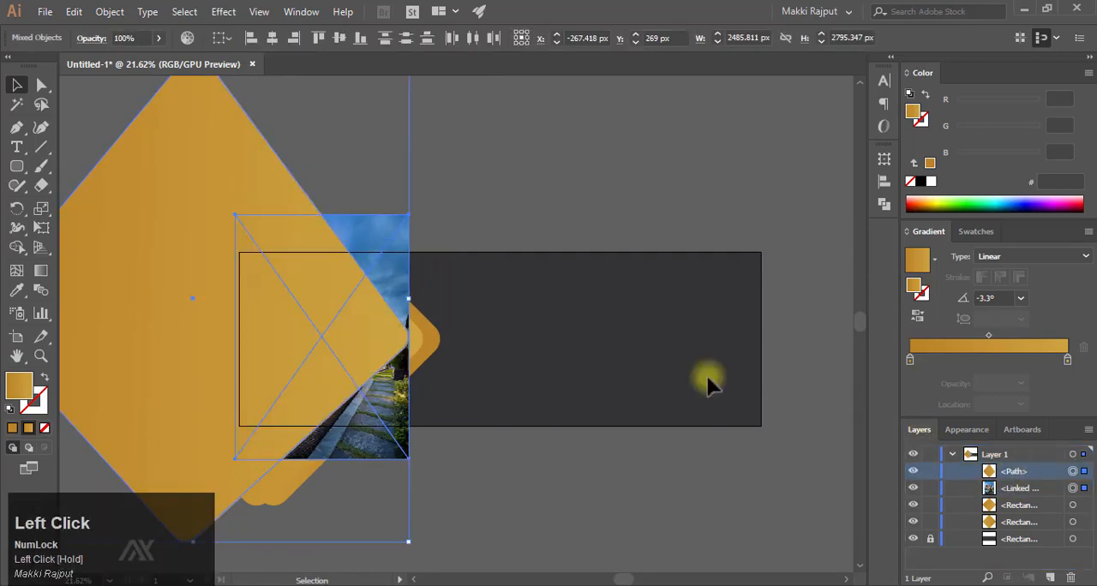
right_click(283, 240)
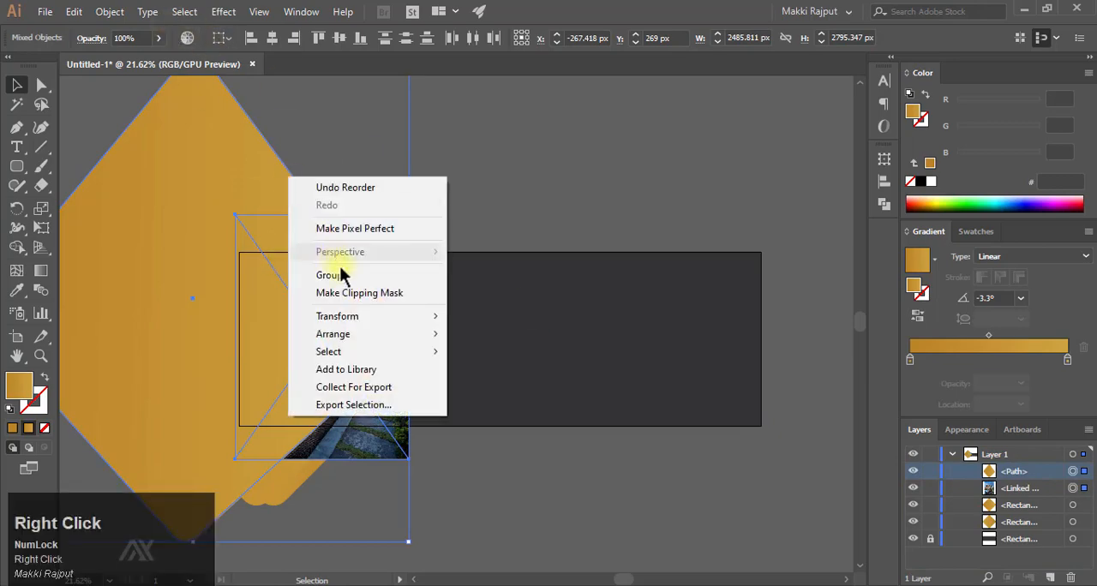
click(416, 294)
key(ctrl+space)
drag(345, 375, 424, 372)
double_click(362, 331)
double_click(527, 500)
- Add the text 10% in white on the dark area beside the diamonds and enlarge it to about 102 pt
key(ctrl+space)
key(space)
drag(521, 382, 440, 374)
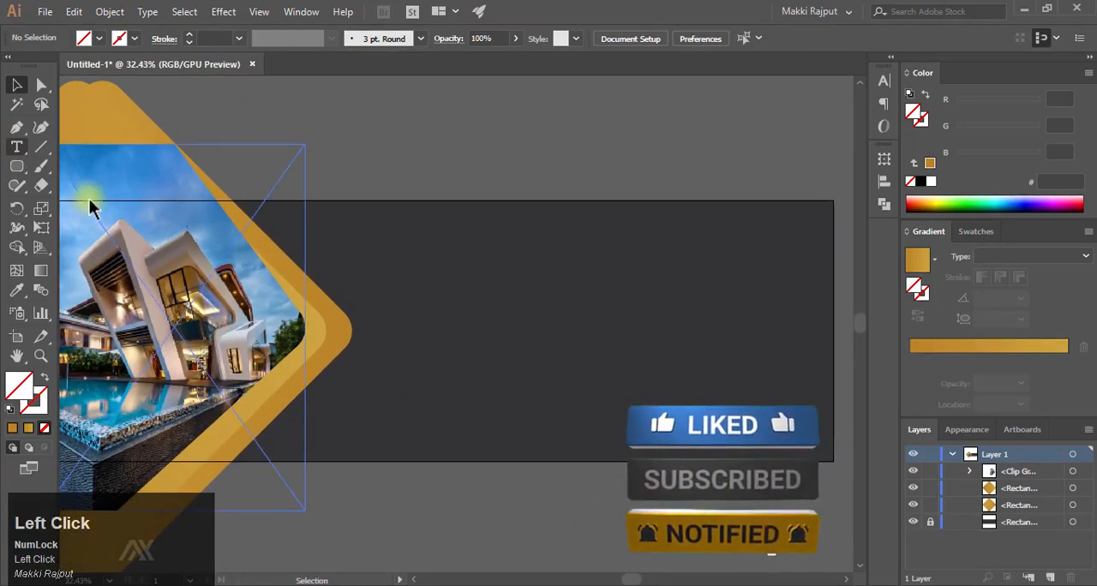
click(420, 269)
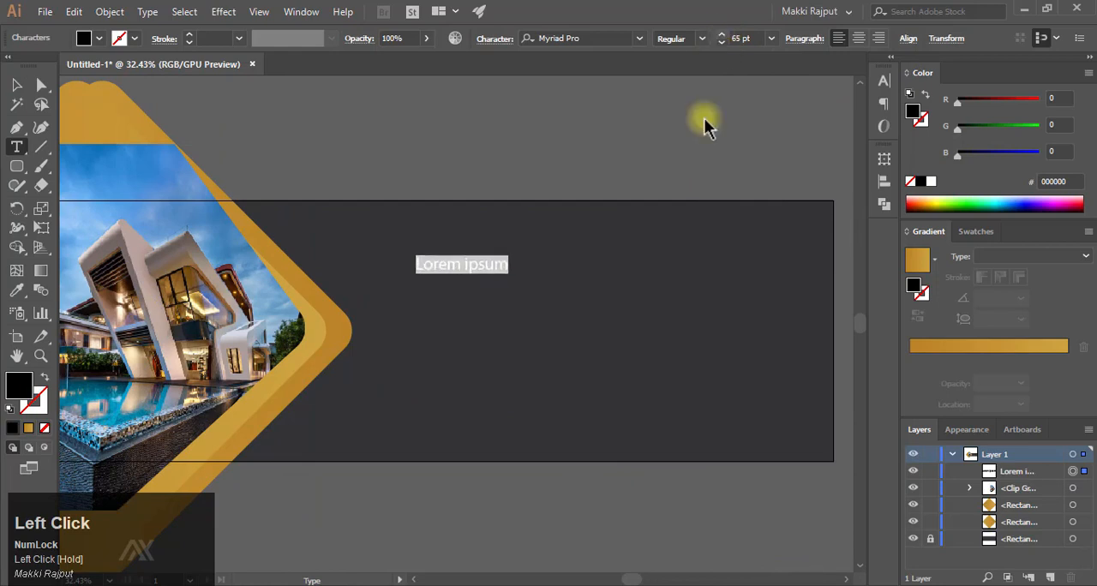
text(10)
key(Escape)
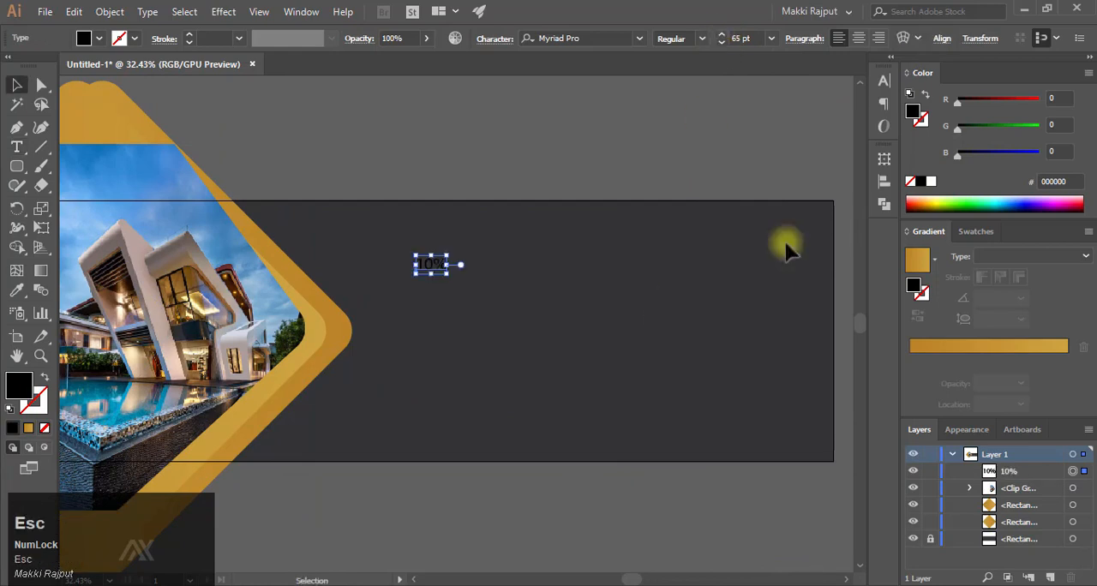
click(931, 182)
drag(447, 274, 680, 293)
- Duplicate the 10% text and move the copy straight down, directly below the original
drag(537, 287, 508, 269)
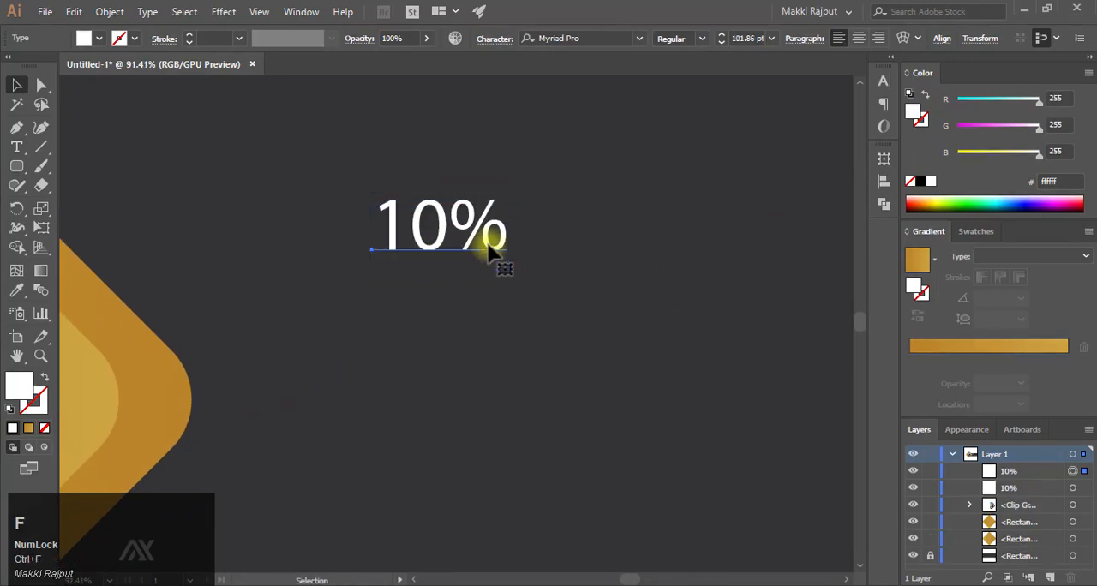
key(shift+Down)
key(shift+Down)
key(shift+Down)
key(shift+Down)
key(shift+Down)
key(shift+Down)
key(shift+Down)
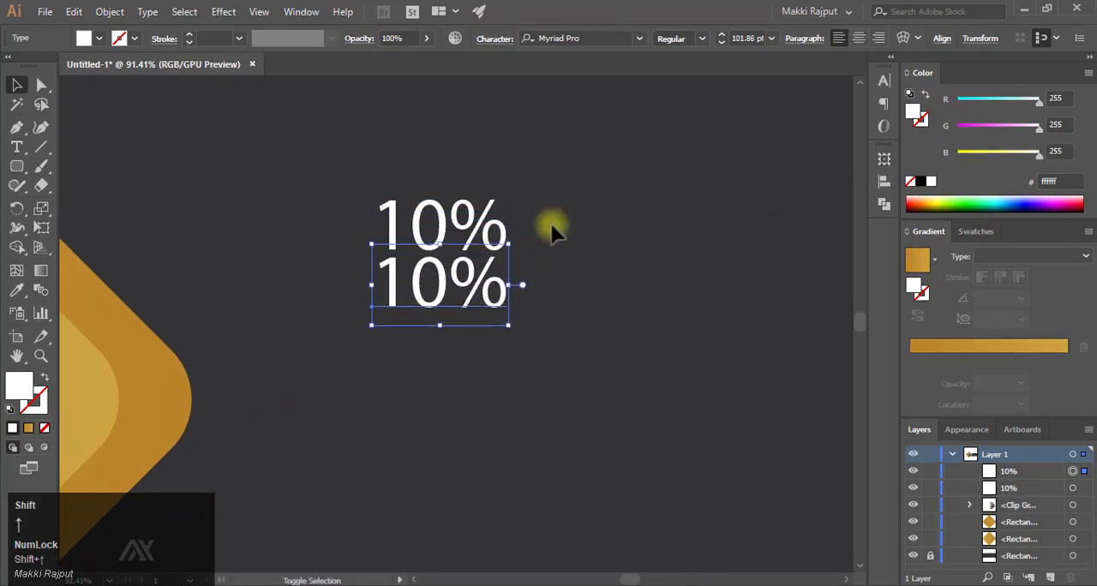
key(F2)
key(ctrl+z)
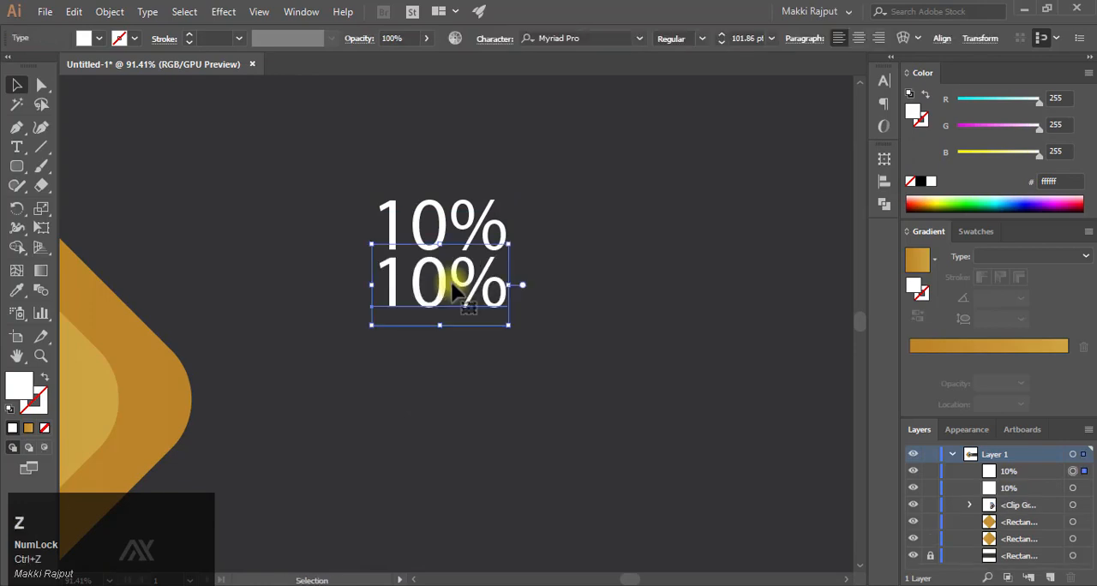
- Change the lower copy's text to OFF and shift it slightly right beneath 10%
key(t)
click(426, 276)
drag(427, 276, 570, 272)
text(OFF)
key(Caps_Lock)
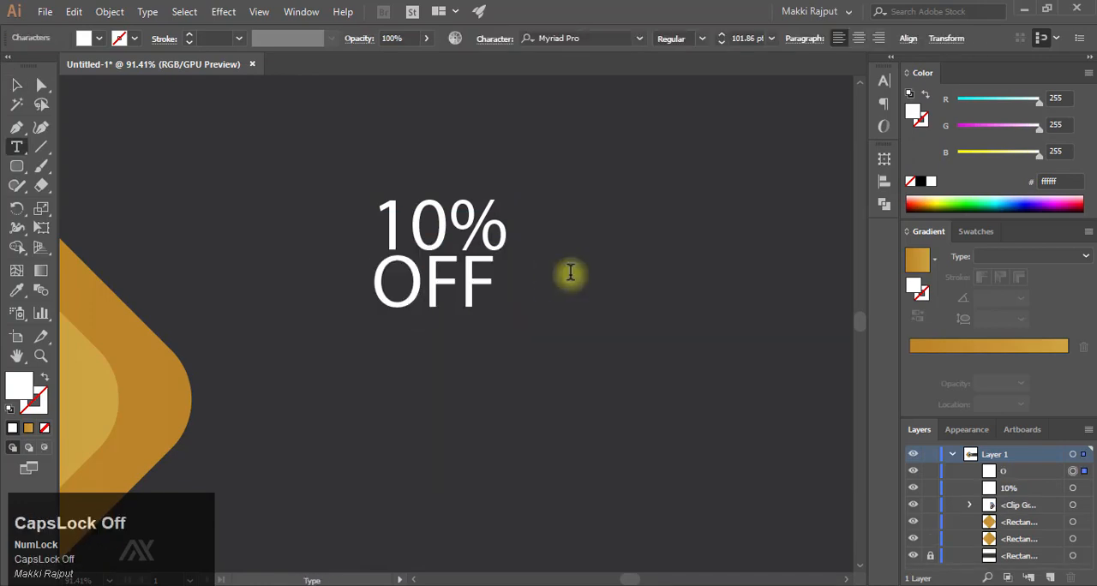
key(Escape)
mouse_move(463, 296)
mouse_down()
mouse_move(465, 286)
mouse_move(446, 292)
mouse_up()
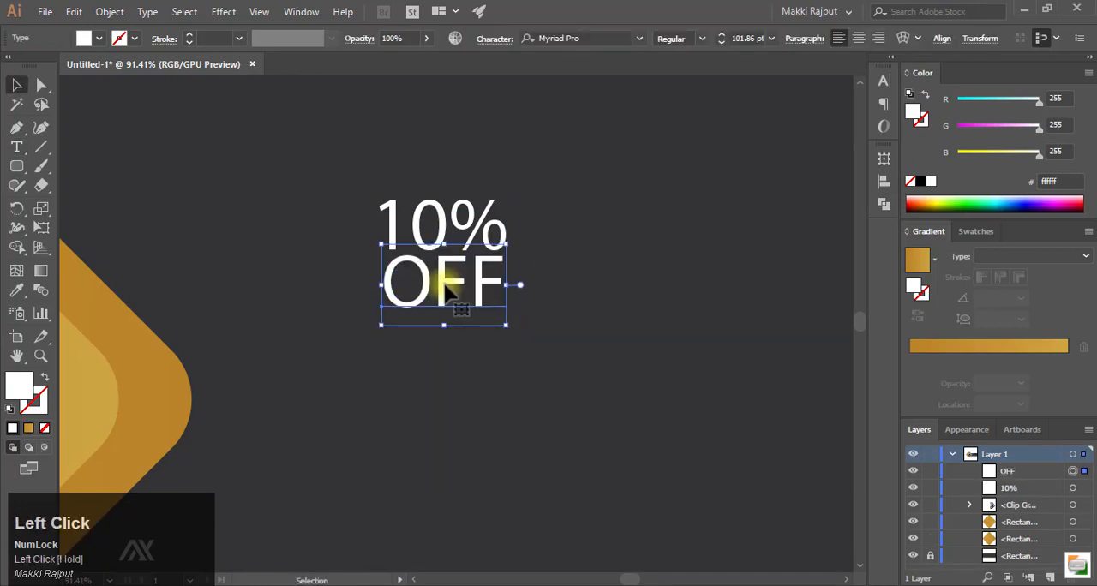
- Set the font of the OFF text to Poppins
click(882, 86)
click(819, 118)
text(p)
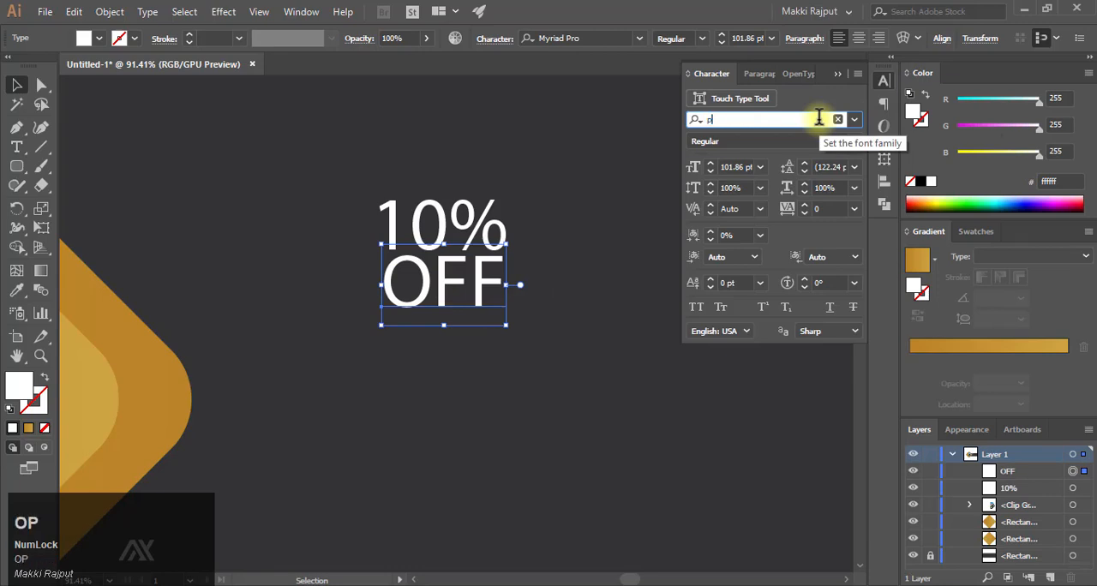
text(op)
click(778, 283)
- Set the font of the 10% text to Poppins as well
click(477, 215)
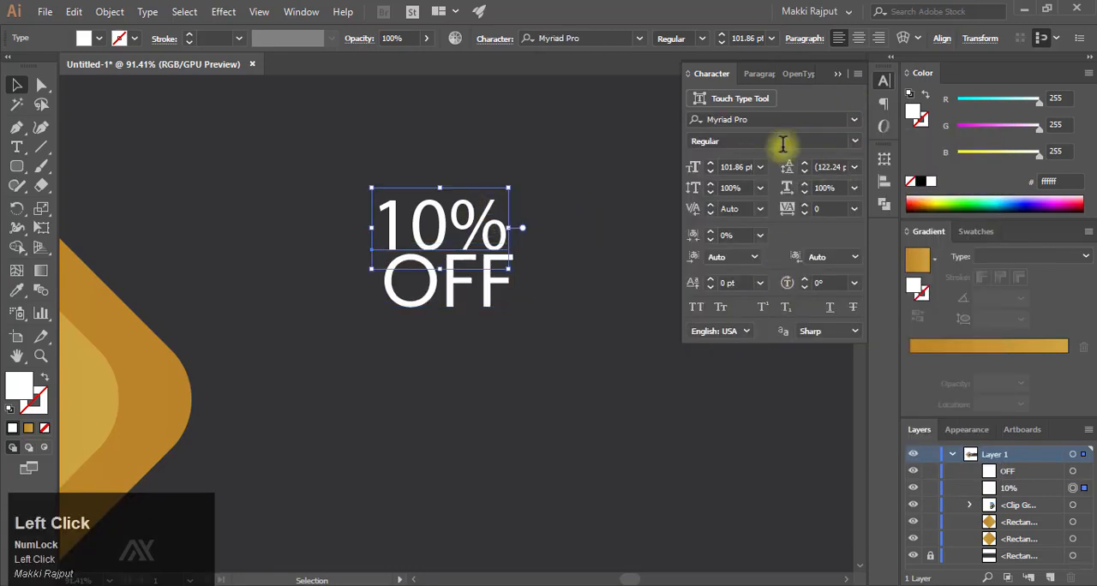
click(854, 119)
click(813, 118)
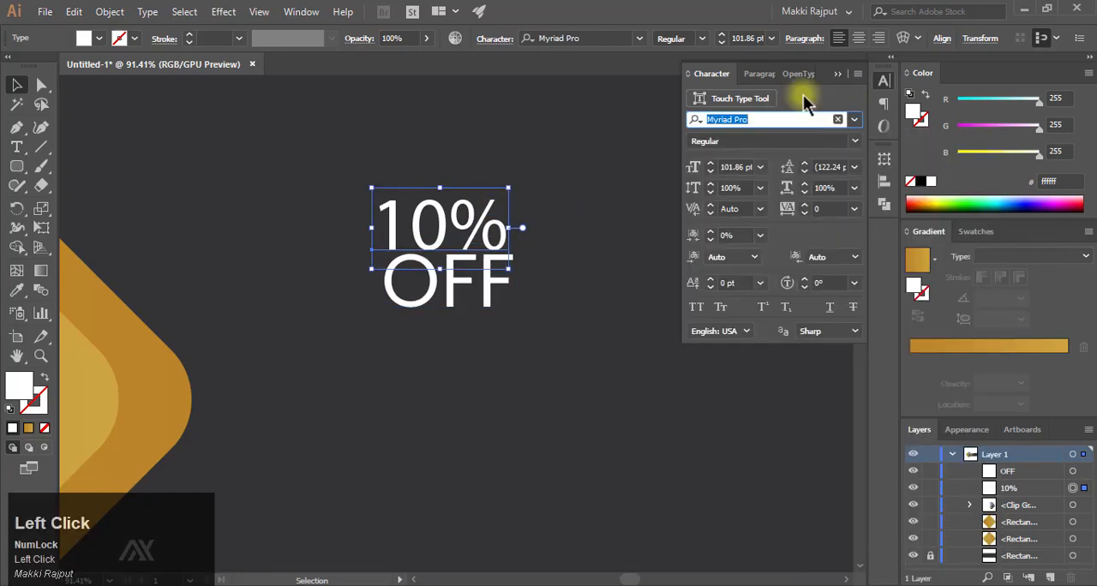
text(pop)
click(797, 283)
- Align the 10% text with the left edge of OFF and lower OFF slightly to widen the gap
drag(437, 225, 448, 224)
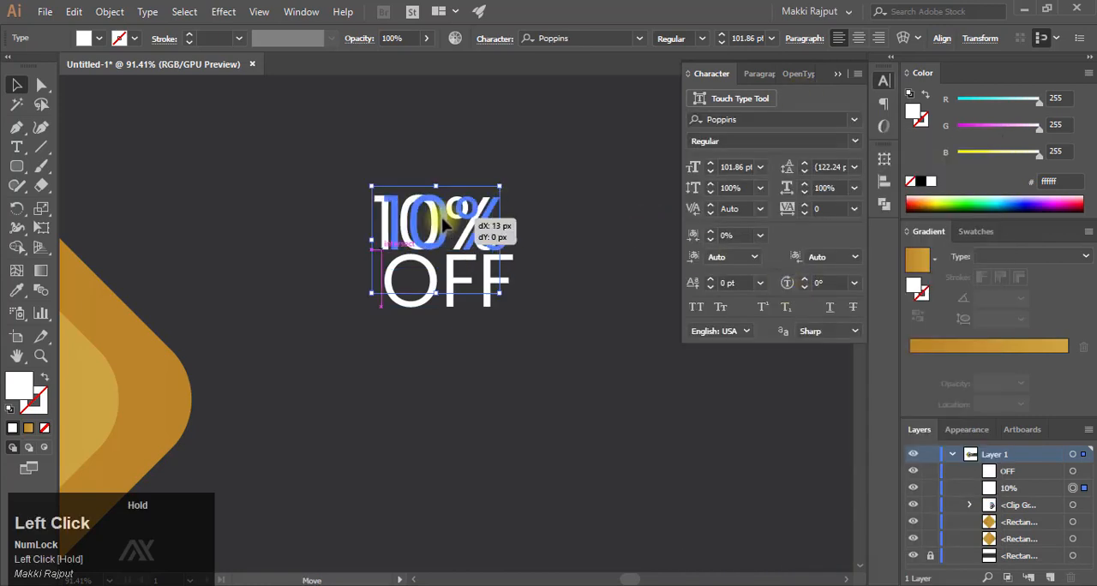
click(837, 74)
click(558, 283)
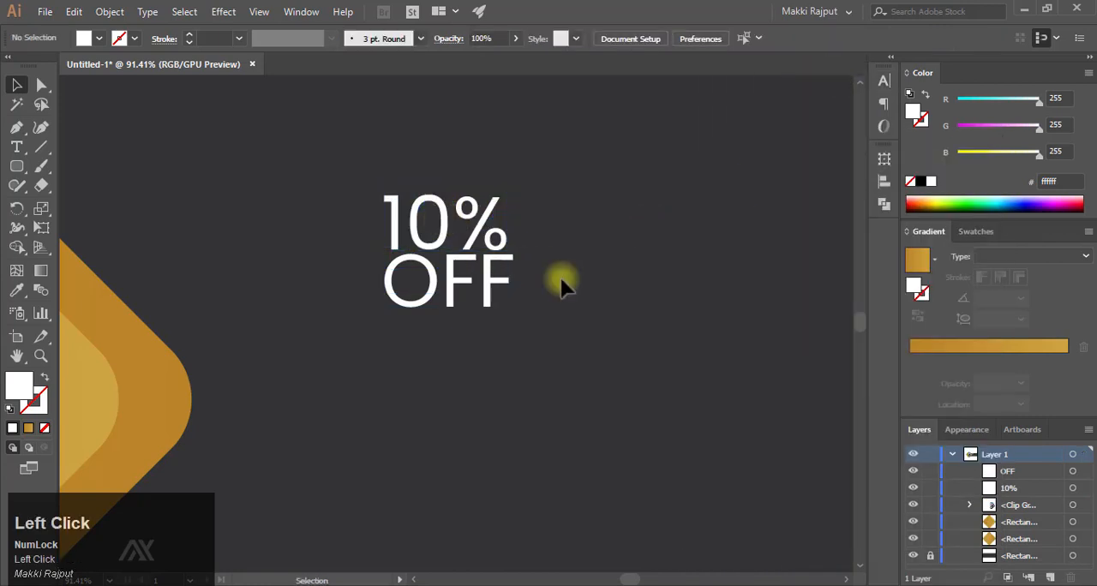
click(460, 282)
click(619, 228)
- Draw a circle about 281 px wide around the 10% OFF text, with no fill and a white 5 pt stroke
right_click(17, 168)
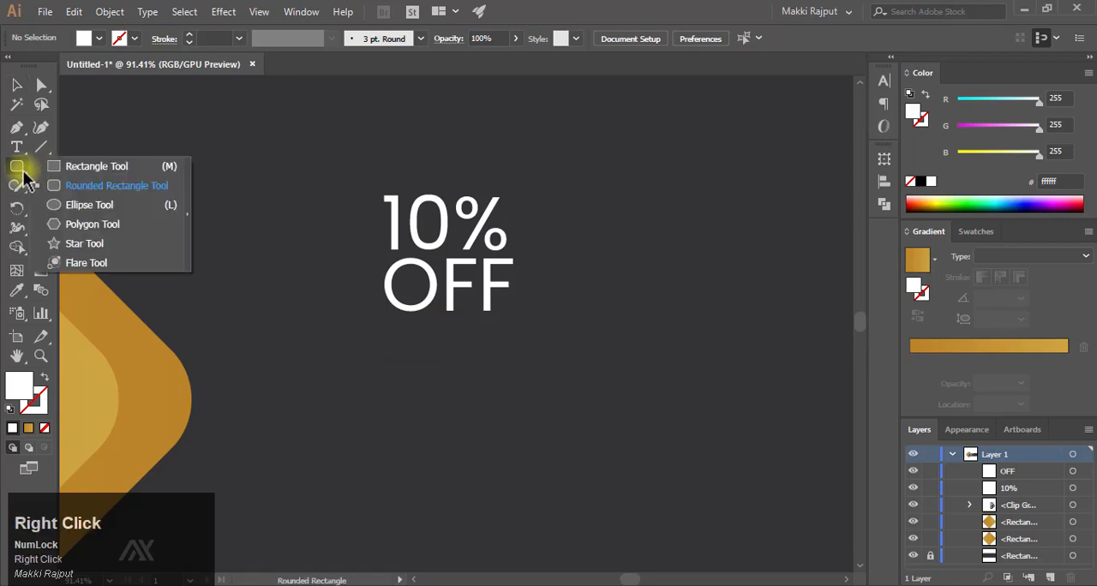
click(120, 201)
mouse_move(341, 172)
mouse_down()
mouse_move(555, 319)
mouse_move(556, 294)
mouse_move(536, 286)
mouse_move(549, 283)
mouse_up()
click(45, 376)
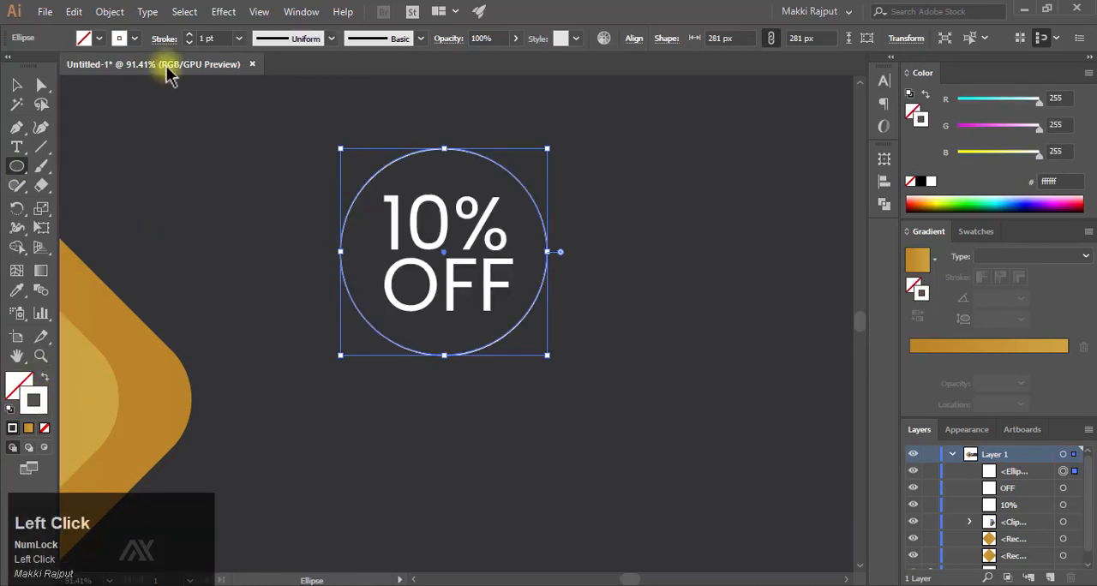
click(186, 34)
click(187, 35)
click(186, 34)
click(187, 34)
key(v)
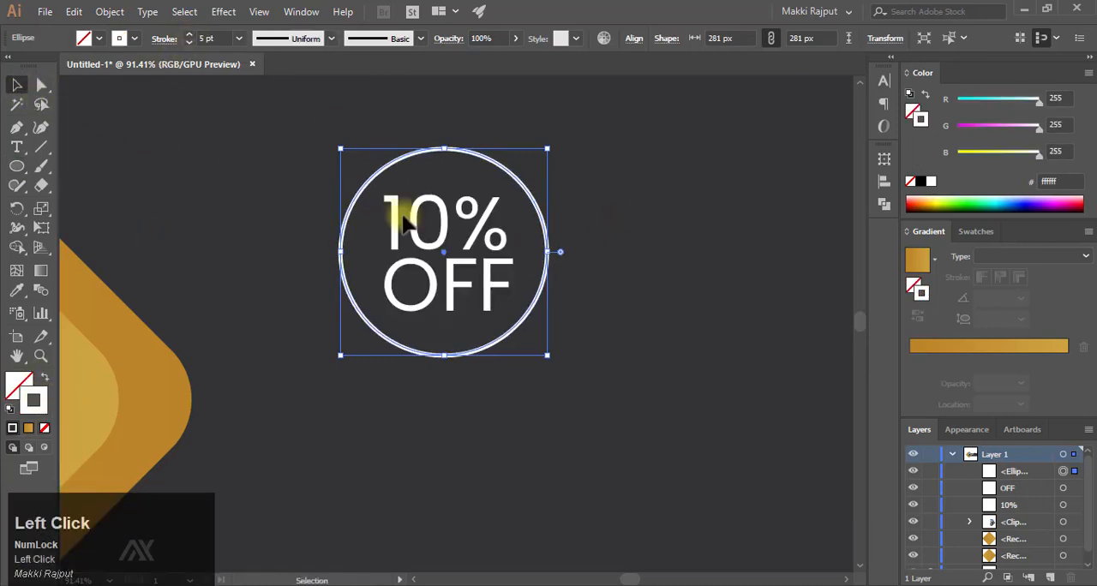
- Group the 10% and OFF texts
ctrl+drag(674, 255, 476, 282)
click(473, 335)
ctrl+drag(400, 270, 432, 272)
click(408, 271)
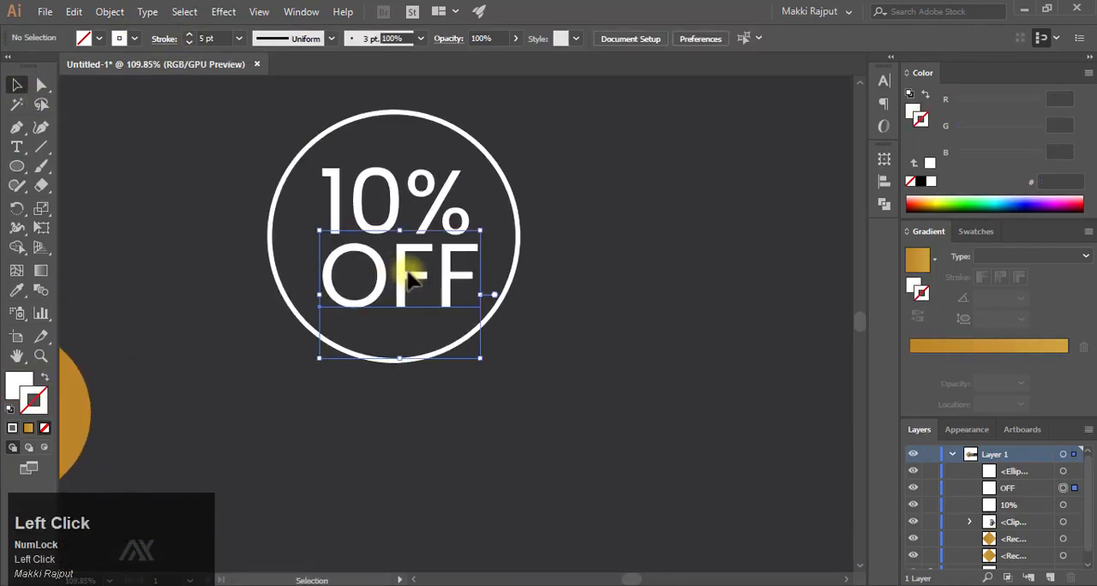
shift+click(439, 205)
key(ctrl+g)
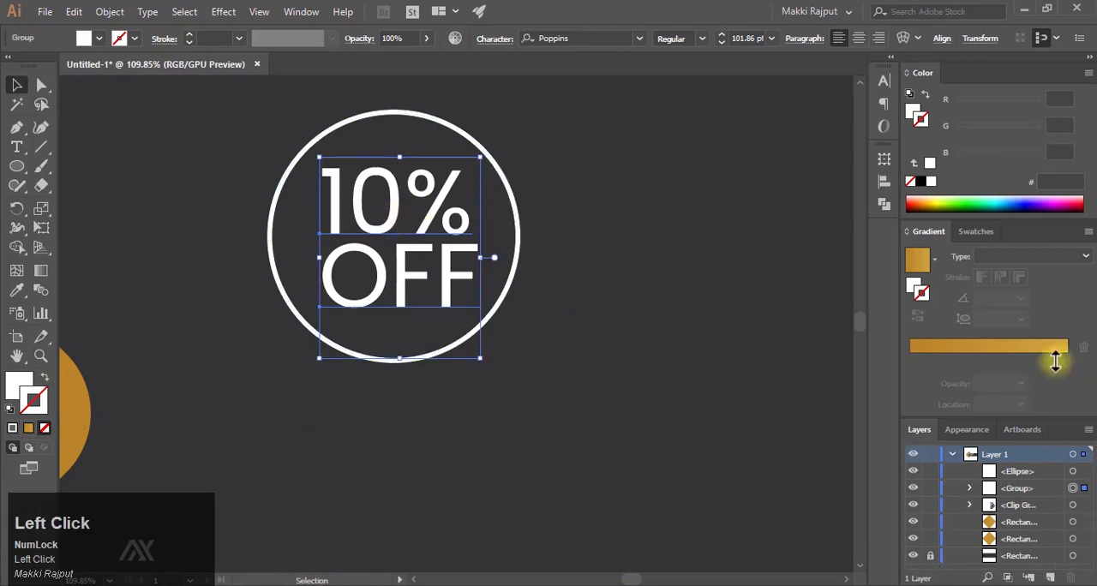
- Center the text group horizontally in the circle, and try centering it vertically before undoing only the vertical alignment
click(916, 241)
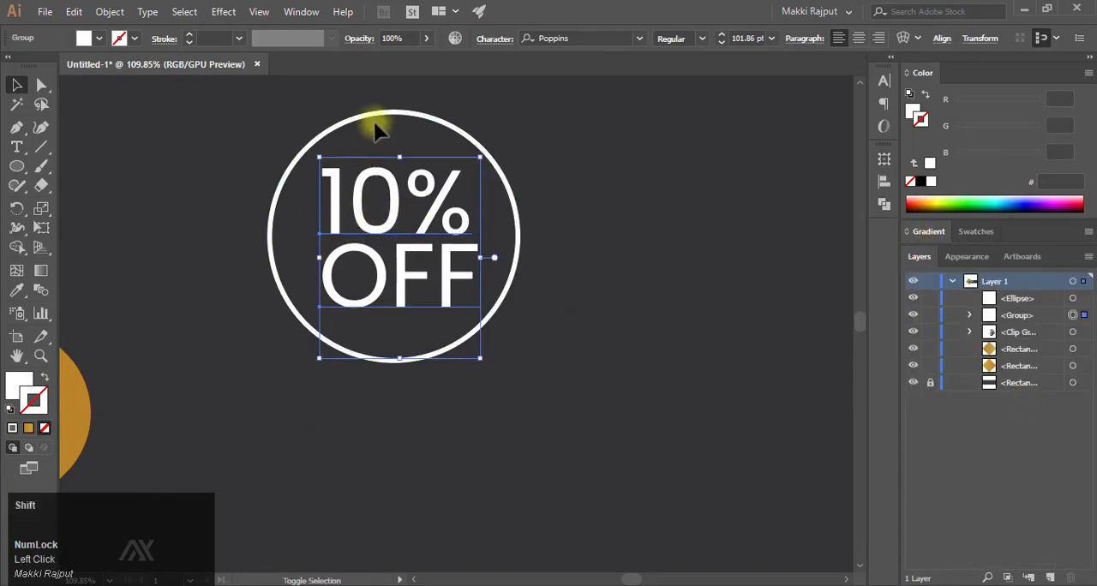
shift+click(374, 121)
click(540, 38)
click(607, 37)
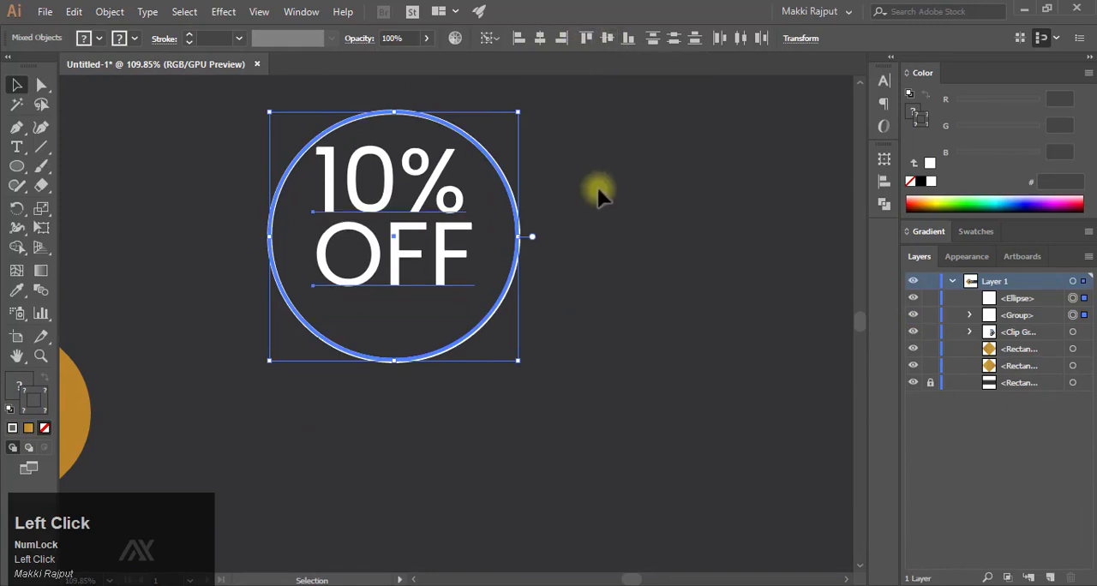
key(ctrl+z)
click(586, 186)
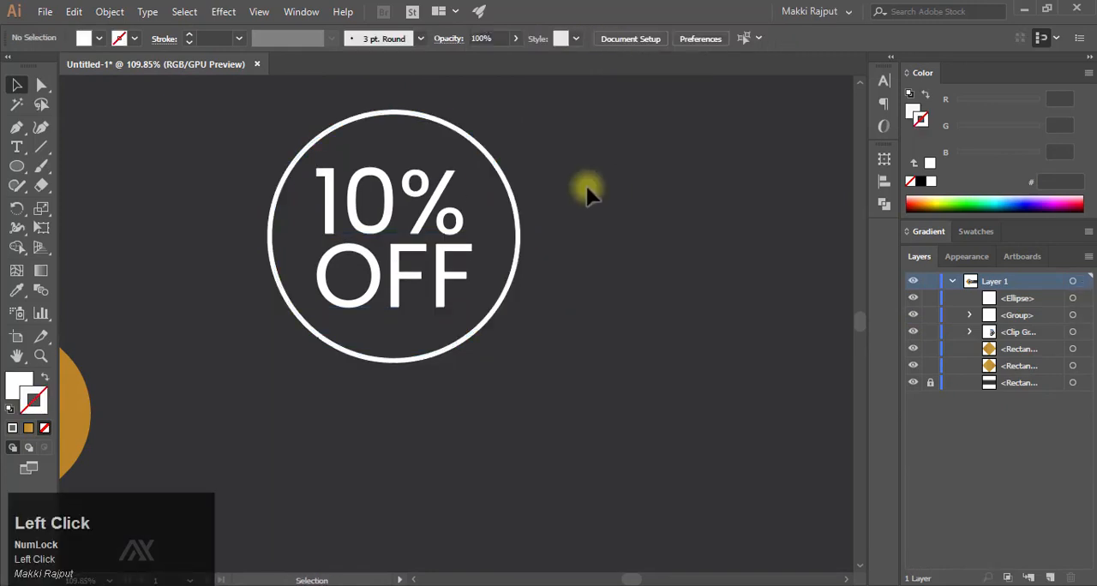
- Fill the whole 10% OFF text group with the gold color cda540
key(F9)
click(445, 257)
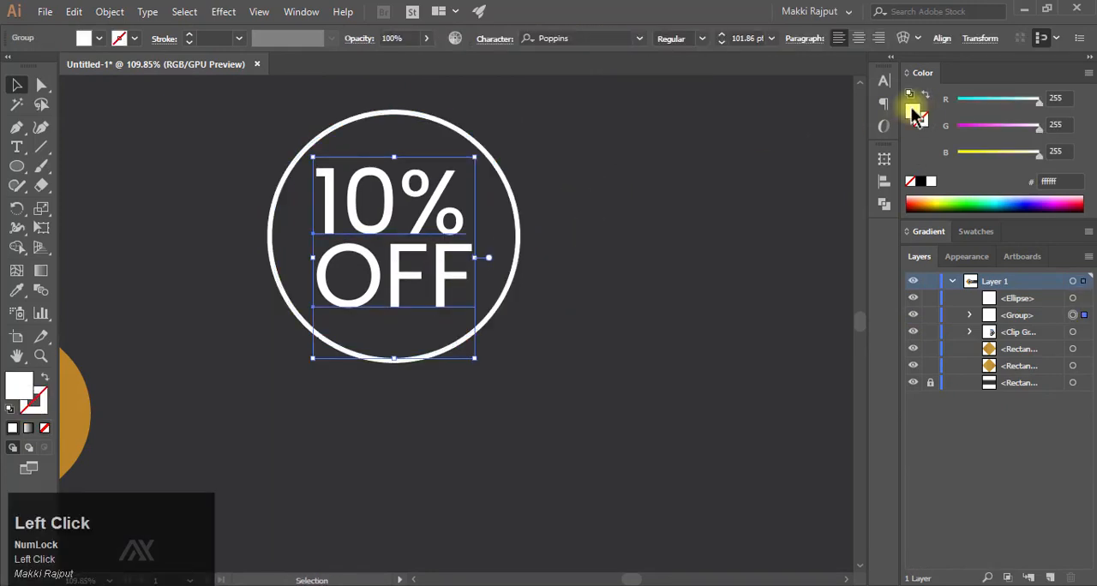
double_click(912, 111)
right_click(808, 337)
click(862, 392)
click(873, 142)
click(611, 317)
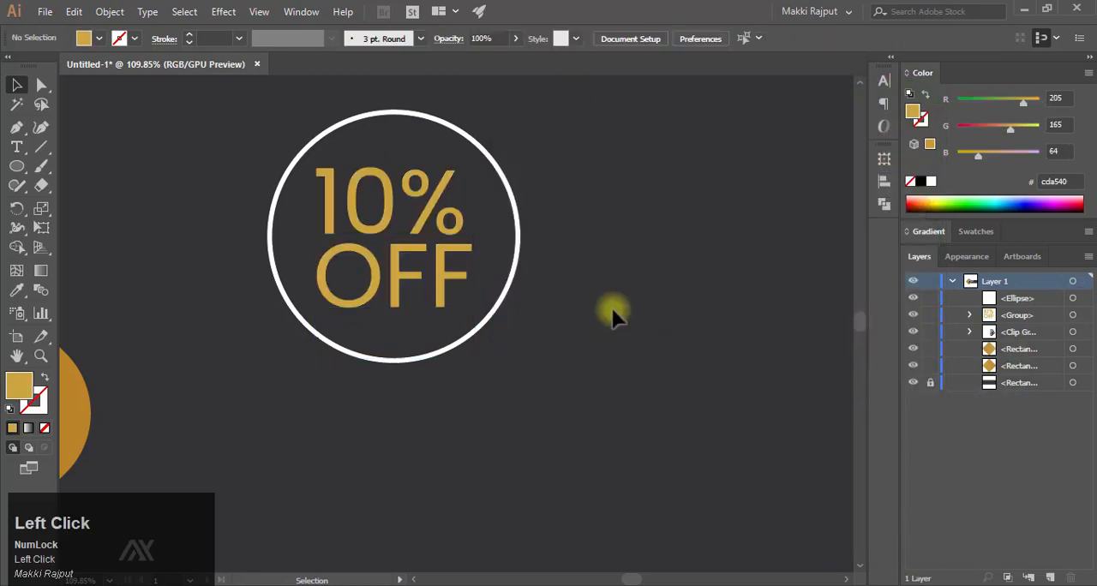
- Return the whole 10% OFF text group to a white fill
click(424, 202)
click(932, 182)
click(631, 262)
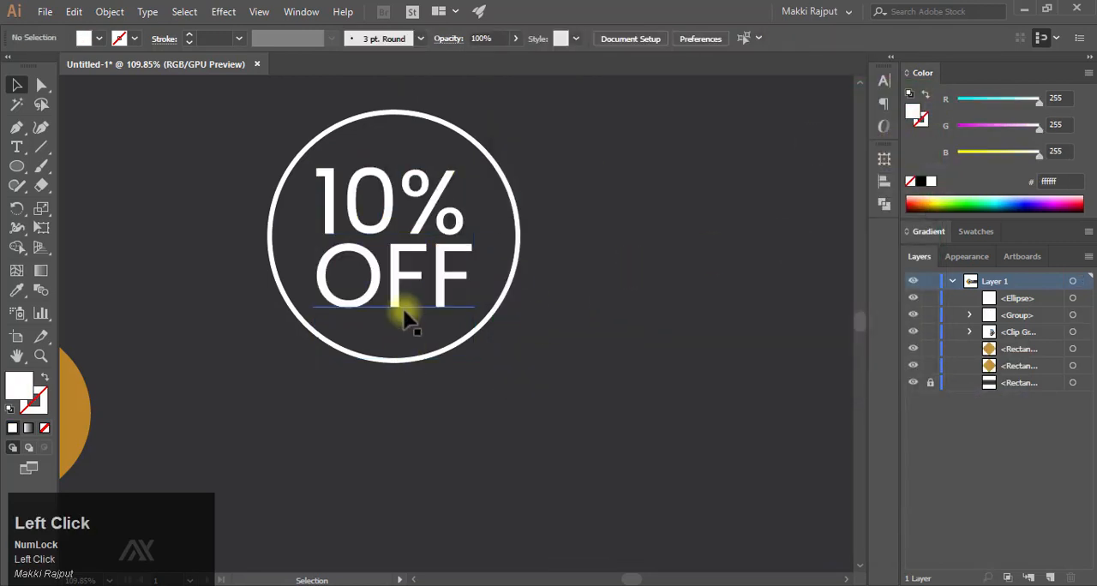
- Ungroup the 10% and OFF texts
click(401, 310)
right_click(403, 283)
click(477, 420)
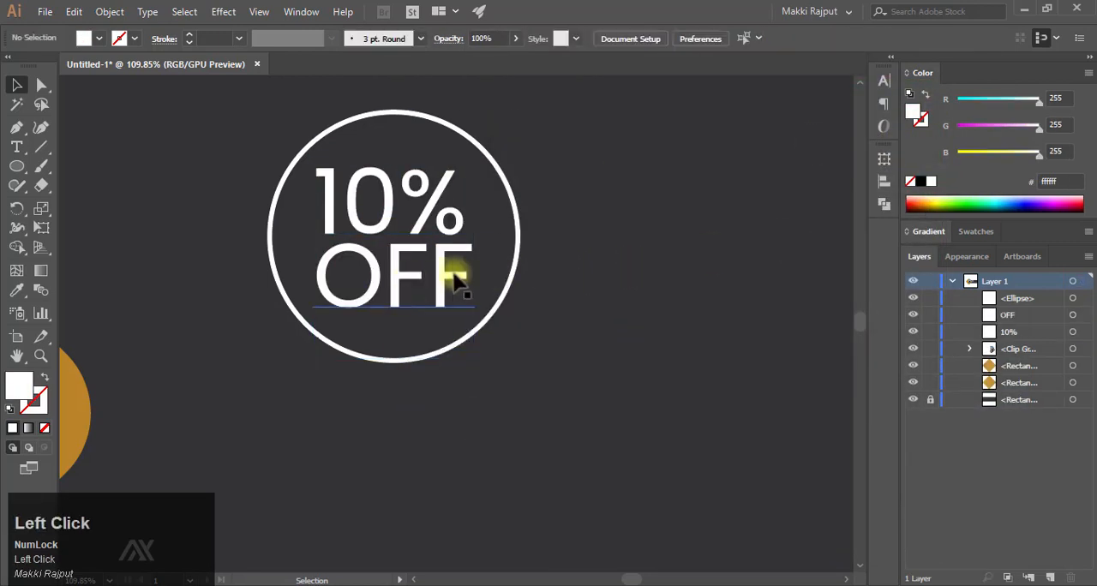
- Fill only the OFF text with the gold color cda540
click(453, 289)
double_click(912, 111)
right_click(783, 333)
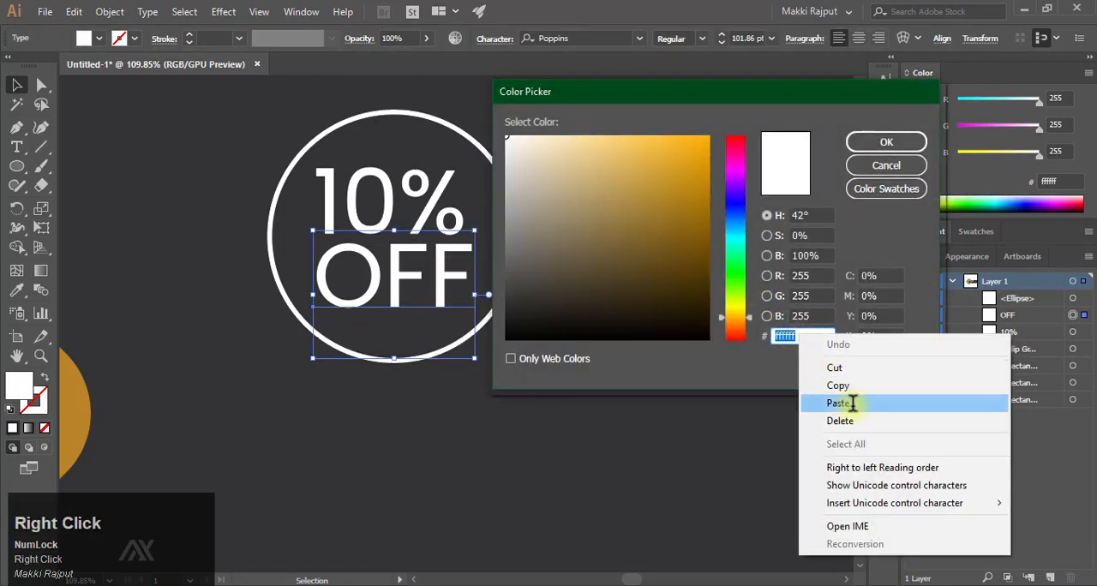
click(889, 396)
click(884, 141)
ctrl+click(649, 284)
key(ctrl+space)
drag(649, 274, 576, 257)
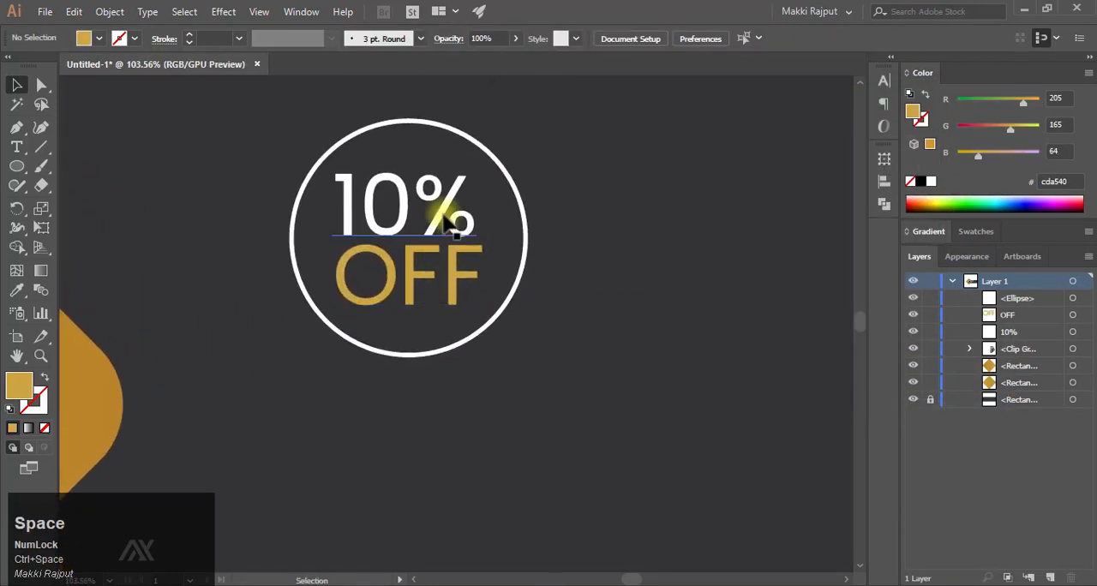
- Group the 10% and OFF texts again and nudge the group slightly right to center it in the circle
click(448, 216)
shift+click(445, 271)
right_click(443, 238)
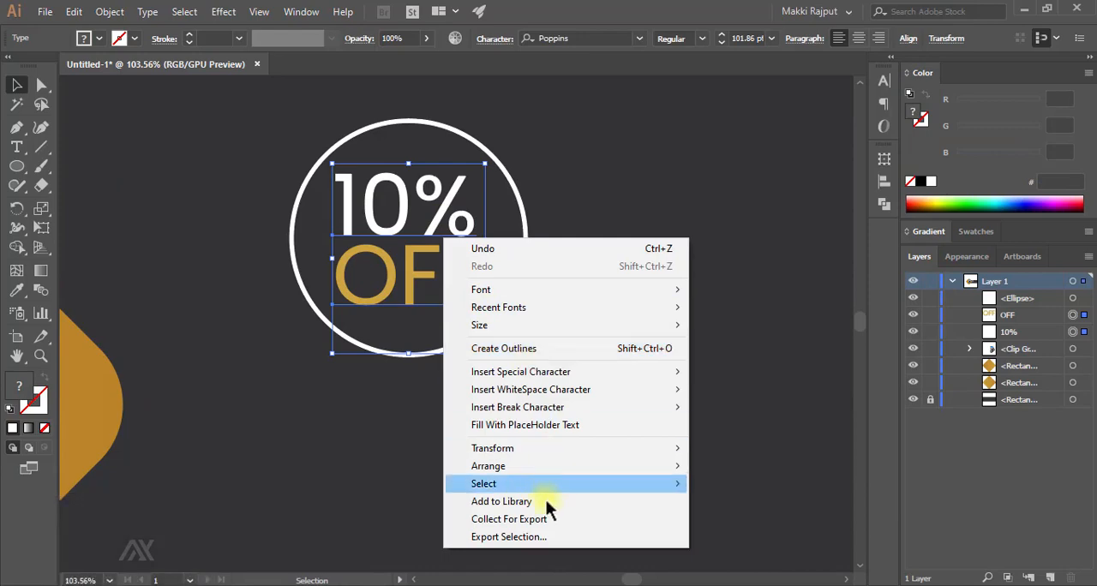
click(437, 326)
key(ctrl+g)
key(Right)
key(Right)
key(Right)
key(Right)
key(Right)
key(Right)
key(Right)
key(Right)
key(Right)
key(Right)
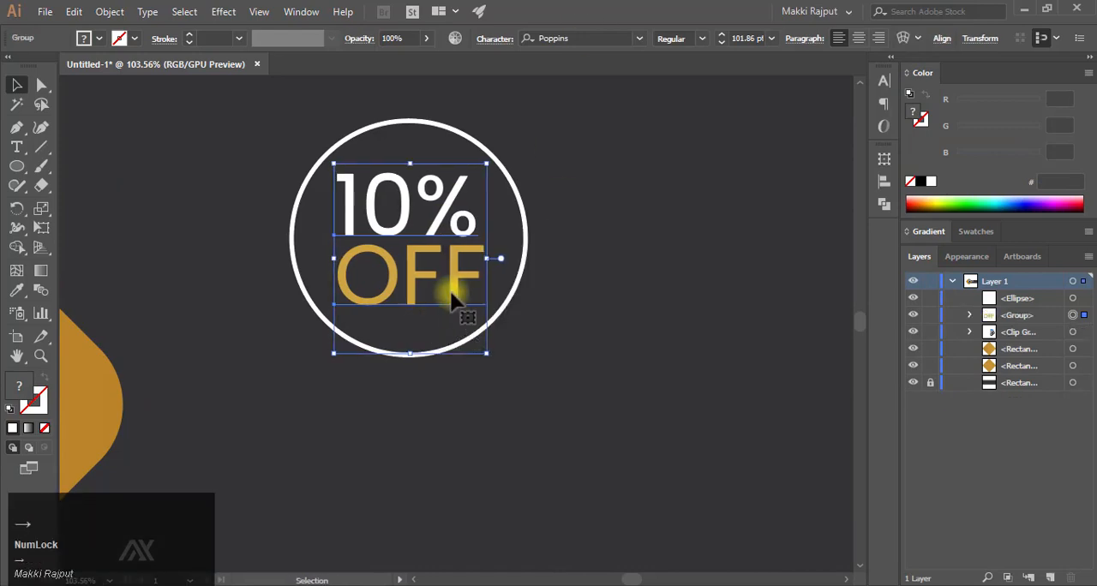
key(Left)
click(638, 160)
key(ctrl+space)
drag(620, 334, 531, 381)
drag(615, 347, 396, 338)
key(space)
drag(587, 380, 341, 333)
click(16, 147)
click(476, 397)
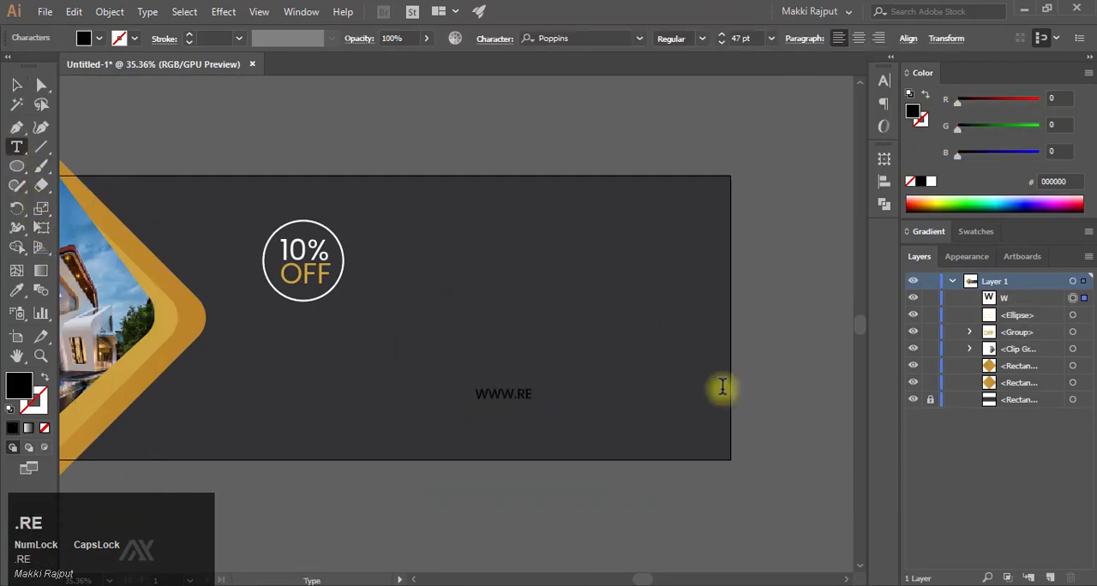
key(Escape)
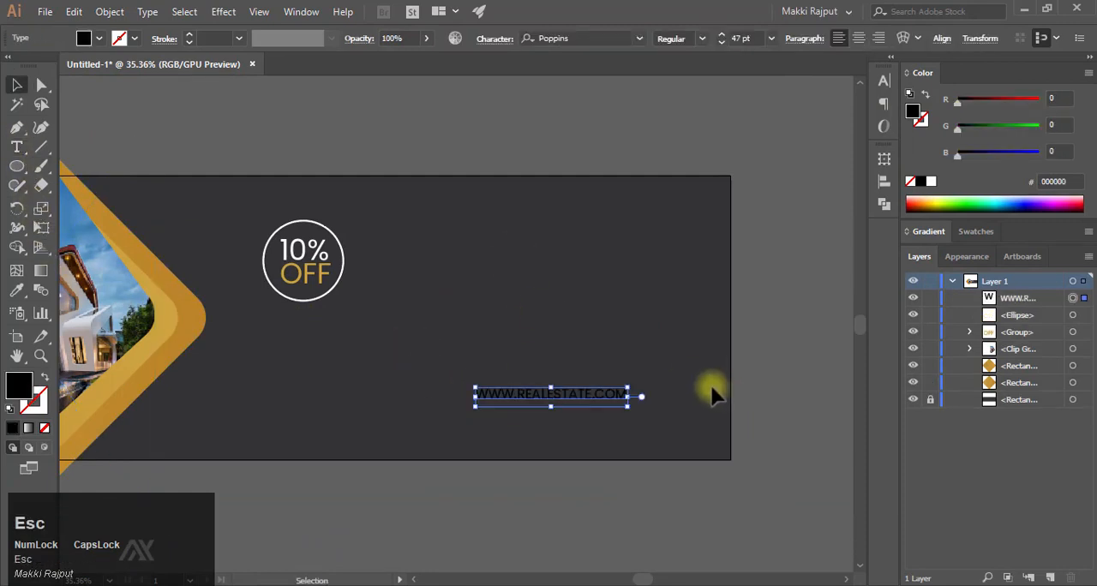
click(930, 181)
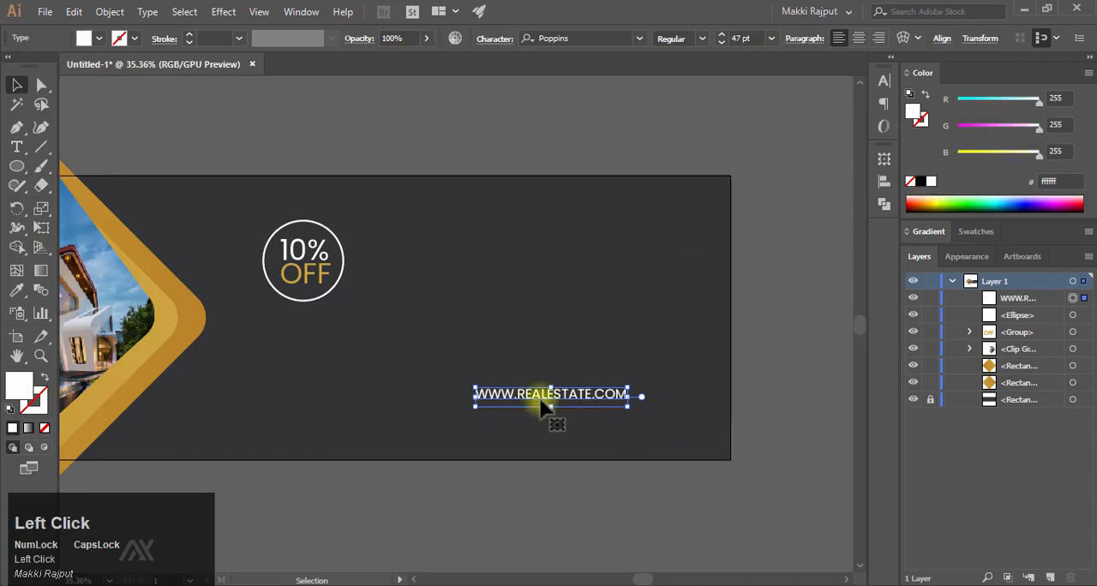
- Enlarge the website text to 61.99 pt and place it near the banner's lower right corner
drag(476, 388, 449, 368)
drag(530, 393, 571, 415)
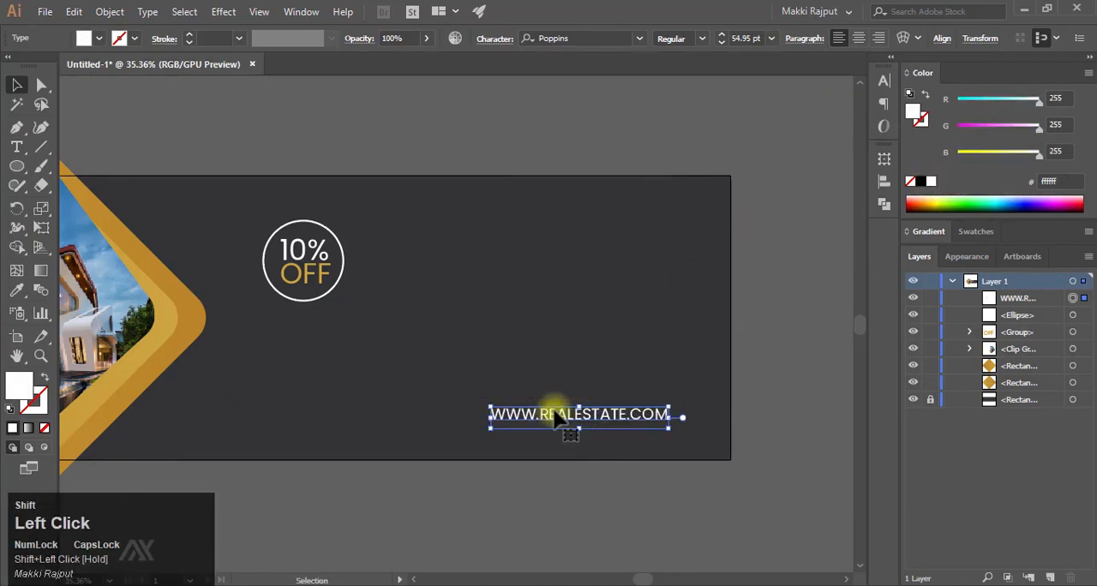
drag(486, 403, 479, 393)
click(671, 370)
drag(672, 370, 570, 389)
drag(570, 389, 598, 380)
drag(600, 386, 677, 407)
click(712, 348)
drag(622, 331, 598, 325)
click(616, 468)
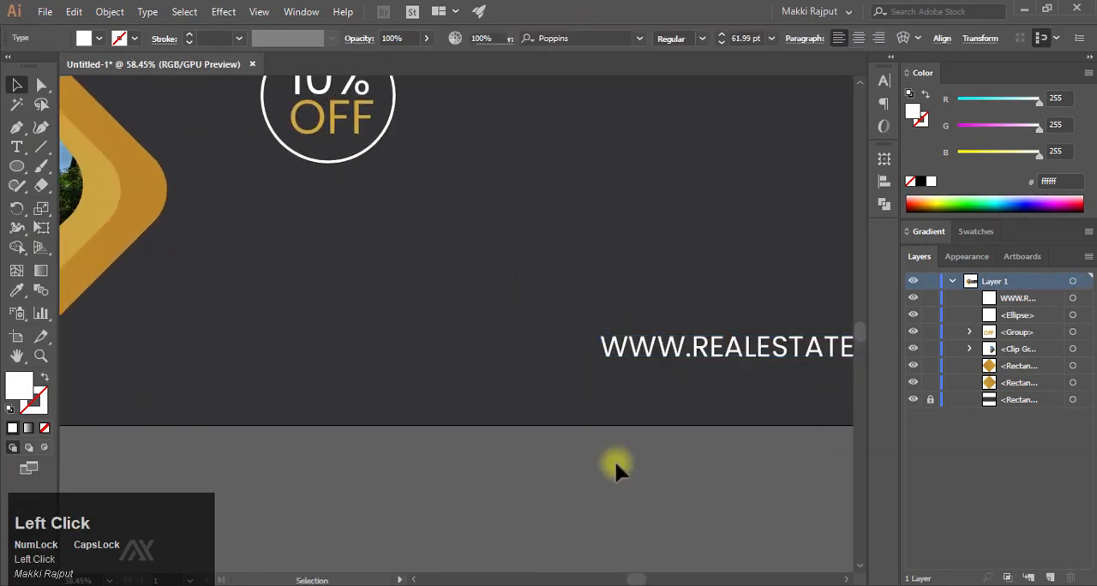
drag(691, 400, 528, 407)
drag(600, 412, 537, 446)
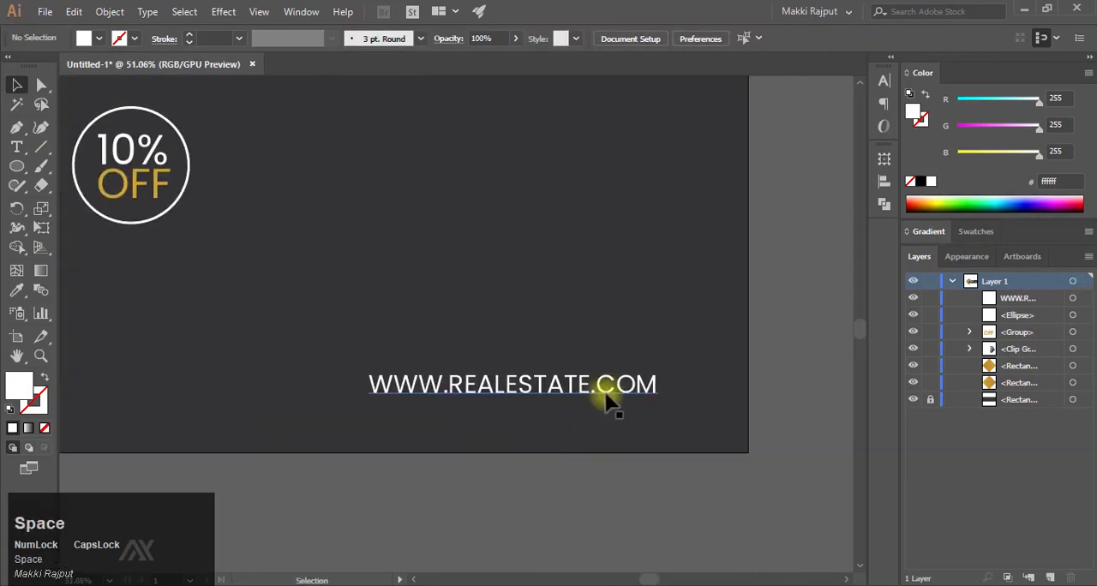
drag(605, 385, 605, 396)
click(505, 474)
- Bring the three white social media icons onto the dark banner area, shrink them to a small stack and embed the images
drag(480, 471, 681, 495)
drag(681, 495, 565, 491)
key(F9)
drag(129, 377, 436, 372)
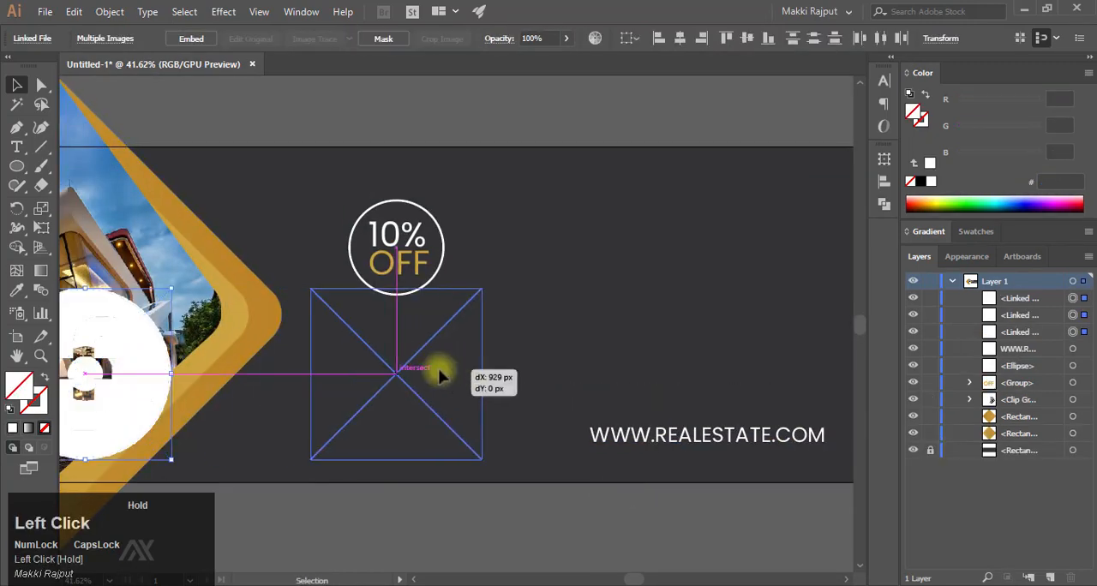
drag(477, 288, 354, 406)
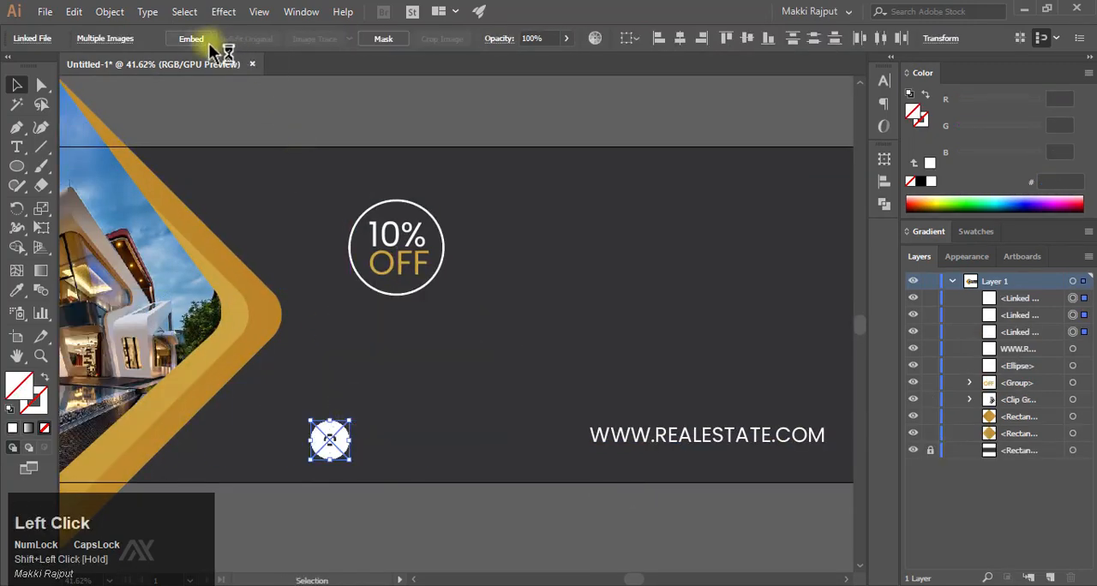
- Move the icon stack to the start of the website text and scale it down further
drag(320, 442, 600, 422)
drag(606, 425, 485, 383)
drag(485, 384, 697, 379)
drag(548, 345, 549, 348)
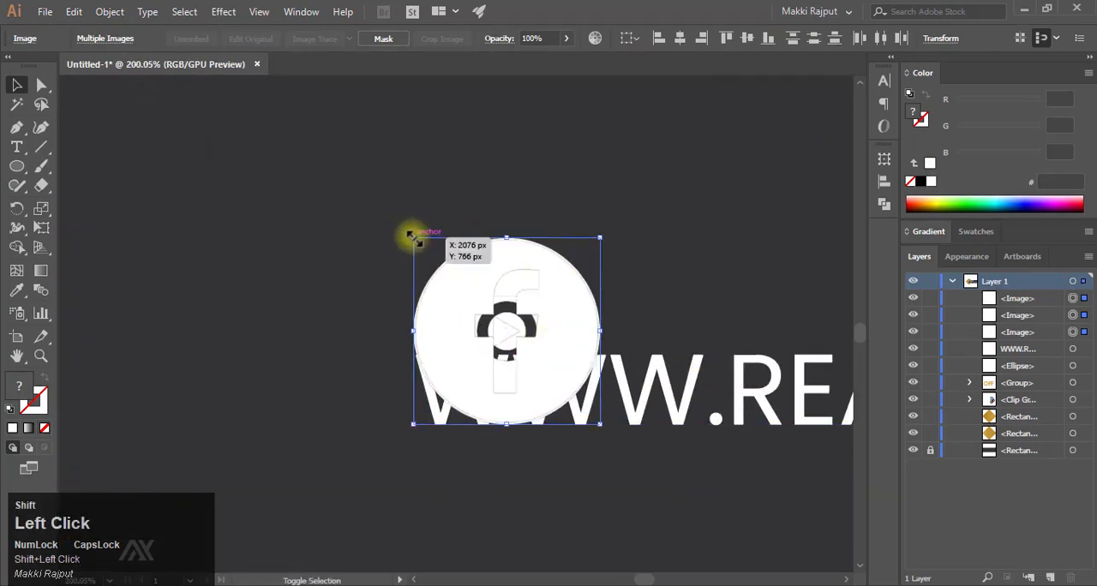
shift+drag(414, 238, 262, 356)
right_click(597, 372)
right_click(572, 383)
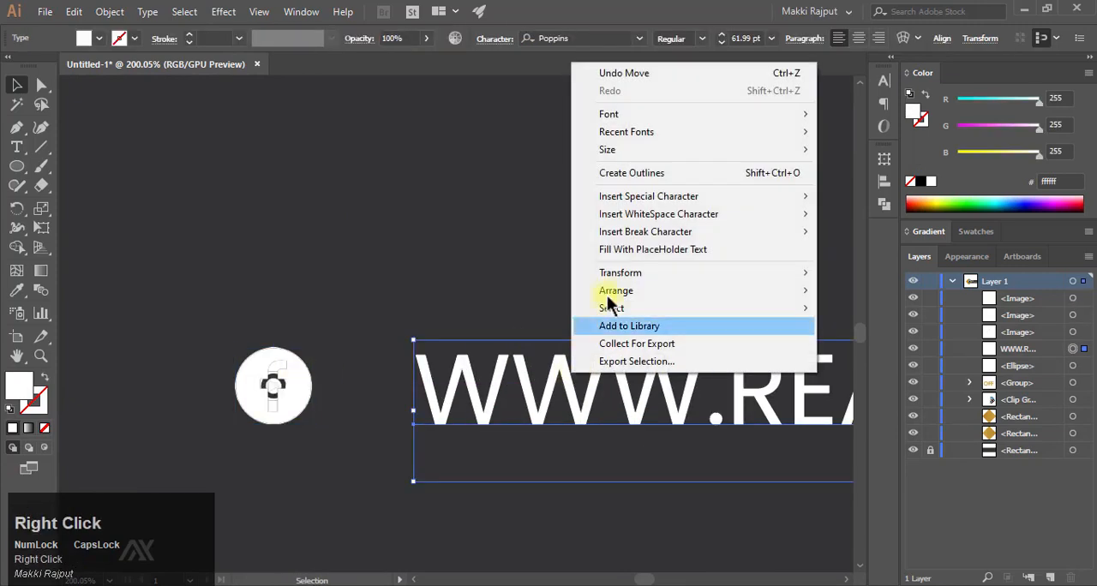
click(670, 175)
- Move all three stacked icons over the first W of the website text and align them vertically with the outlined text
click(301, 387)
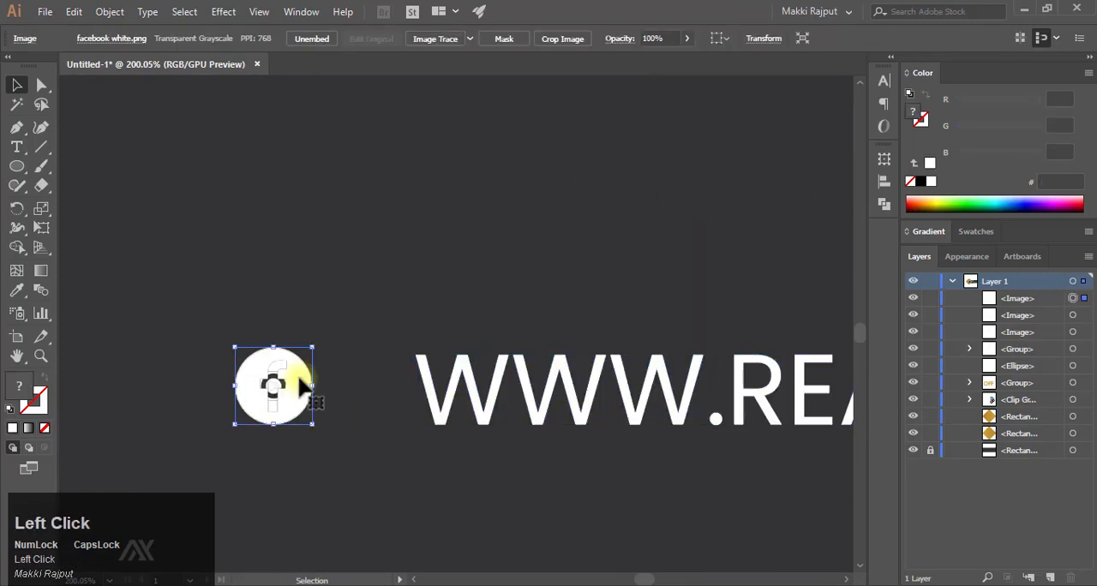
shift+click(1072, 314)
drag(291, 367, 479, 366)
shift+click(557, 377)
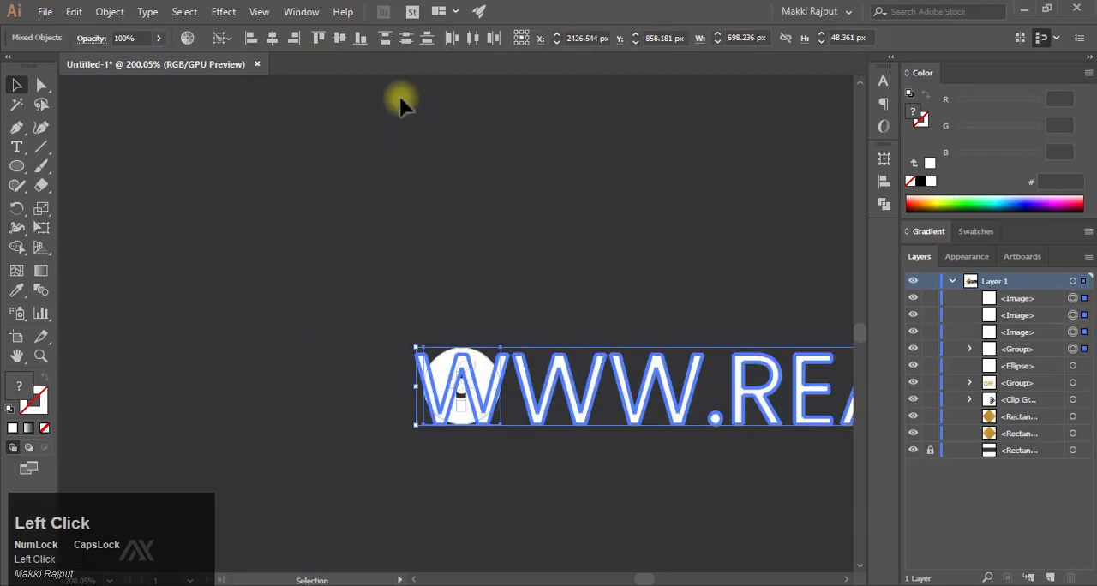
click(531, 303)
- Resize the three stacked icons together to match the letter height of the website text
click(1077, 330)
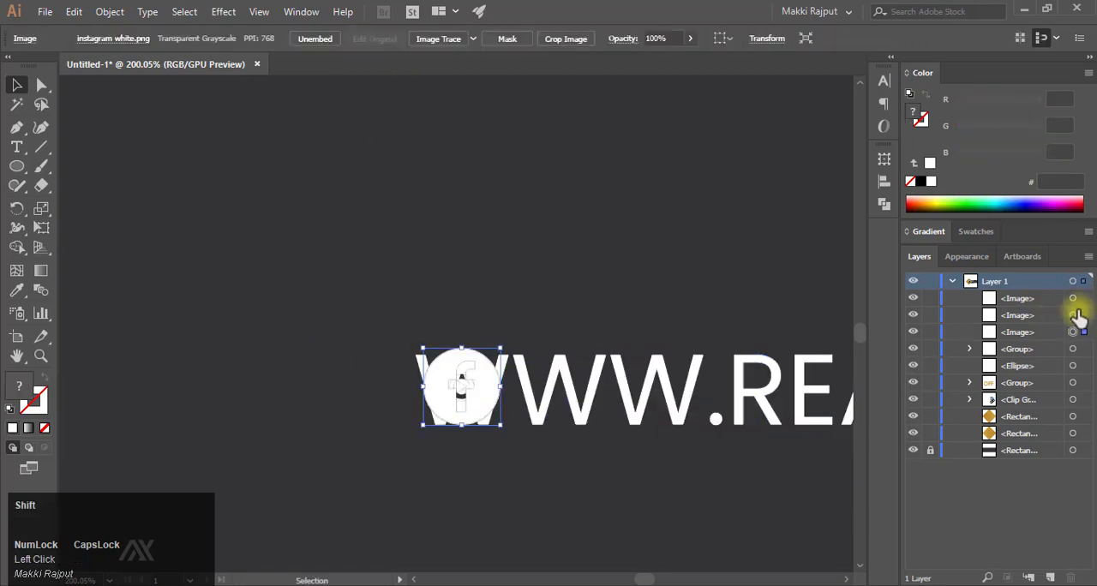
shift+click(1077, 314)
shift+click(1076, 298)
drag(501, 349, 494, 356)
key(ctrl+space)
drag(444, 379, 670, 371)
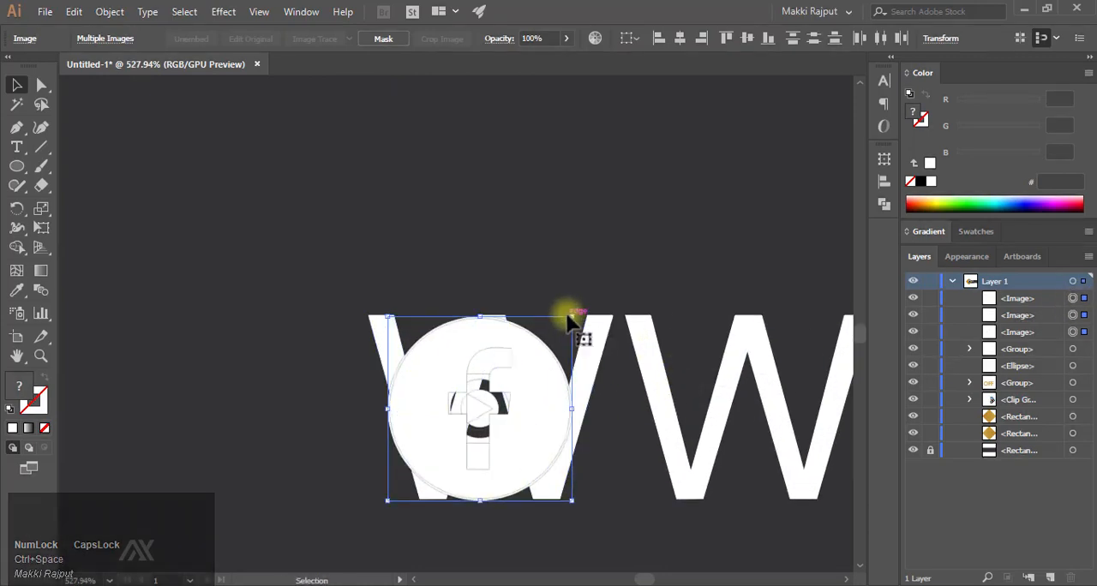
mouse_move(570, 317)
mouse_down()
mouse_move(590, 303)
mouse_move(577, 316)
mouse_up()
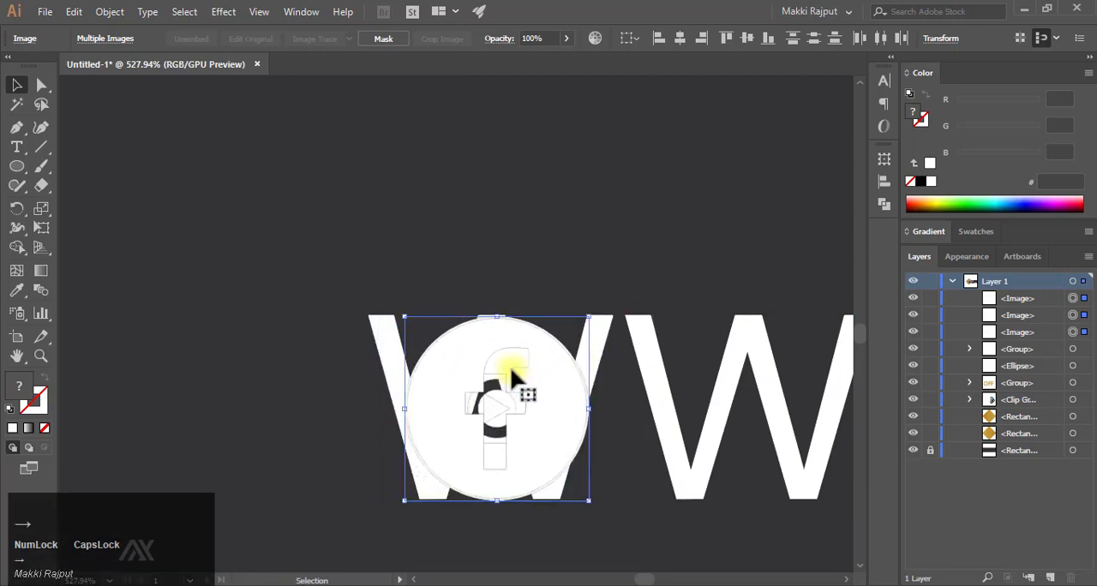
key(Left)
key(Left)
key(Left)
key(Left)
key(Left)
key(Left)
key(Left)
key(Left)
key(Left)
key(Left)
key(Left)
key(Left)
drag(353, 317, 357, 316)
- Shift the icon stack left along the website text's line until it sits below the 10% OFF badge
drag(543, 353, 409, 428)
drag(505, 385, 465, 382)
key(shift+Left)
key(shift+Left)
key(shift+Left)
key(shift+Left)
key(shift+Left)
key(shift+Left)
key(shift+Left)
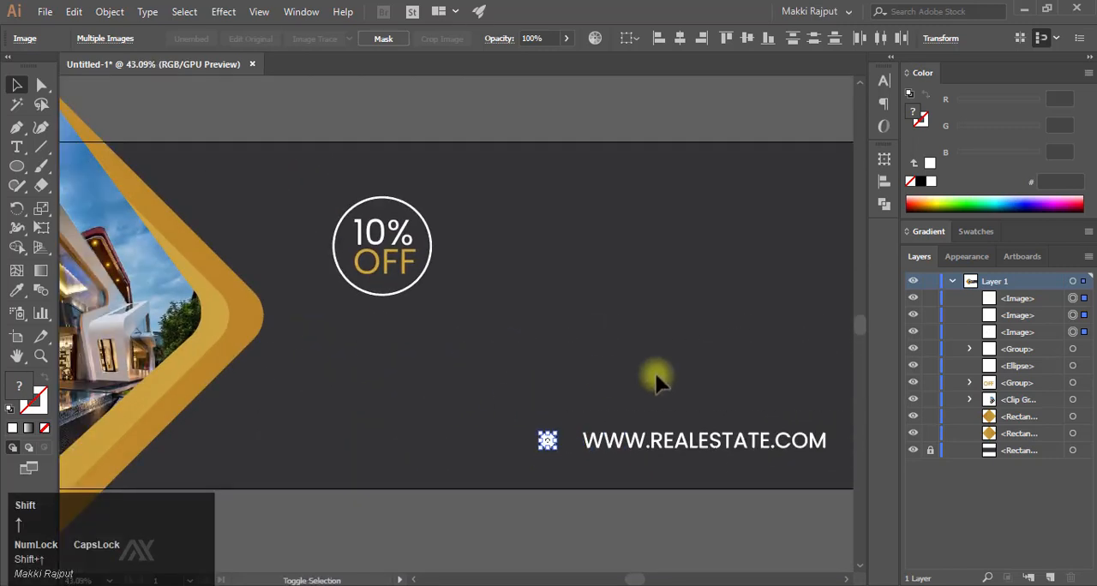
key(shift+Right)
key(shift+Right)
key(shift+Right)
key(shift+Right)
key(shift+Right)
key(shift+Right)
key(shift+Left)
key(shift+Left)
key(shift+Left)
key(shift+Left)
key(shift+Left)
key(shift+Left)
key(shift+Left)
key(shift+Left)
key(shift+Left)
key(shift+Left)
key(shift+Left)
key(shift+Left)
key(shift+Left)
key(shift+Left)
key(shift+Left)
key(shift+Left)
key(shift+Left)
key(shift+Left)
key(shift+Left)
key(shift+Left)
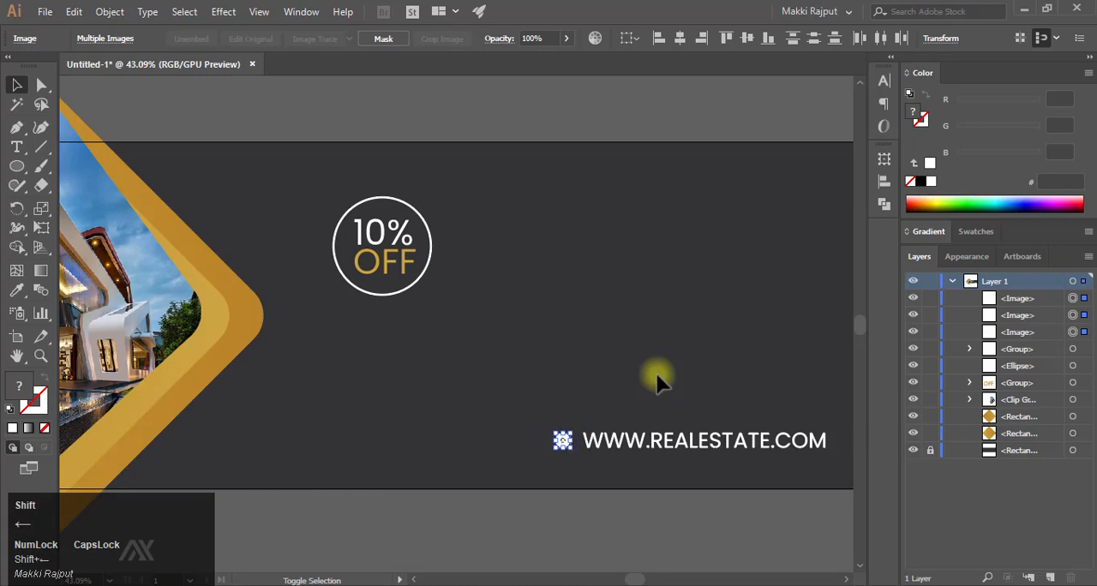
key(shift+Left)
key(shift+Left)
key(shift+Left)
key(shift+Left)
key(shift+Left)
key(shift+Left)
key(shift+Left)
key(shift+Left)
key(shift+Left)
key(shift+Left)
key(shift+Left)
key(shift+Left)
- Spread the stacked icons horizontally into a row with YouTube first, Instagram in the middle and Facebook last
drag(373, 470, 475, 454)
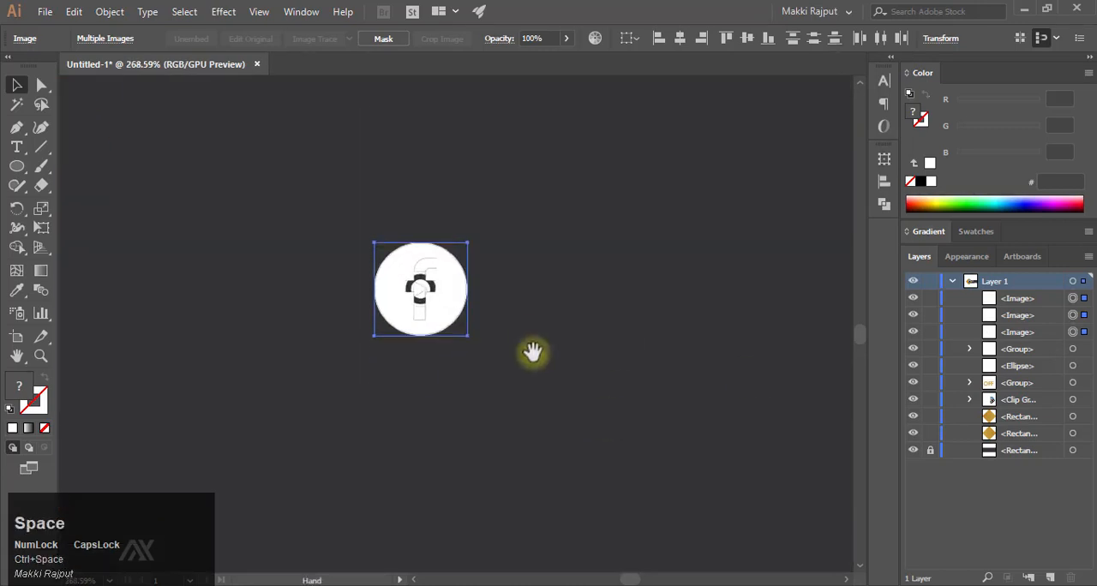
drag(532, 349, 565, 435)
click(520, 370)
click(477, 377)
key(shift+Right)
key(shift+Right)
key(shift+Right)
key(shift+Right)
key(shift+Right)
key(shift+Right)
key(shift+Right)
key(shift+Right)
key(shift+Right)
click(452, 370)
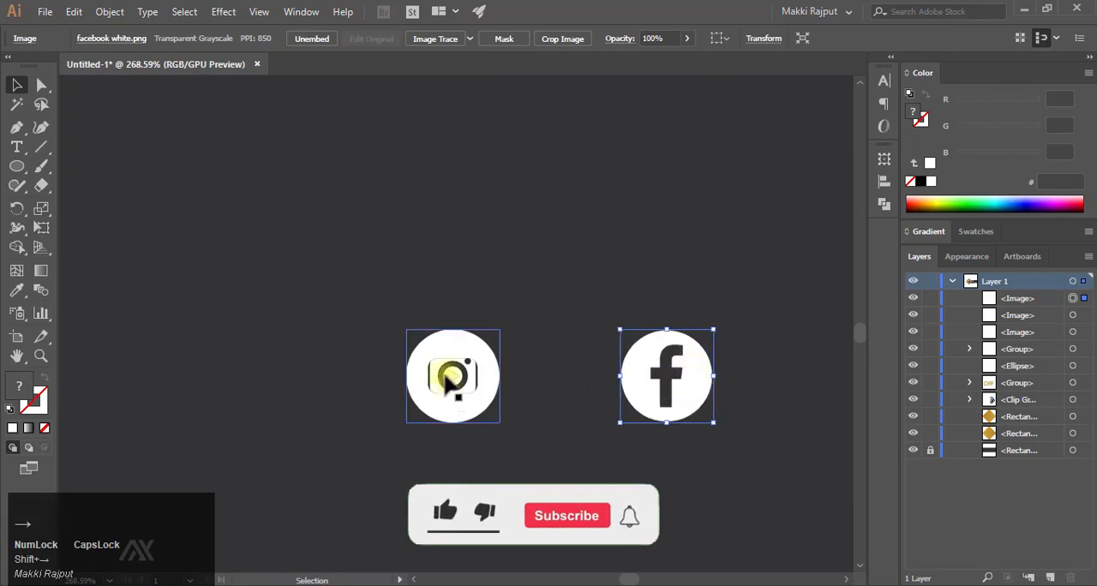
key(shift+Left)
key(shift+Left)
key(shift+Left)
key(shift+Left)
key(shift+Left)
key(shift+Left)
key(shift+Left)
key(shift+Left)
shift+click(493, 370)
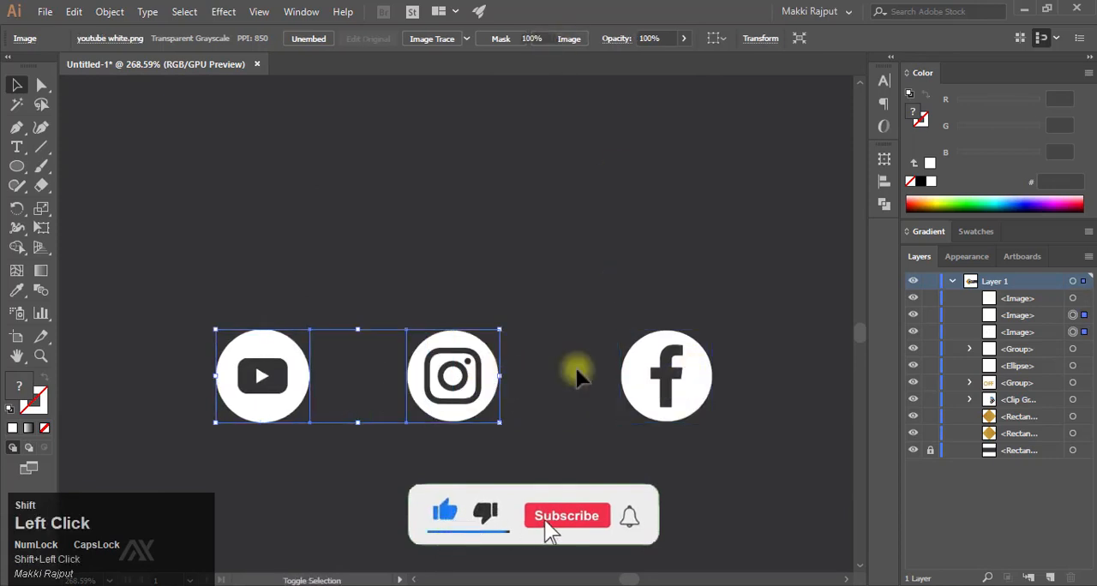
- Distribute the three social icons evenly in their row and group them
shift+click(667, 370)
click(880, 38)
right_click(673, 345)
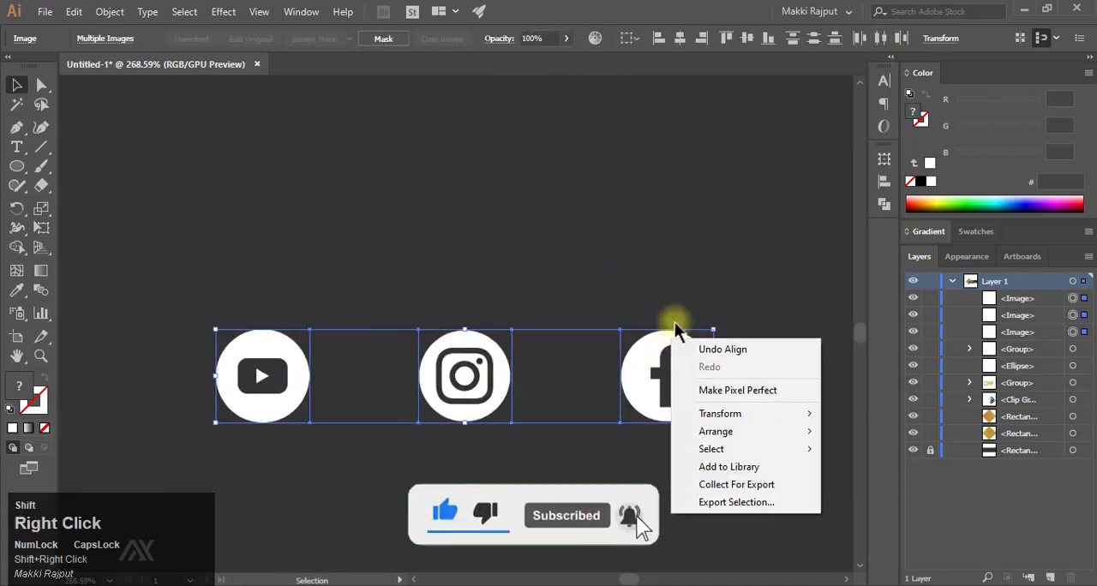
click(695, 289)
key(ctrl+shift+g)
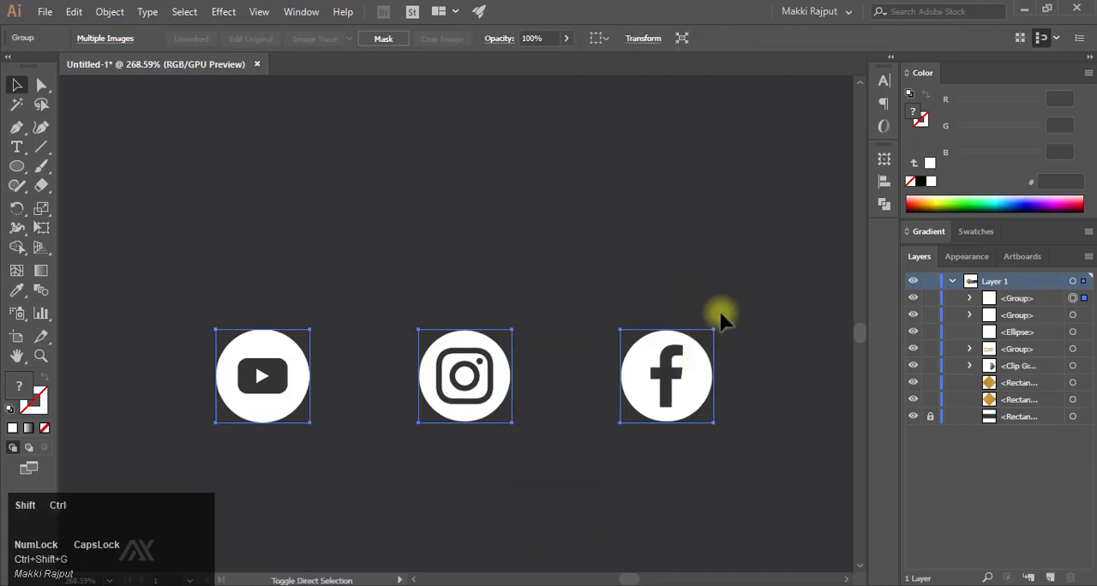
- Center the social icon group horizontally under the 10% OFF circle, using the circle as the key object
drag(739, 308, 531, 296)
drag(659, 287, 523, 440)
shift+click(541, 204)
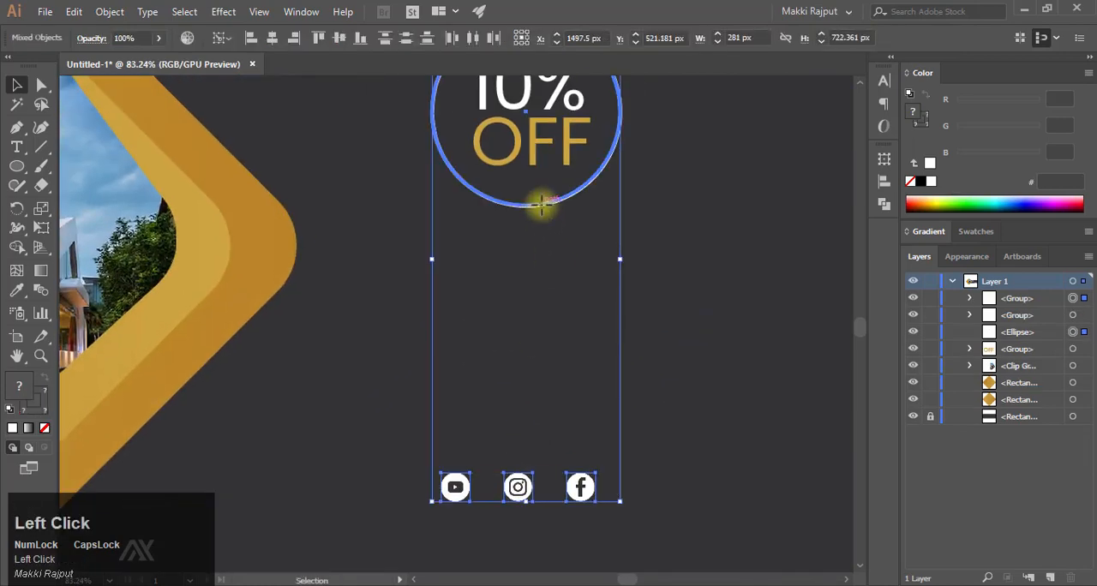
click(673, 322)
- Add the text BOOK NOW above the website address and fill it with white ffffff
drag(711, 386, 514, 378)
drag(651, 391, 328, 402)
drag(519, 364, 421, 345)
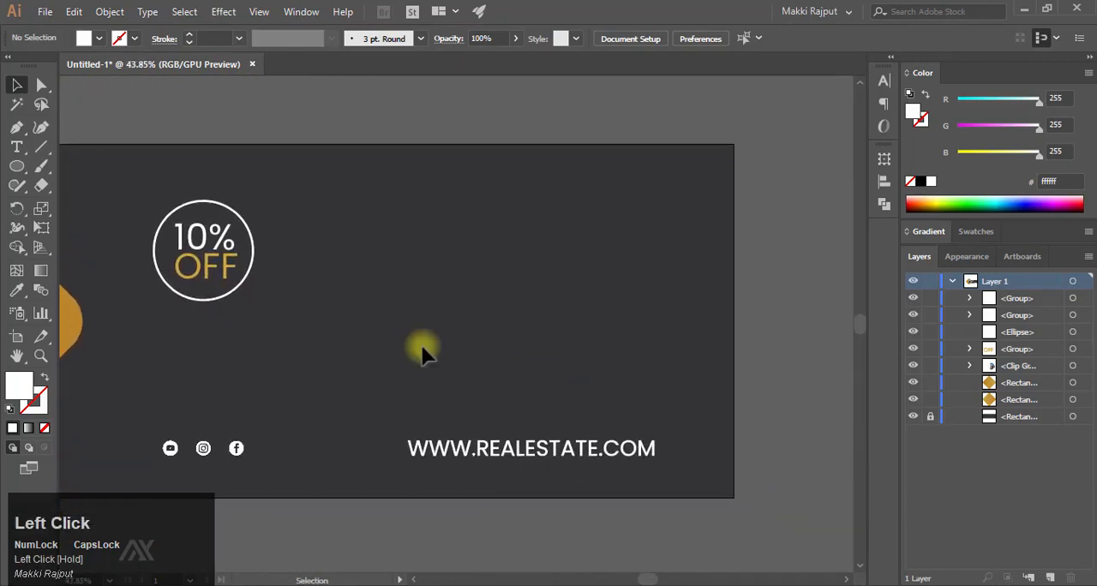
right_click(41, 147)
click(16, 147)
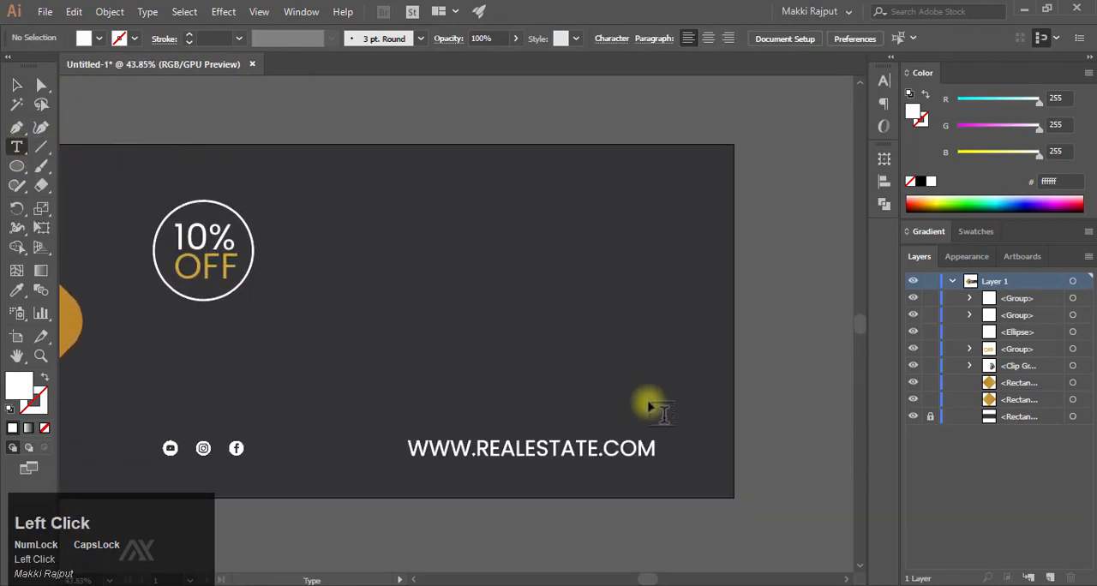
click(566, 382)
text(BOO)
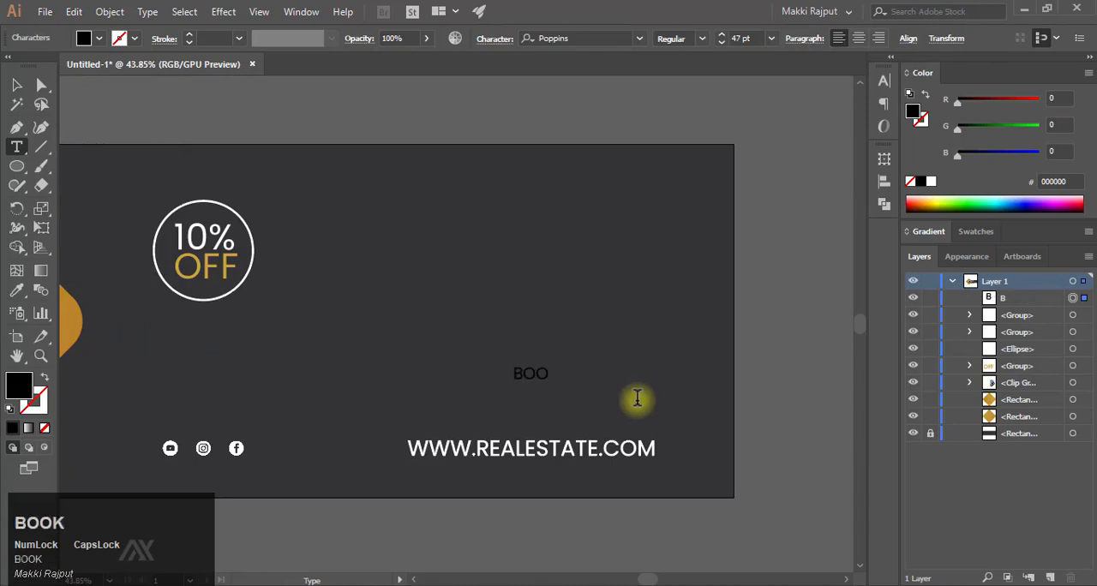
text(K NOW)
key(Escape)
click(930, 181)
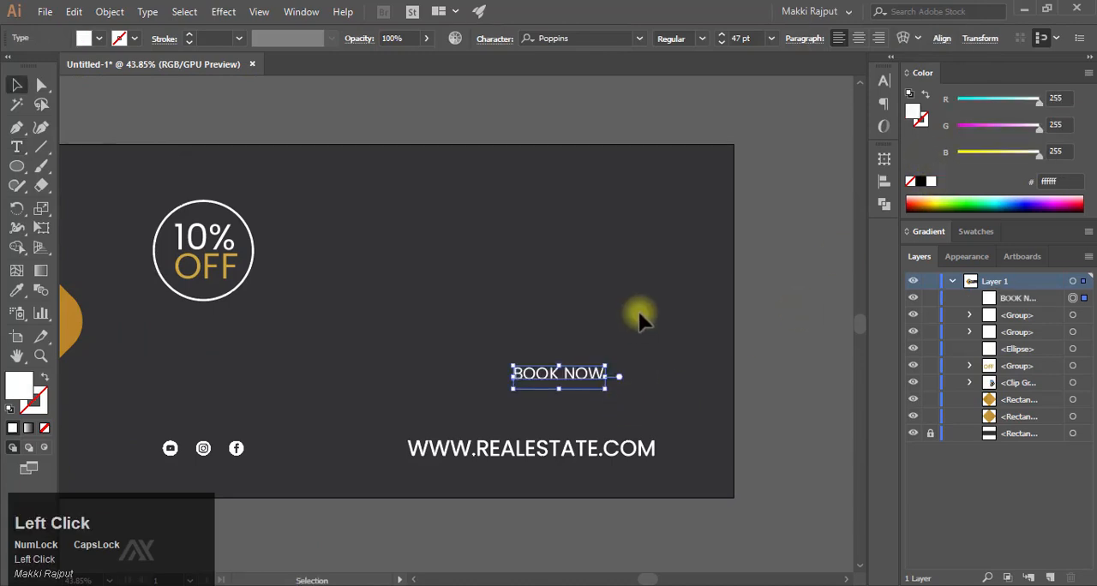
- Set the BOOK NOW text to the Bold style of Poppins
click(886, 82)
click(839, 140)
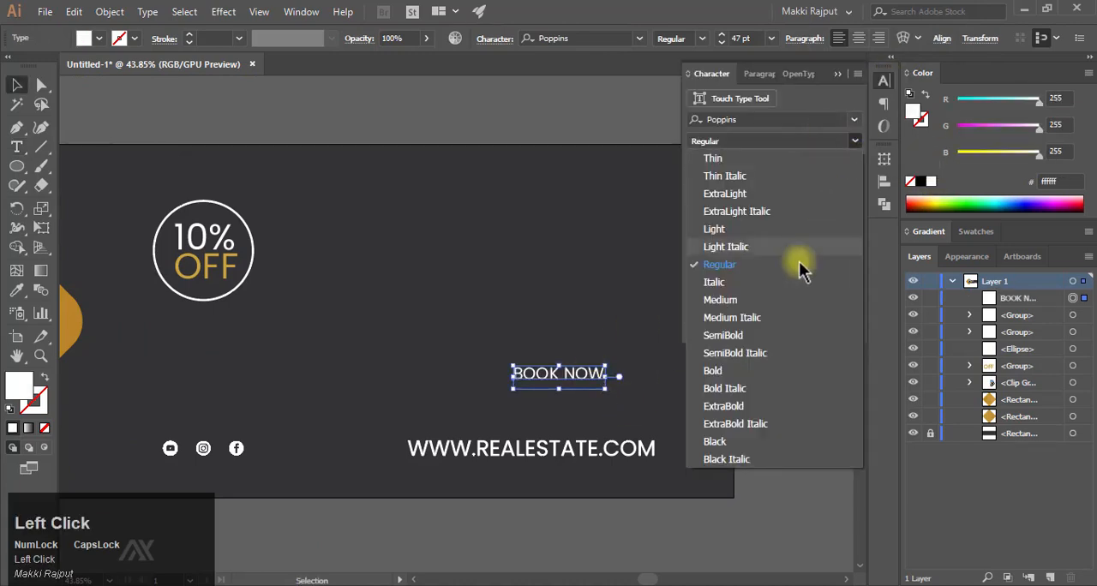
click(766, 370)
click(669, 369)
- Draw a wide rectangle in the empty area between the 10% OFF badge and the BOOK NOW text
drag(590, 400, 635, 386)
drag(534, 386, 718, 433)
drag(370, 323, 477, 345)
right_click(17, 166)
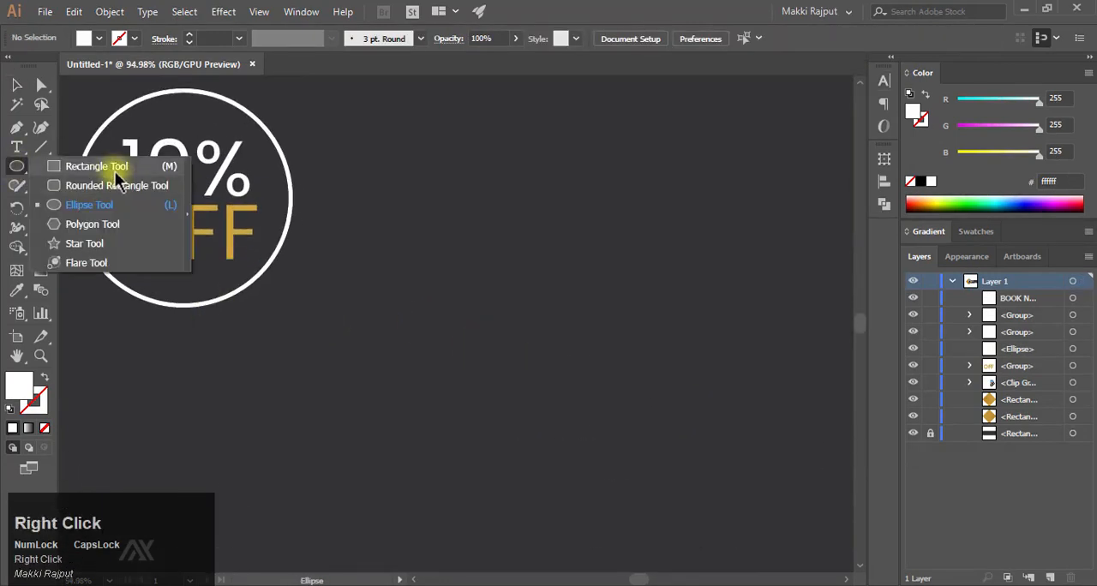
click(103, 165)
drag(379, 218, 765, 446)
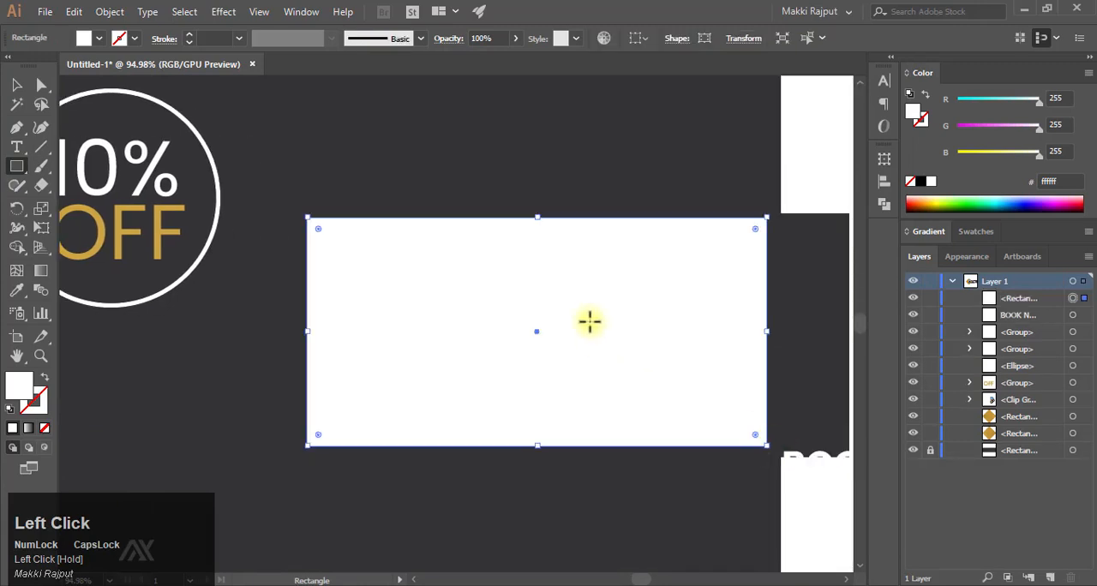
- Fill the rectangle with the gold cda540 sampled from the OFF text and fully round its corners into a pill shape
drag(661, 325, 592, 341)
drag(591, 340, 528, 345)
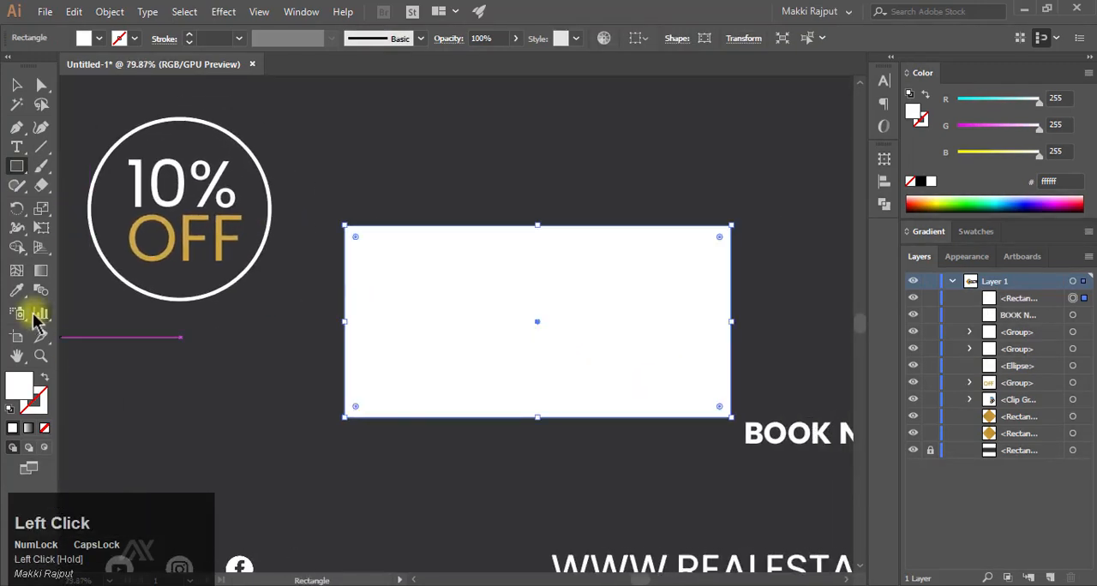
click(19, 291)
click(169, 226)
key(v)
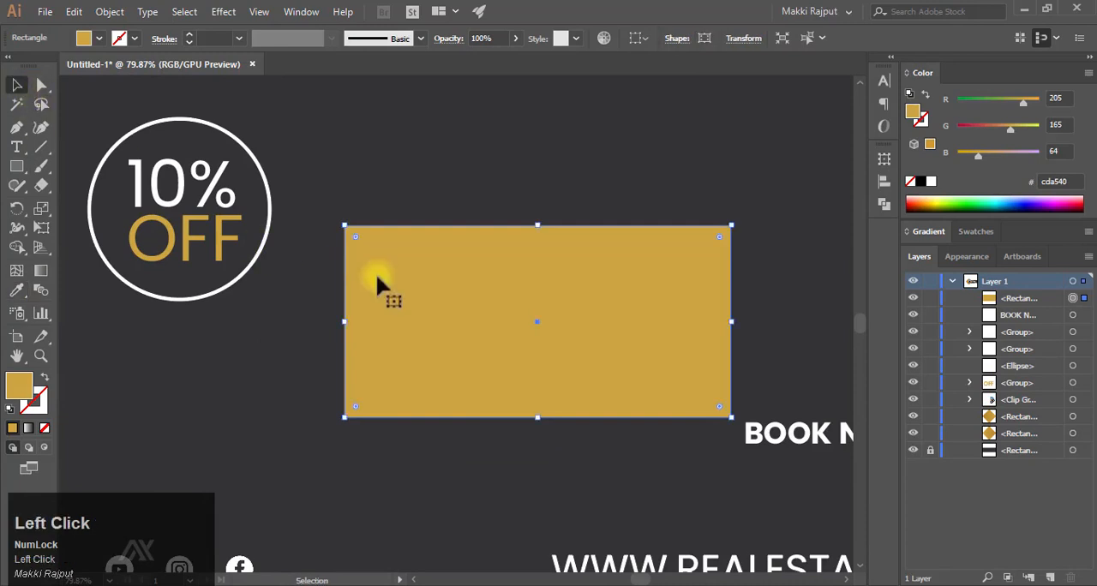
drag(455, 292, 437, 332)
drag(325, 305, 570, 307)
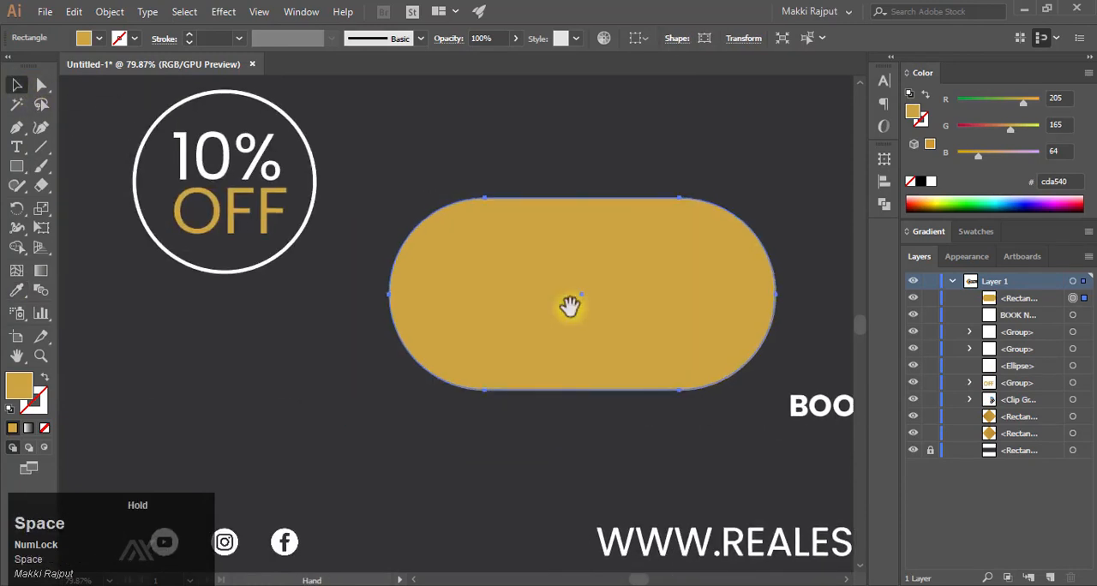
- Stretch the gold pill wider by nudging the anchor points of its left end outward
click(42, 84)
drag(501, 409, 501, 408)
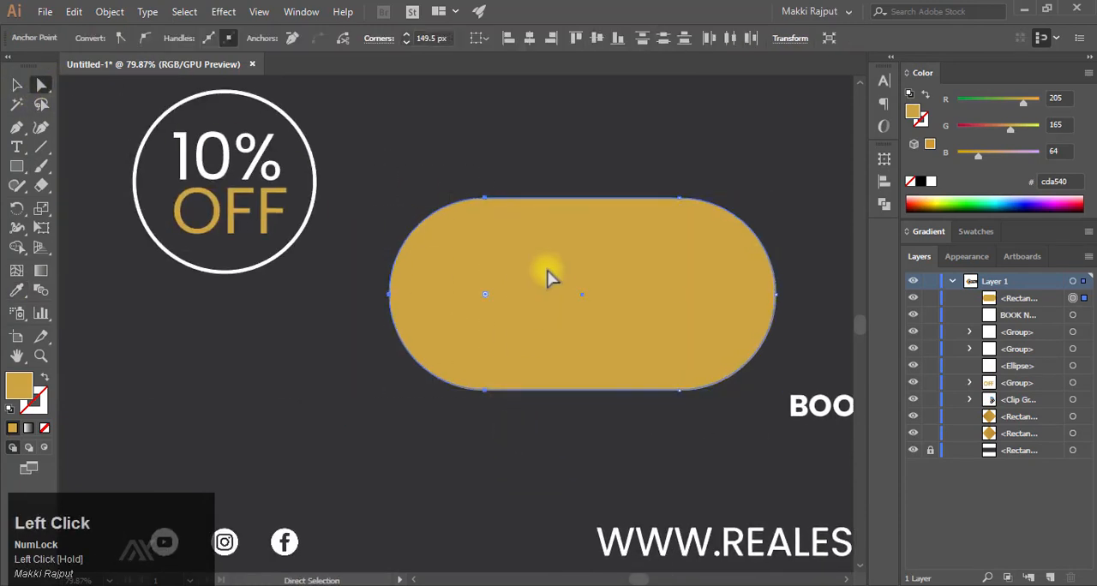
key(shift+Left)
key(shift+Left)
key(shift+Left)
key(shift+Left)
key(shift+Left)
key(shift+Left)
key(shift+Left)
key(shift+Left)
key(shift+Left)
key(shift+Left)
key(shift+Left)
key(shift+Left)
key(shift+Left)
key(shift+Left)
key(shift+Left)
key(shift+Left)
key(shift+Left)
key(shift+Left)
key(shift+Left)
click(16, 87)
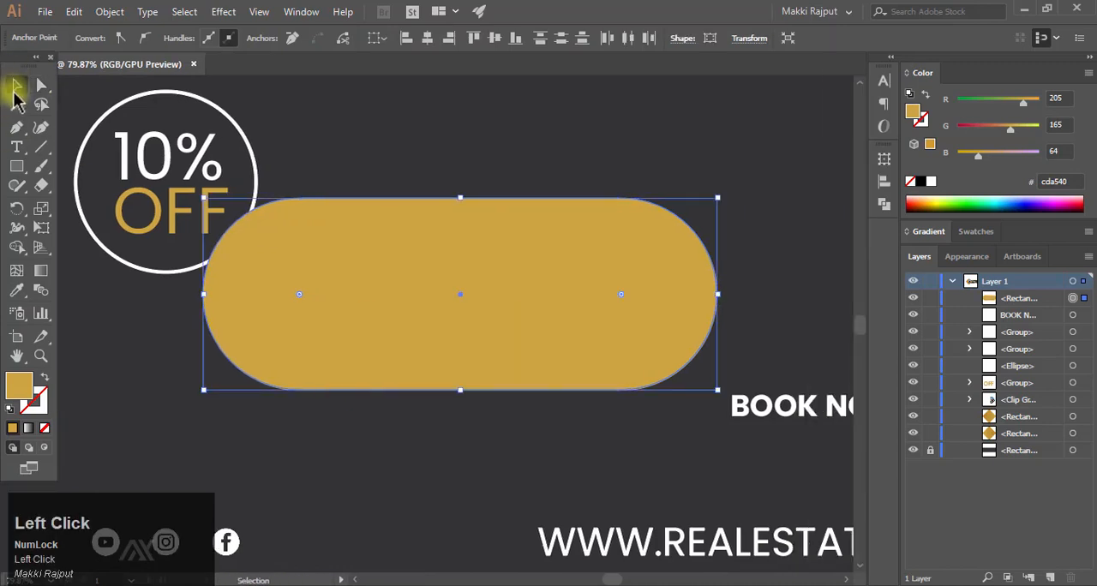
- Move the gold pill over the BOOK NOW text, directly above the website address
drag(20, 59, 1, 70)
drag(262, 197, 350, 230)
drag(427, 241, 89, 134)
drag(279, 206, 571, 307)
drag(646, 266, 721, 282)
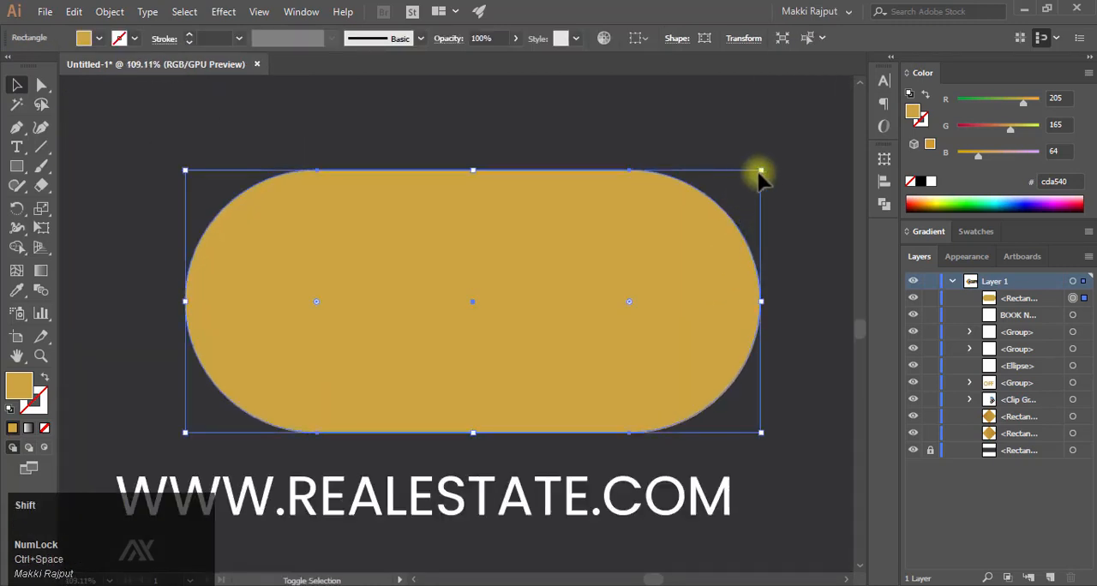
- Scale the gold pill down proportionally toward its lower-left corner and increase its corner rounding
drag(759, 174, 695, 218)
key(ctrl+z)
drag(629, 300, 623, 232)
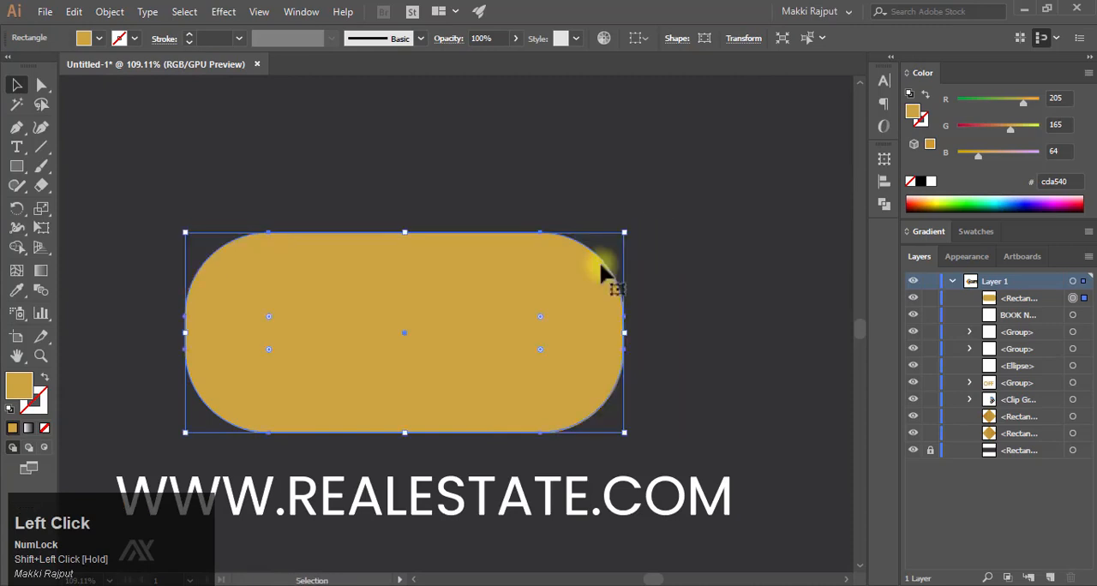
drag(269, 317, 244, 299)
shift+drag(624, 232, 573, 256)
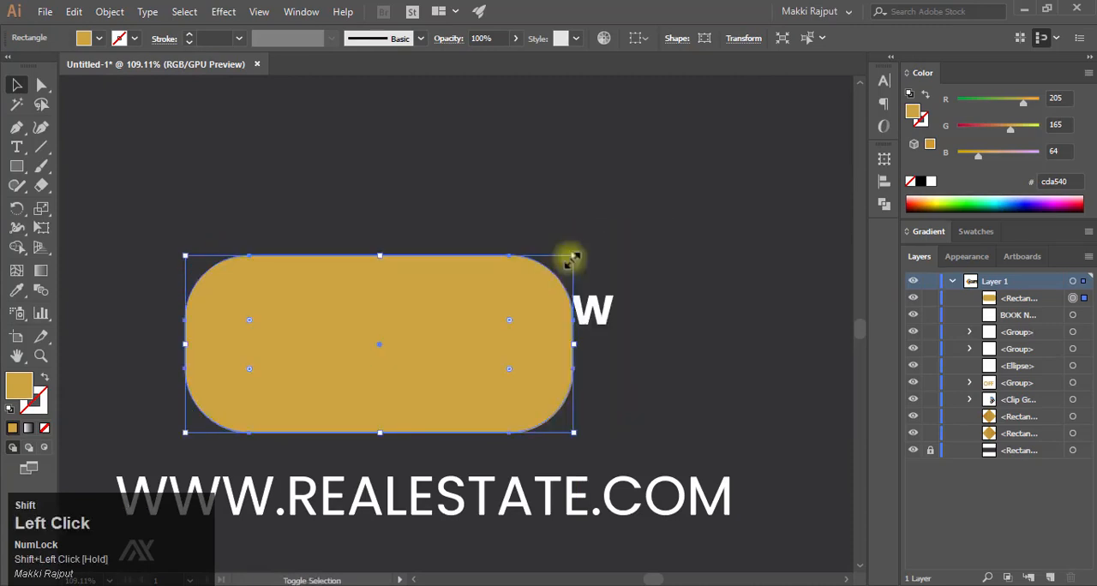
- Position the gold pill around the BOOK NOW text and move it behind the text in the layer order
drag(448, 362, 540, 310)
drag(960, 300, 1011, 315)
click(543, 317)
click(313, 294)
- Extend the pill's left end outward by its anchor points, and scale the whole pill down proportionally
click(43, 86)
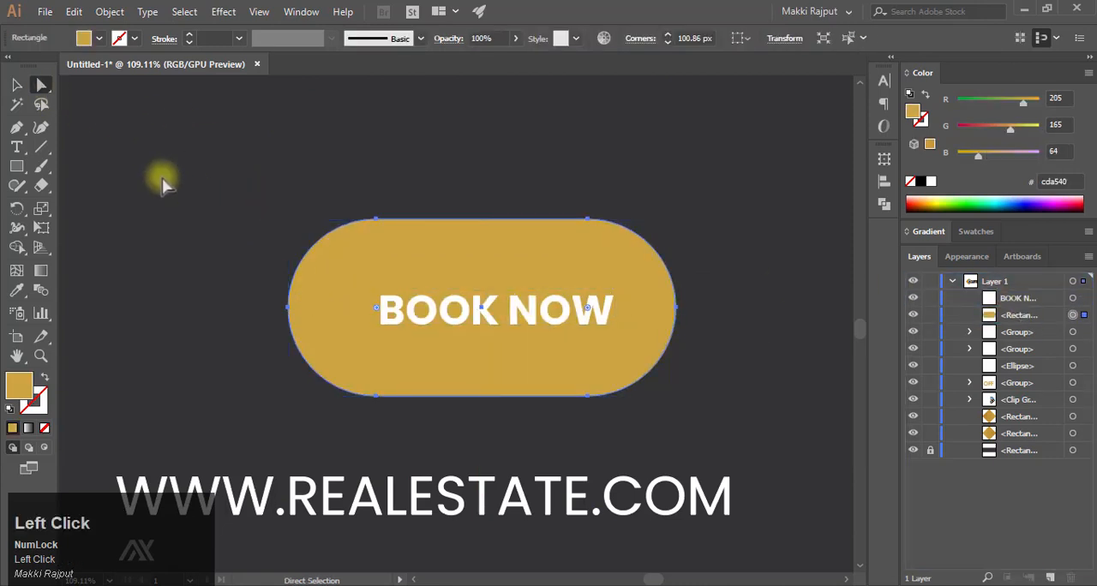
drag(426, 431, 423, 425)
key(shift+Left)
key(shift+Left)
key(shift+Left)
key(shift+Left)
key(shift+Left)
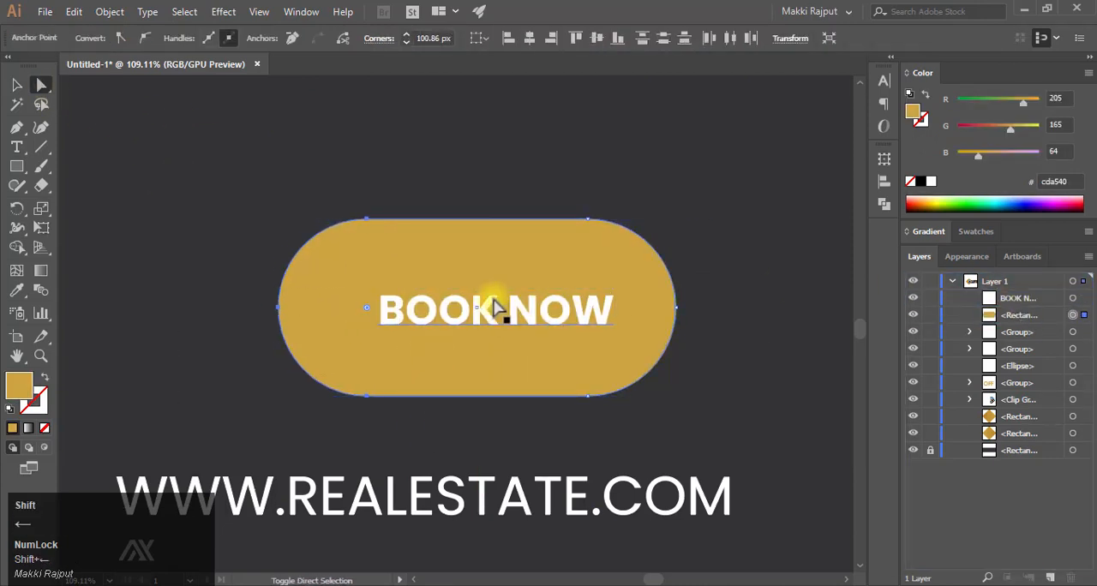
key(shift+Left)
key(shift+Left)
key(shift+Left)
key(shift+Left)
key(shift+Left)
click(18, 87)
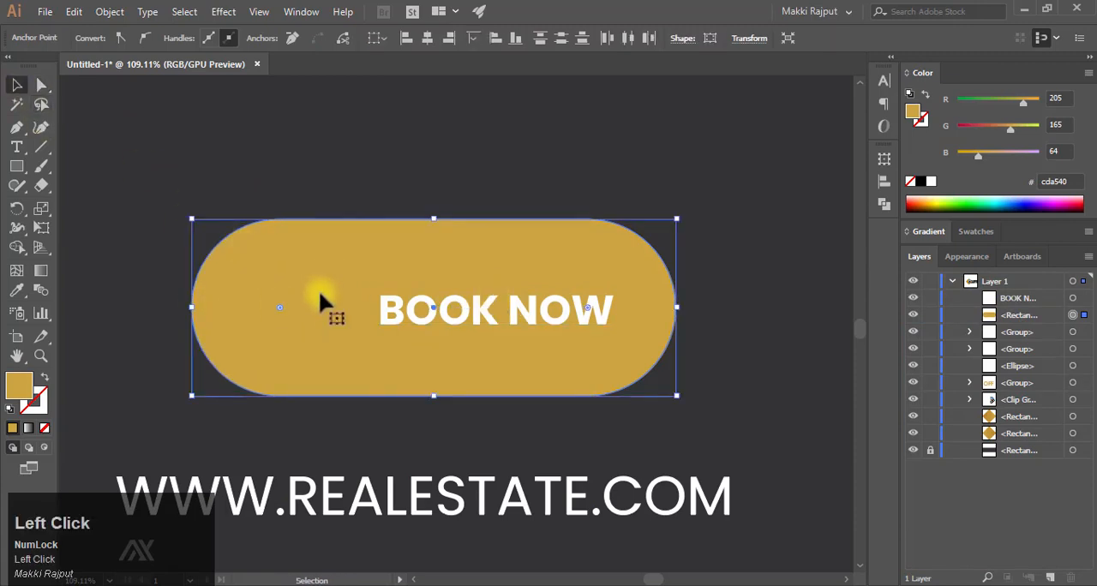
drag(191, 221, 277, 251)
- Convert the BOOK NOW text to outlines, enlarge it slightly and center it on the pill
click(543, 319)
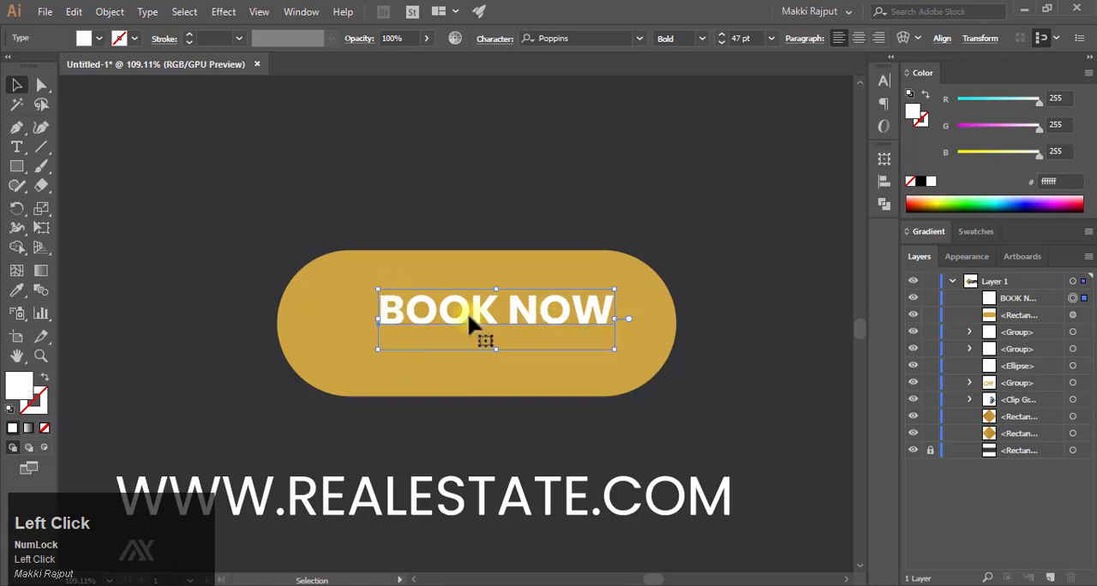
right_click(471, 319)
click(563, 387)
drag(612, 297, 721, 247)
drag(639, 298, 526, 315)
shift+click(568, 281)
click(699, 41)
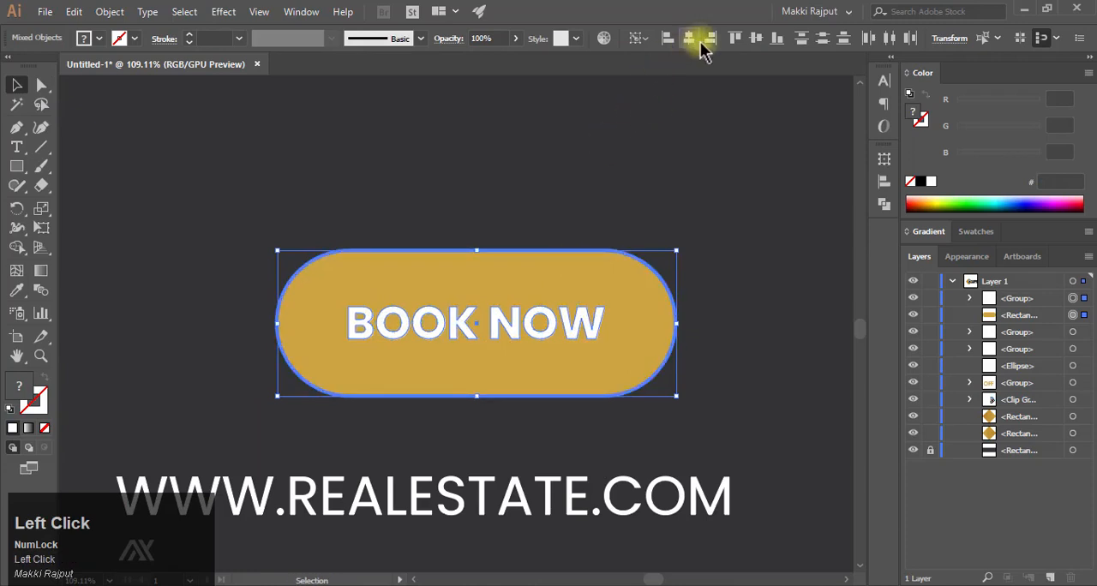
- Fill the BOOK NOW lettering with black 000000
click(571, 317)
click(921, 182)
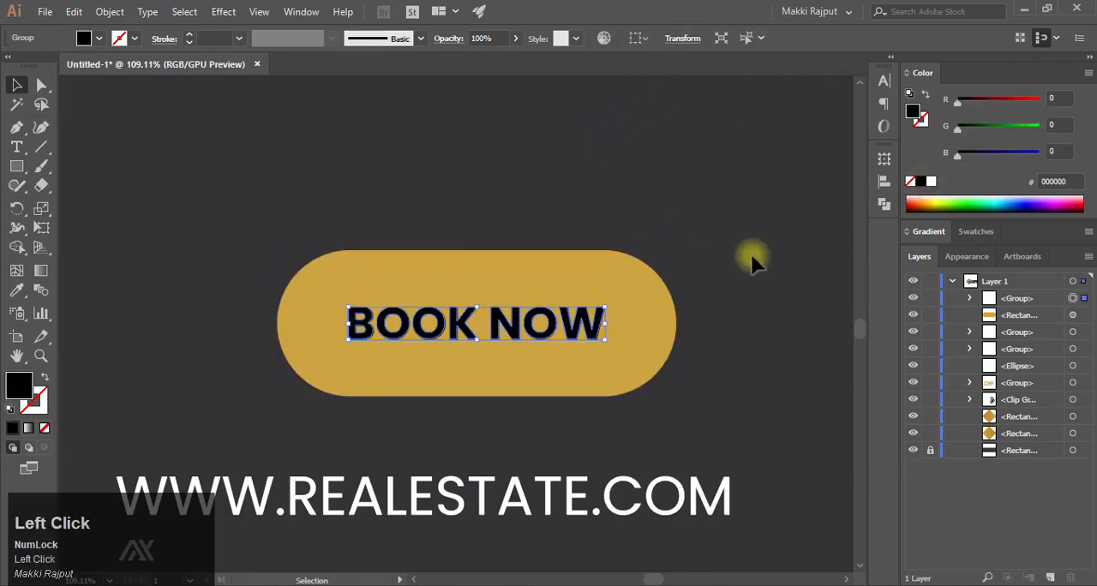
drag(749, 257, 501, 282)
drag(501, 283, 416, 357)
drag(585, 357, 709, 353)
drag(698, 330, 696, 301)
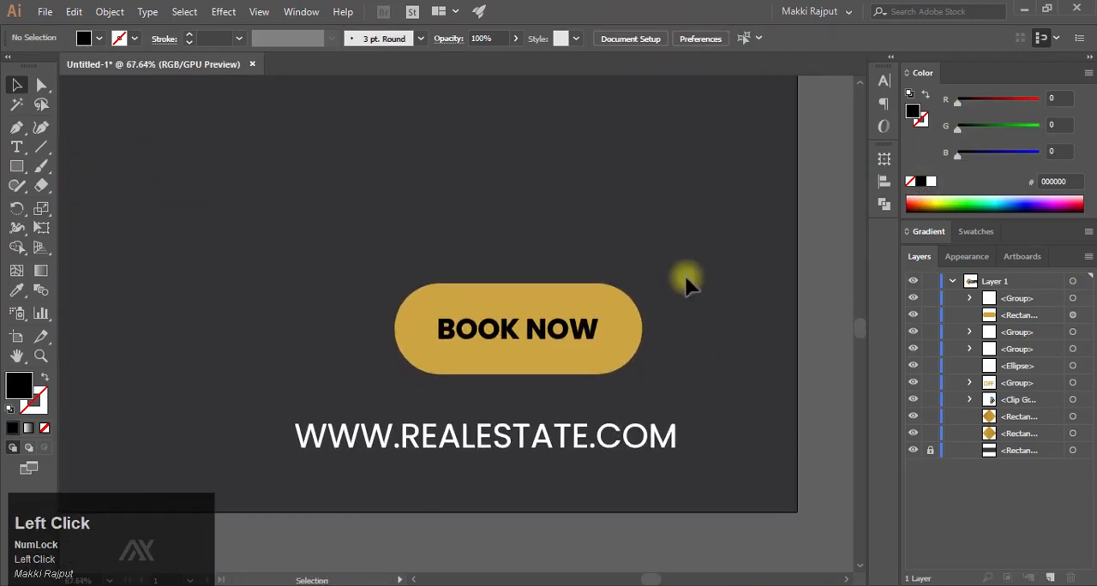
- Nudge the BOOK NOW lettering to the right and extend the pill's left end outward by its anchor points
key(F9)
click(395, 306)
click(455, 322)
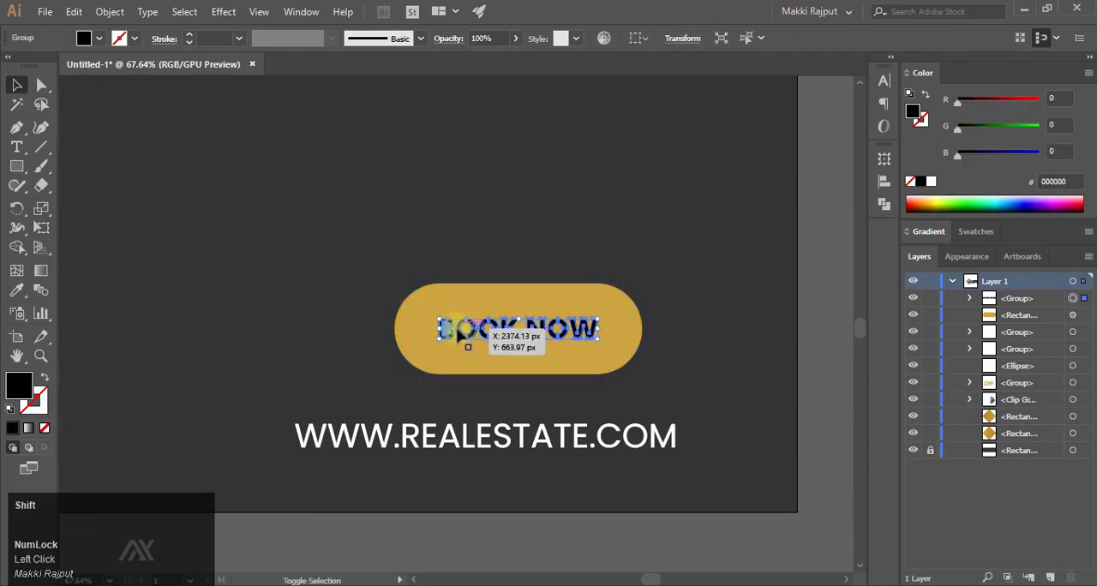
key(shift+Right)
key(shift+Right)
key(shift+Right)
key(shift+Right)
click(448, 316)
click(41, 84)
drag(314, 247, 470, 395)
key(shift+Left)
key(shift+Left)
key(shift+Left)
key(shift+Left)
key(shift+Left)
key(shift+Left)
key(shift+Left)
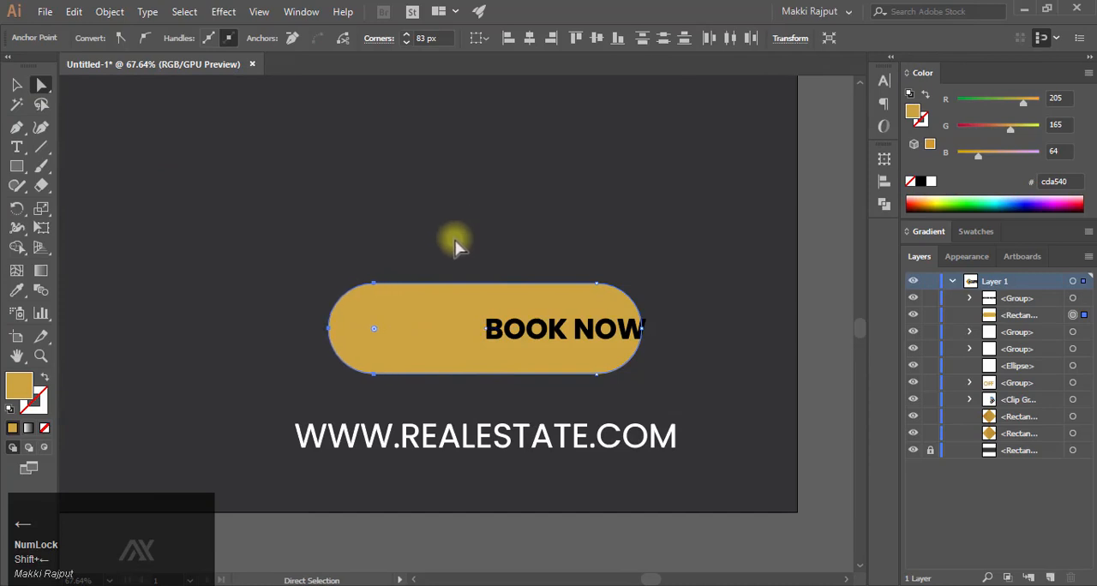
- Enlarge the BOOK NOW lettering and center it horizontally and vertically on the pill
click(86, 145)
click(16, 84)
click(473, 320)
drag(480, 317, 420, 298)
shift+click(502, 362)
click(688, 37)
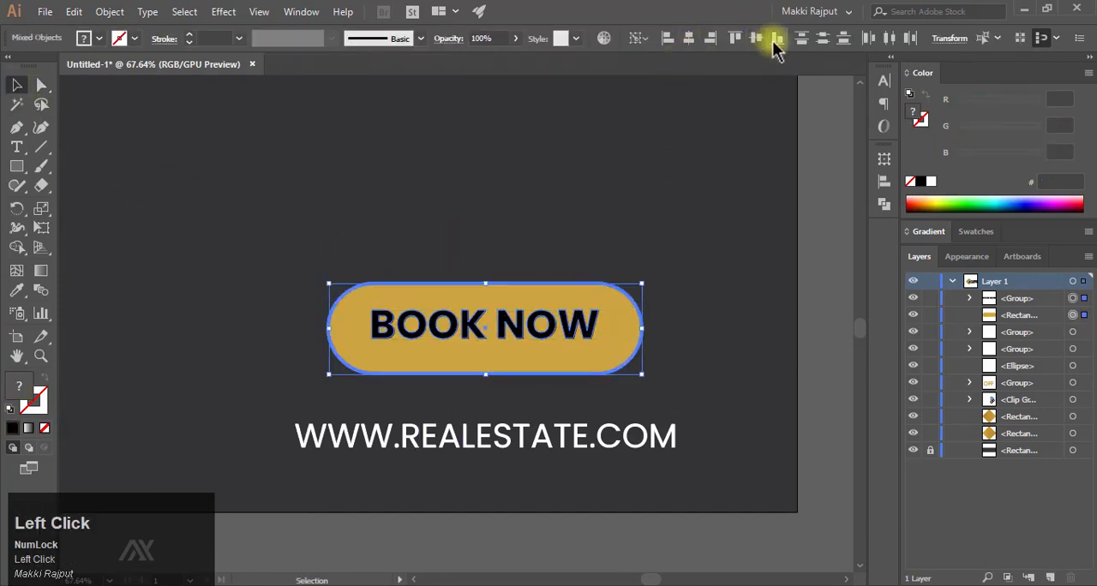
click(755, 38)
- Align the right edge of the gold pill with the right edge of the website address
click(713, 242)
drag(728, 260, 570, 257)
drag(575, 244, 490, 279)
drag(595, 332, 651, 349)
click(605, 423)
shift+click(581, 345)
click(589, 387)
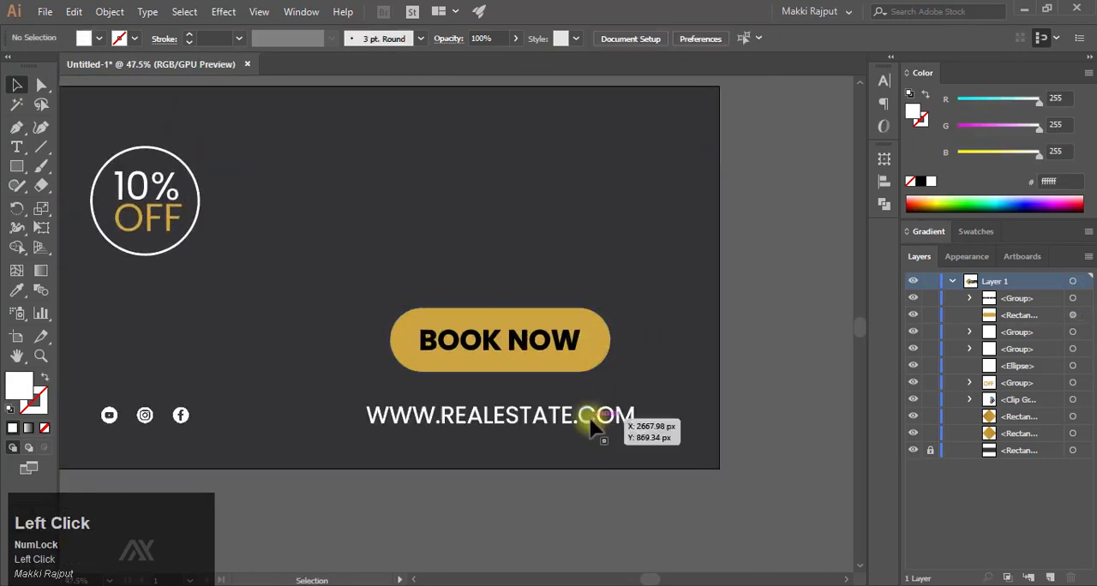
click(588, 422)
shift+click(585, 349)
click(600, 416)
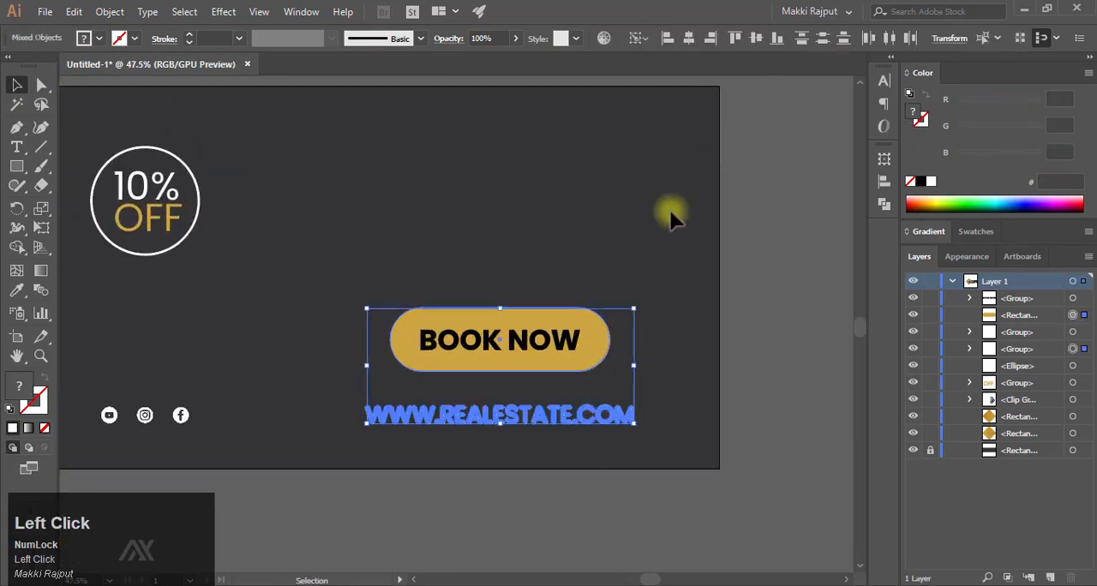
click(714, 39)
- Center the BOOK NOW lettering horizontally on the realigned pill
click(693, 271)
click(609, 334)
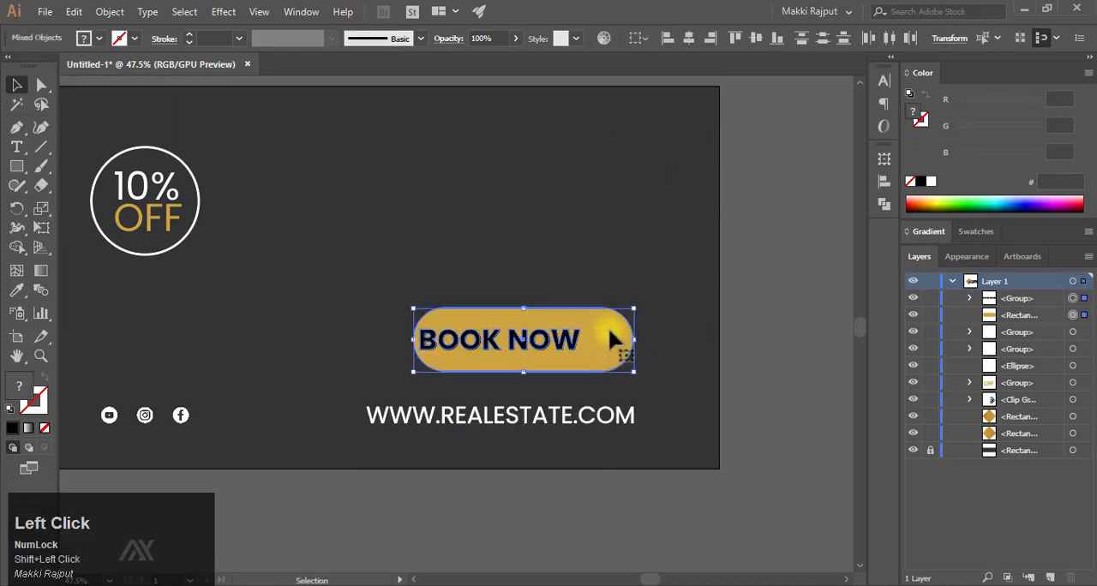
click(696, 42)
click(703, 274)
- Add the text "exclusive offer" just above the BOOK NOW button
drag(592, 247, 624, 310)
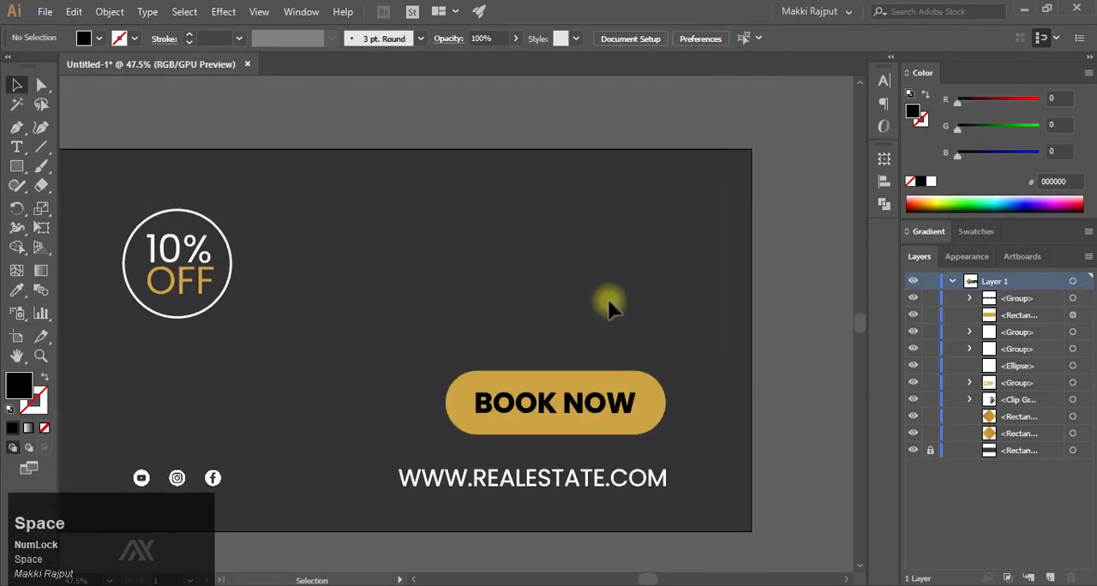
click(17, 147)
click(446, 342)
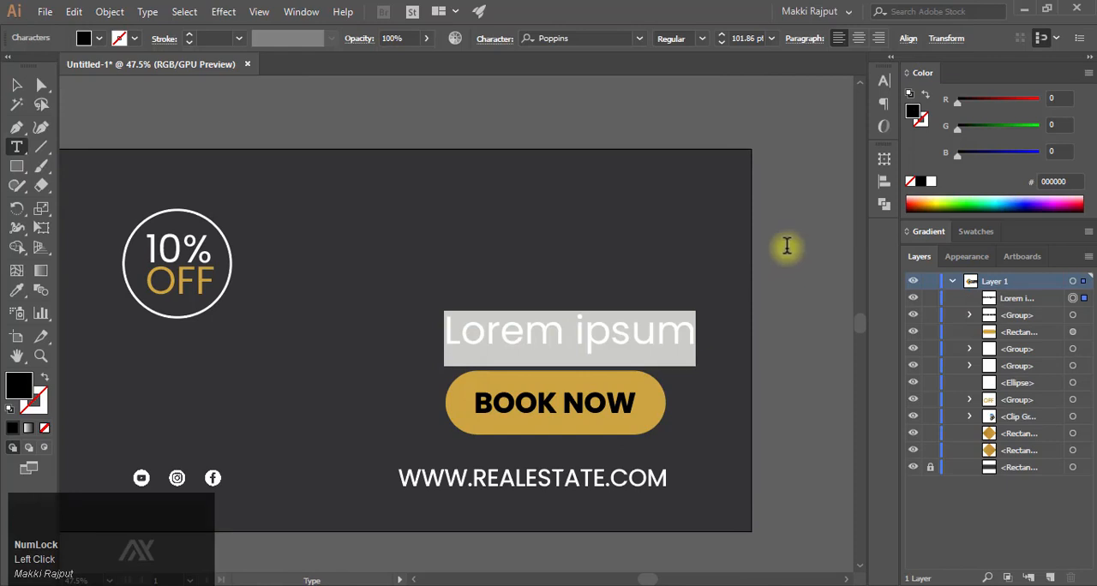
text(exclusive off)
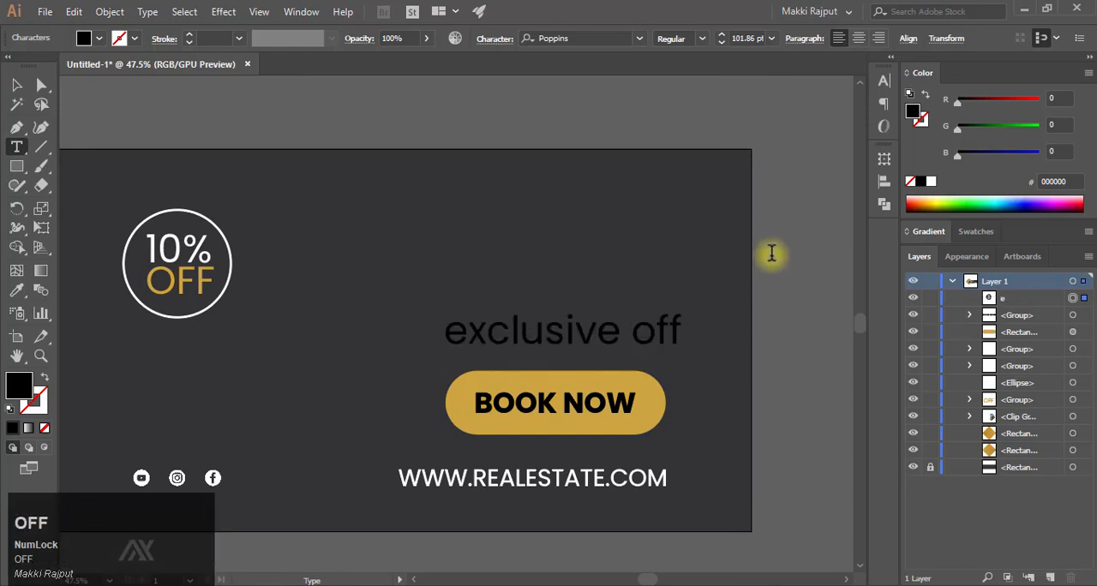
text(er)
key(Escape)
- Set the exclusive offer text to All Caps, scale it down to 69.1 pt and fill it with white ffffff
click(883, 80)
click(695, 308)
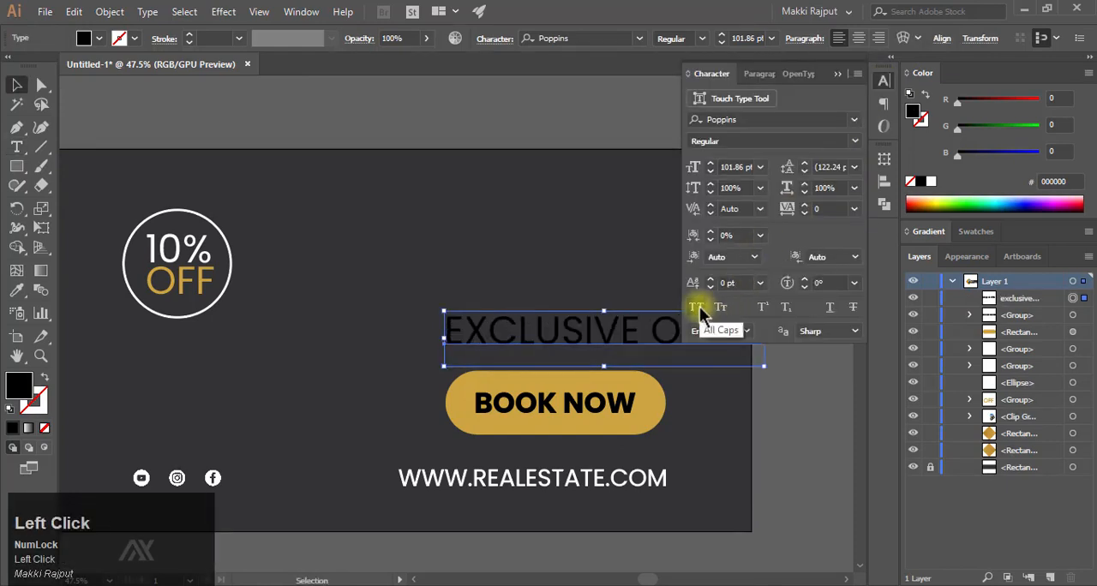
drag(563, 341, 460, 340)
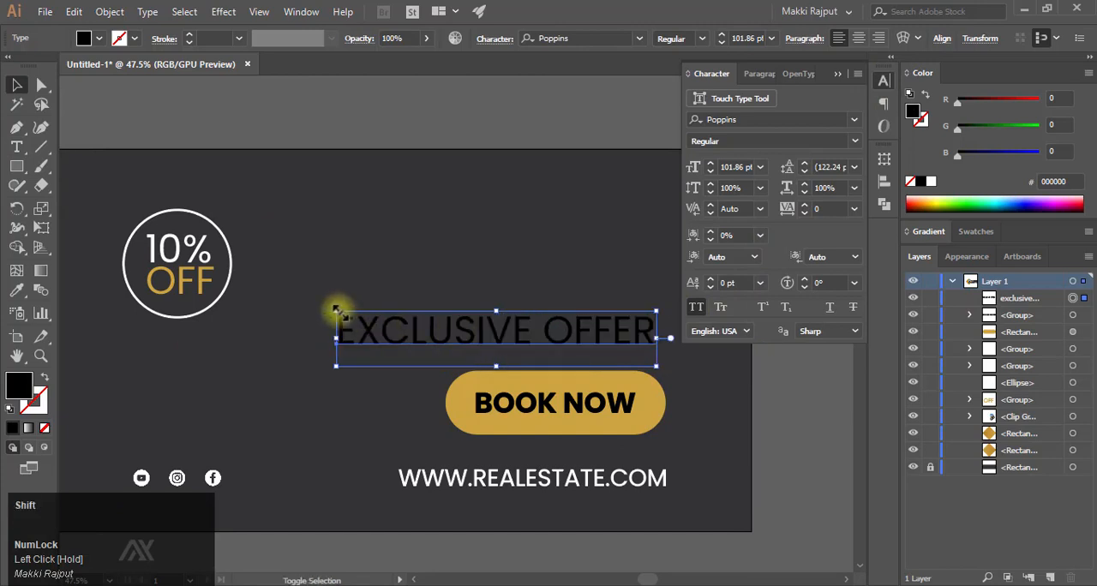
drag(336, 311, 438, 329)
click(931, 181)
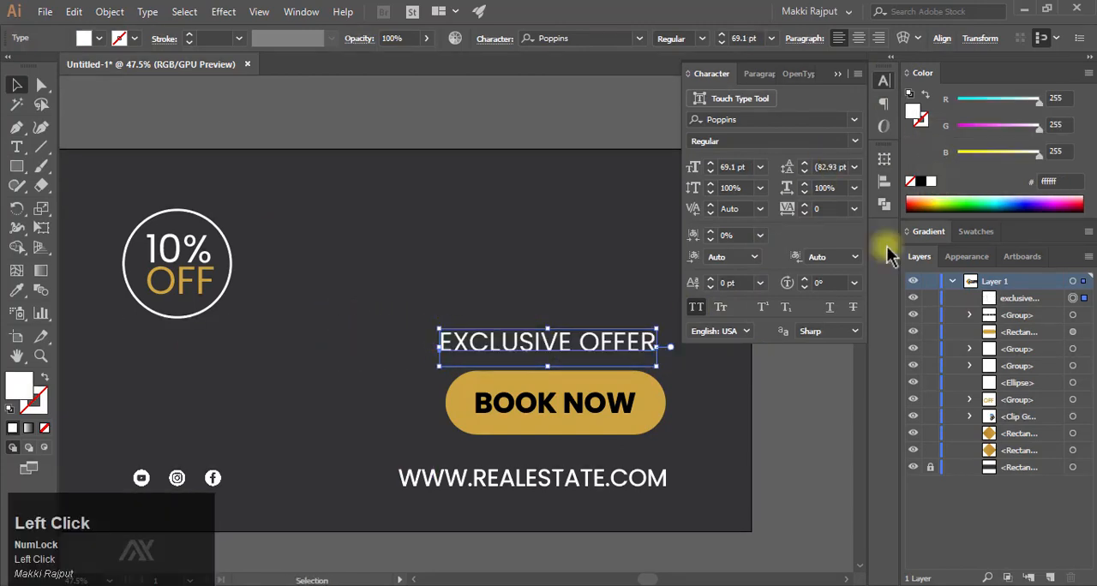
- Right-justify the EXCLUSIVE OFFER text and align its right edge with the pill's right edge
shift+click(649, 416)
click(561, 39)
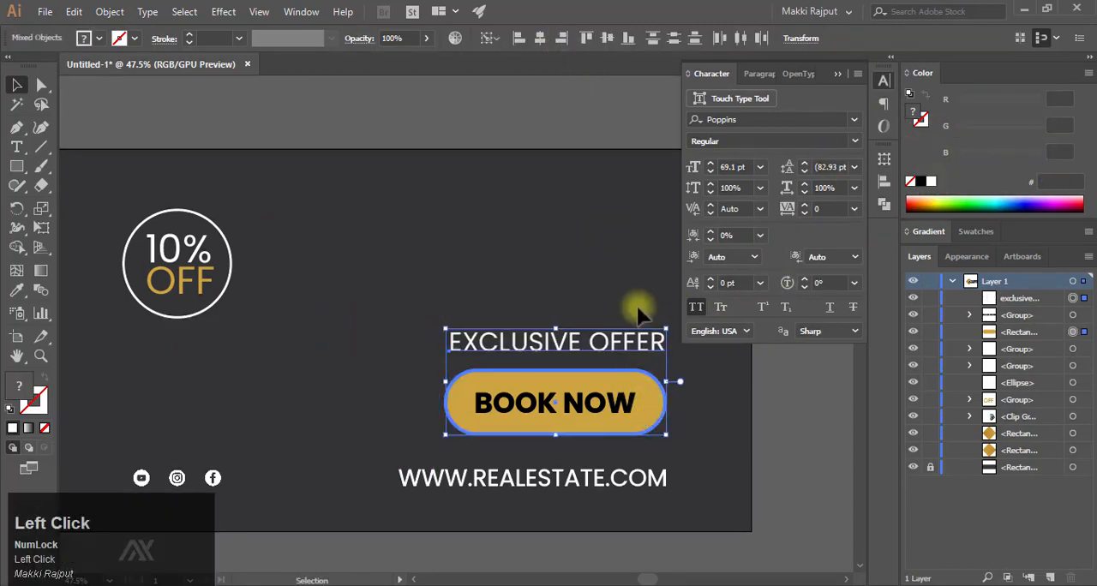
click(747, 77)
click(747, 99)
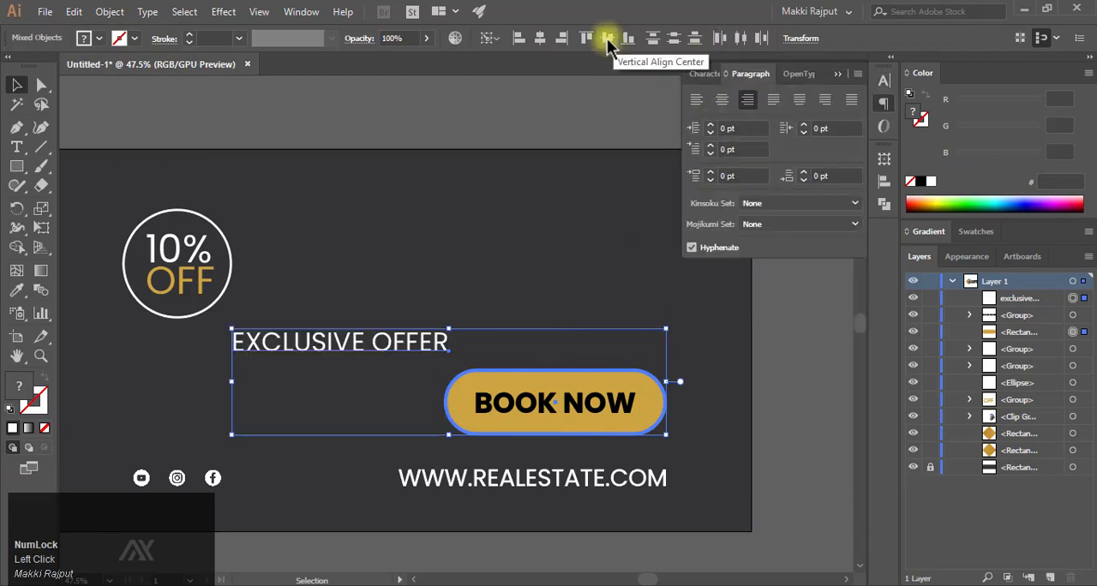
click(561, 38)
- Set the tracking of the EXCLUSIVE OFFER text to 300
click(704, 74)
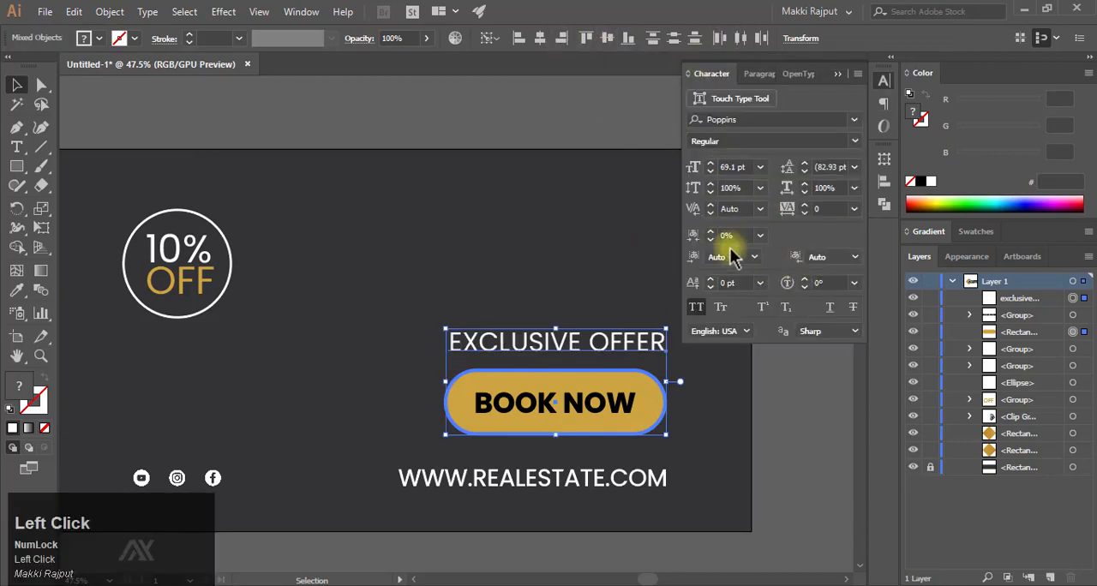
click(710, 206)
click(714, 318)
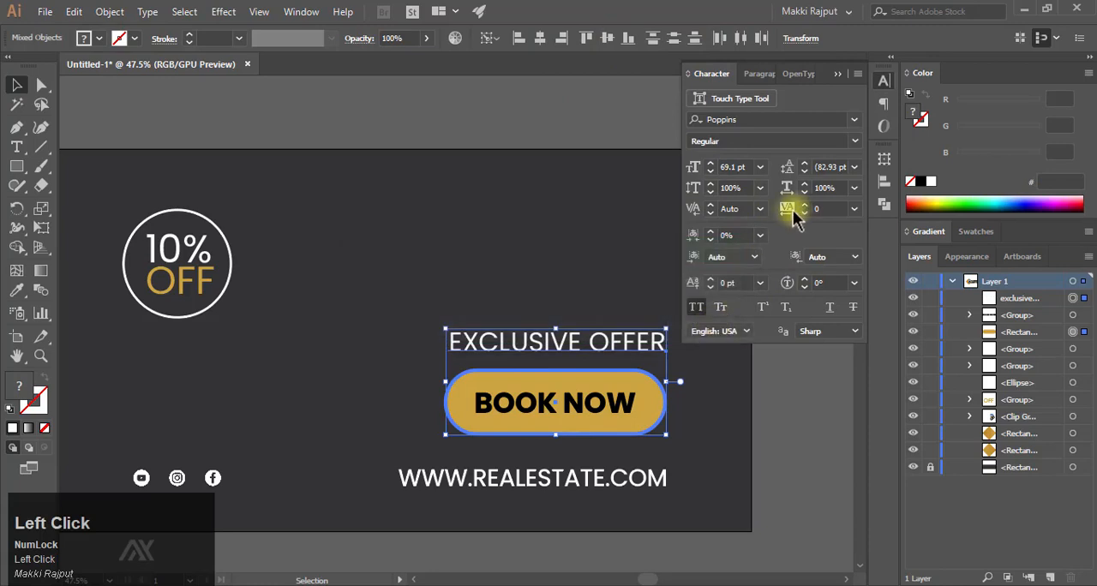
text(3)
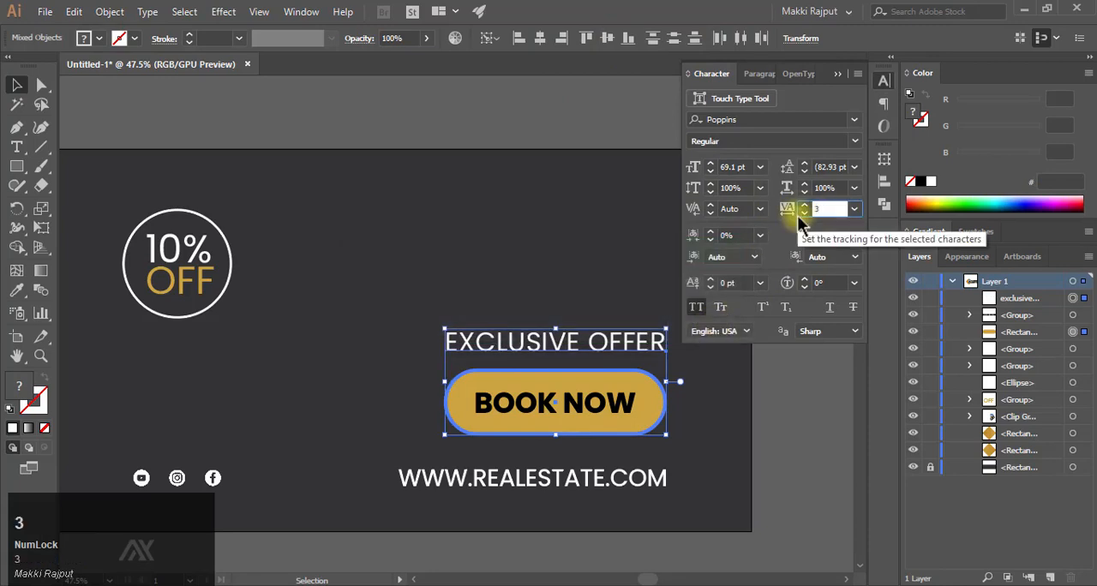
text(00)
key(Return)
- Set the tracking of the final R in EXCLUSIVE OFFER to 0 and align the text's right edge with the pill
double_click(664, 342)
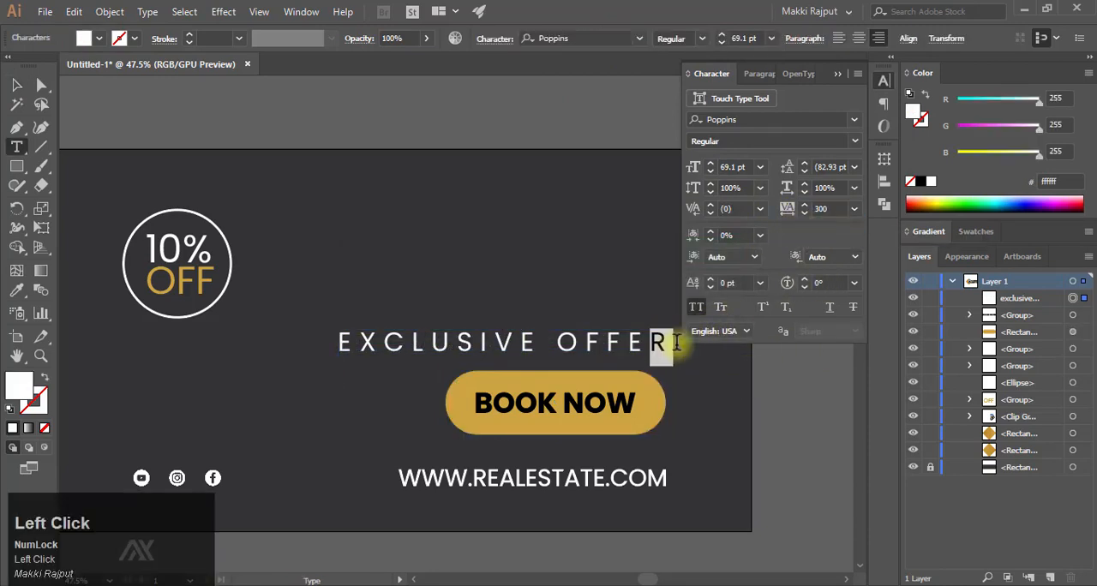
click(853, 208)
click(868, 341)
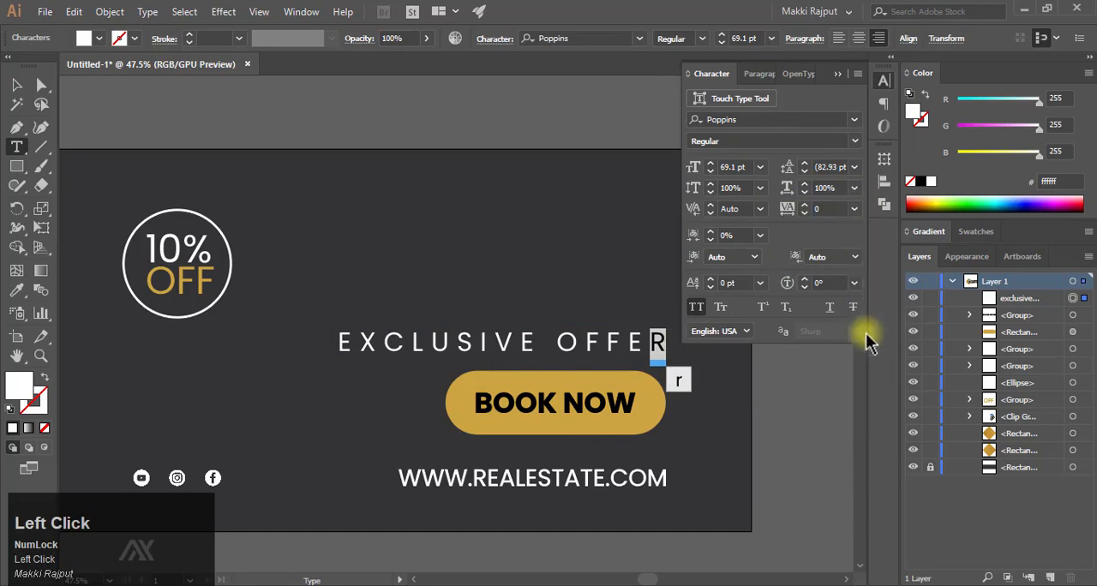
click(838, 74)
key(Escape)
shift+click(644, 394)
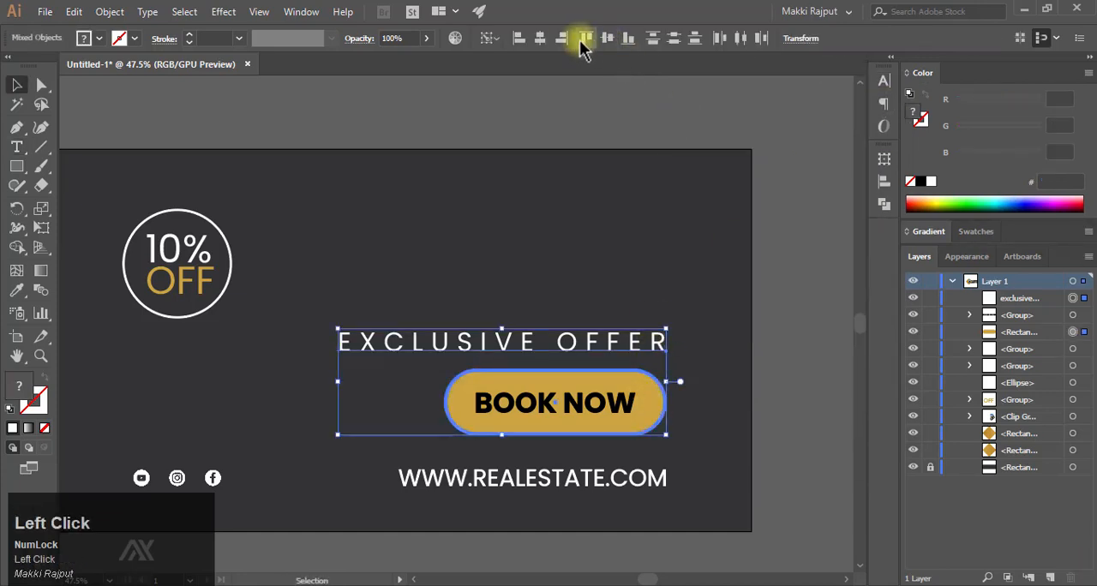
click(734, 300)
- Add the text HOME in the empty area near the banner's top, above EXCLUSIVE OFFER
drag(712, 300, 623, 285)
drag(624, 286, 648, 309)
click(15, 146)
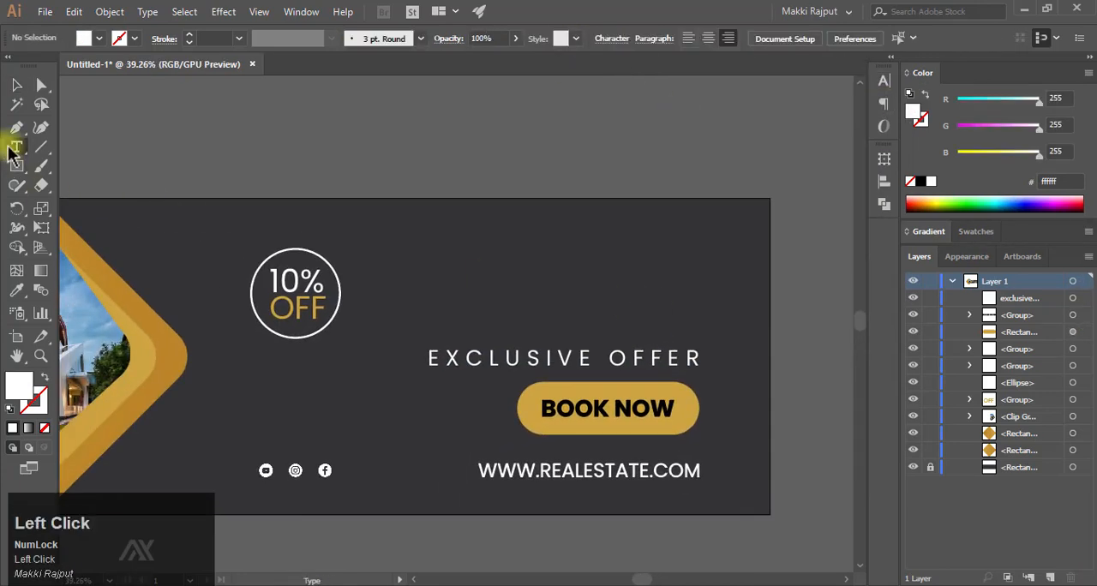
click(542, 246)
text(h)
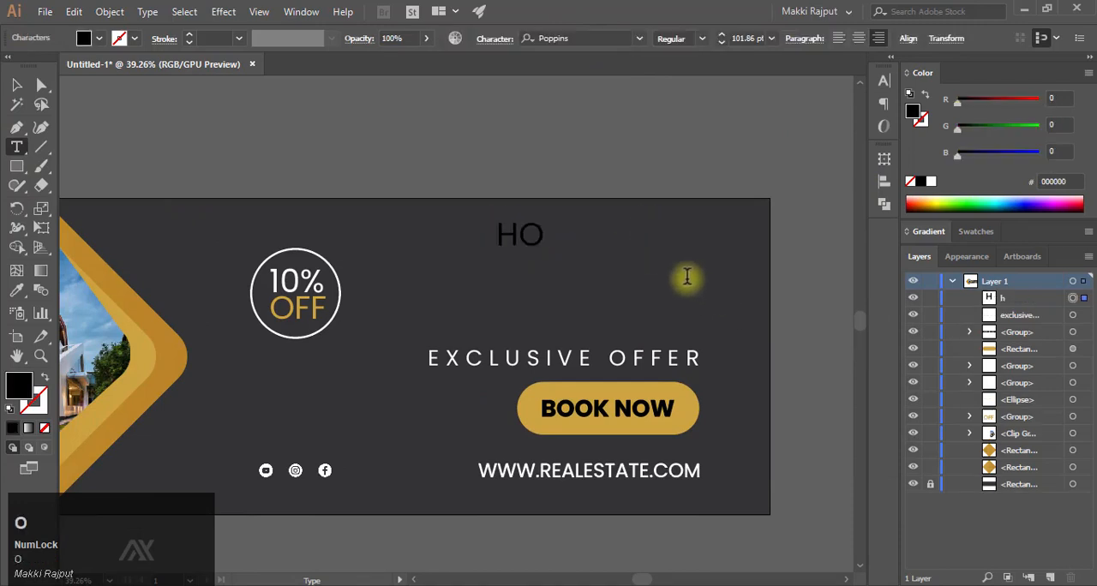
text(ome)
key(Escape)
- Enlarge the HOME text to about 160 pt and align its right edge with the EXCLUSIVE OFFER text
drag(507, 238, 661, 242)
drag(601, 227, 556, 197)
drag(645, 217, 704, 247)
- Set the HOME text to Poppins Bold with a white fill
click(888, 90)
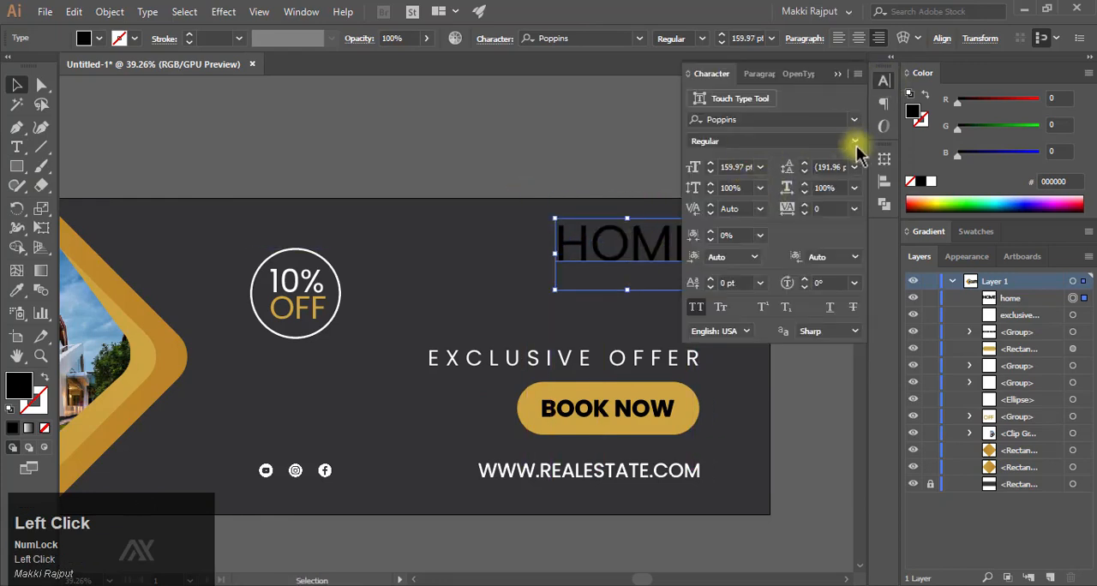
click(854, 142)
click(763, 372)
click(931, 184)
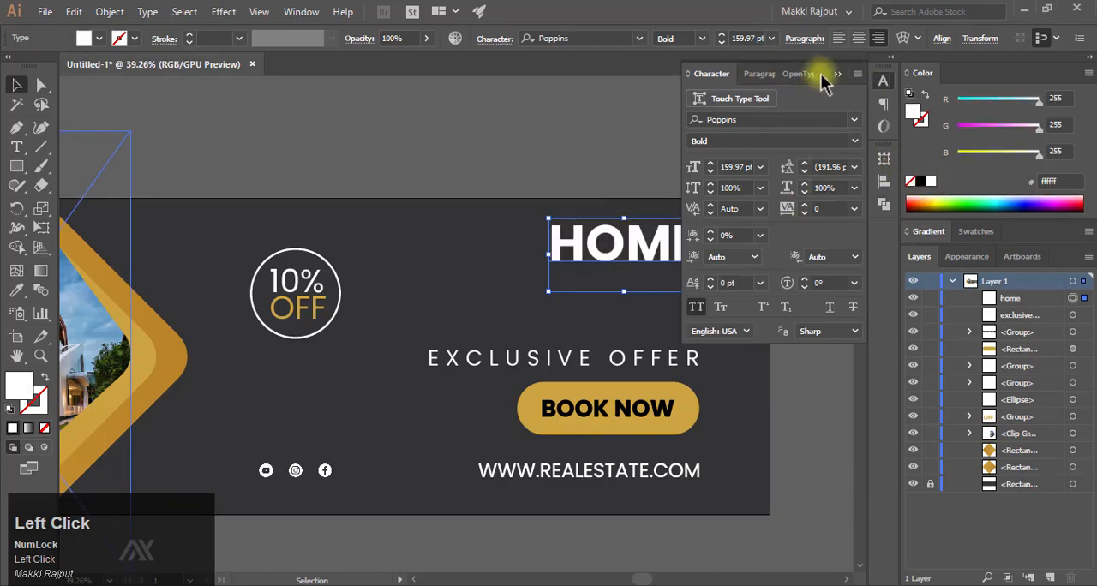
click(771, 208)
- Duplicate the HOME text in place and move the copy straight down, just above EXCLUSIVE OFFER
key(ctrl+f)
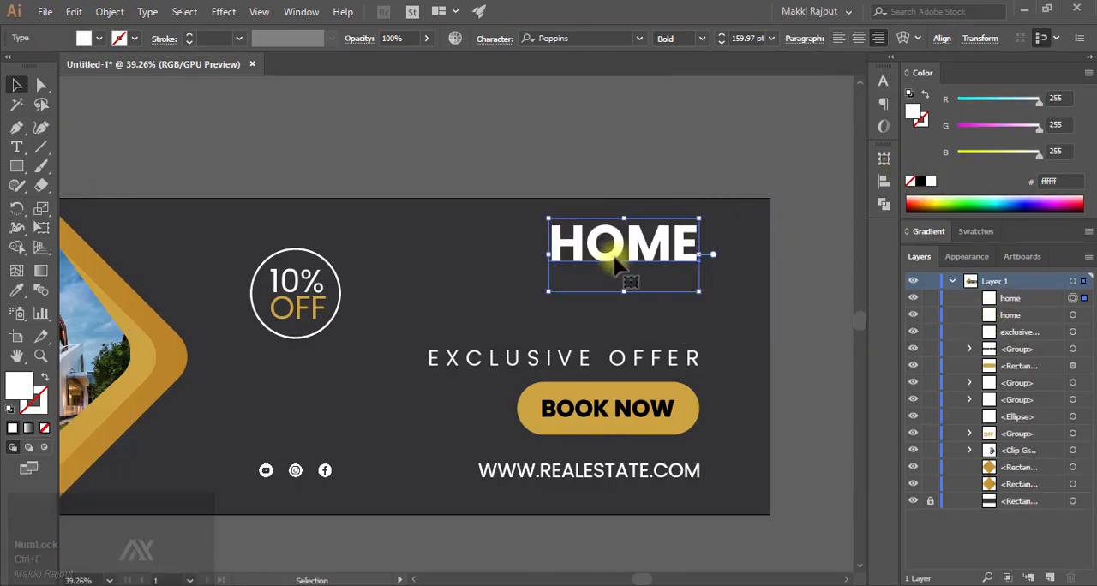
key(shift+Down)
key(shift+Down)
key(shift+Down)
key(shift+Down)
key(shift+Down)
key(shift+Down)
key(shift+Down)
key(shift+Down)
key(shift+Down)
key(shift+Down)
key(shift+Down)
key(shift+Down)
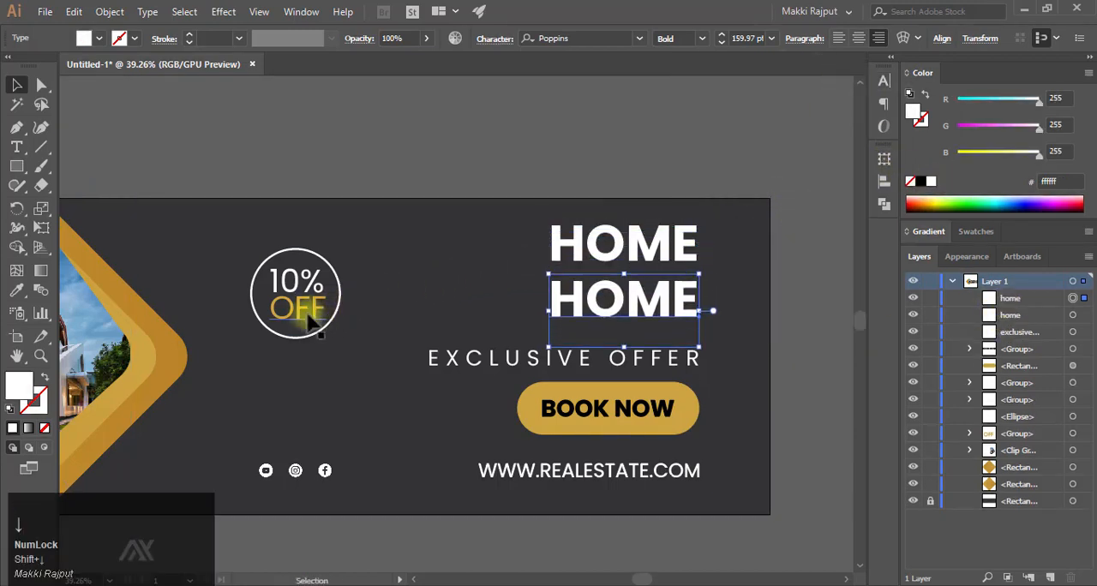
- Replace the copied text with FOR SALE and keep its right edge aligned with HOME
double_click(568, 299)
drag(552, 299, 692, 293)
text(F)
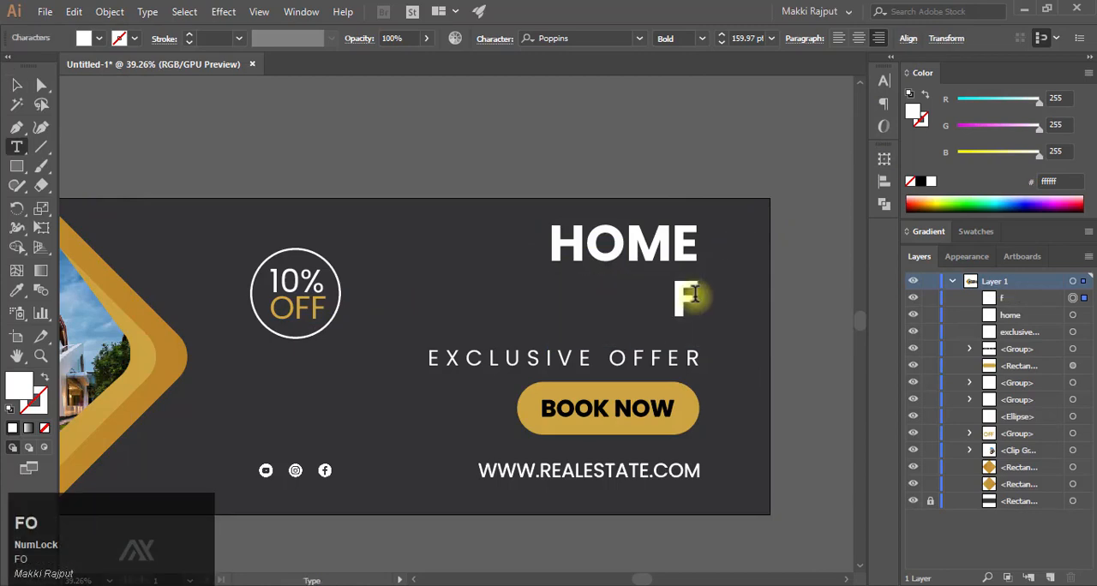
text(OR SALE)
key(Escape)
drag(629, 319, 692, 327)
drag(690, 331, 688, 293)
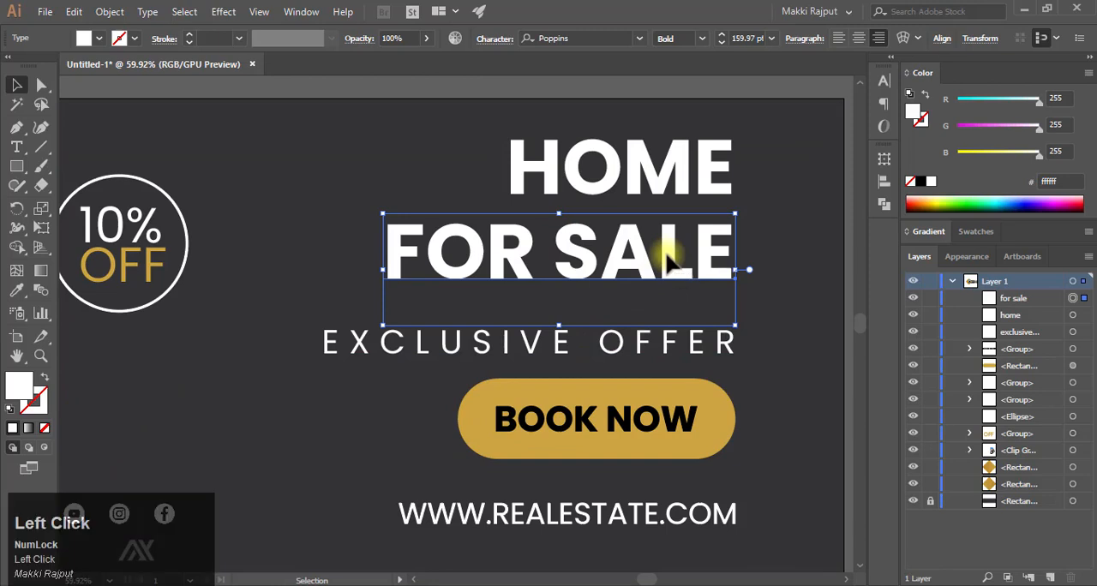
- Enlarge FOR SALE to about 187 pt to match the width of EXCLUSIVE OFFER and shift it down away from HOME
drag(384, 211, 324, 195)
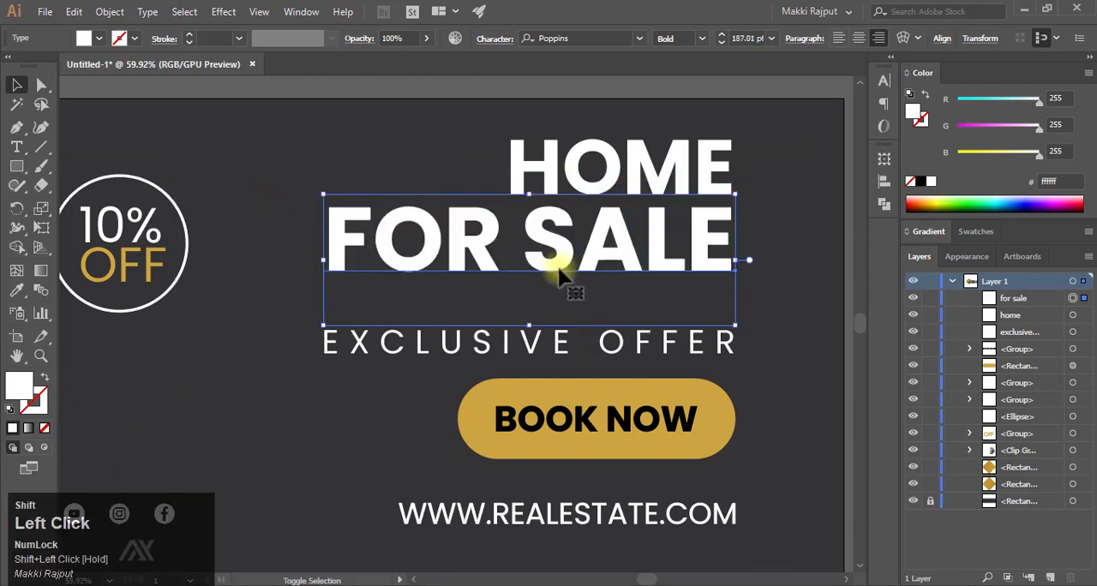
key(shift+Down)
key(shift+Down)
key(shift+Down)
key(shift+Down)
key(shift+Down)
key(shift+Down)
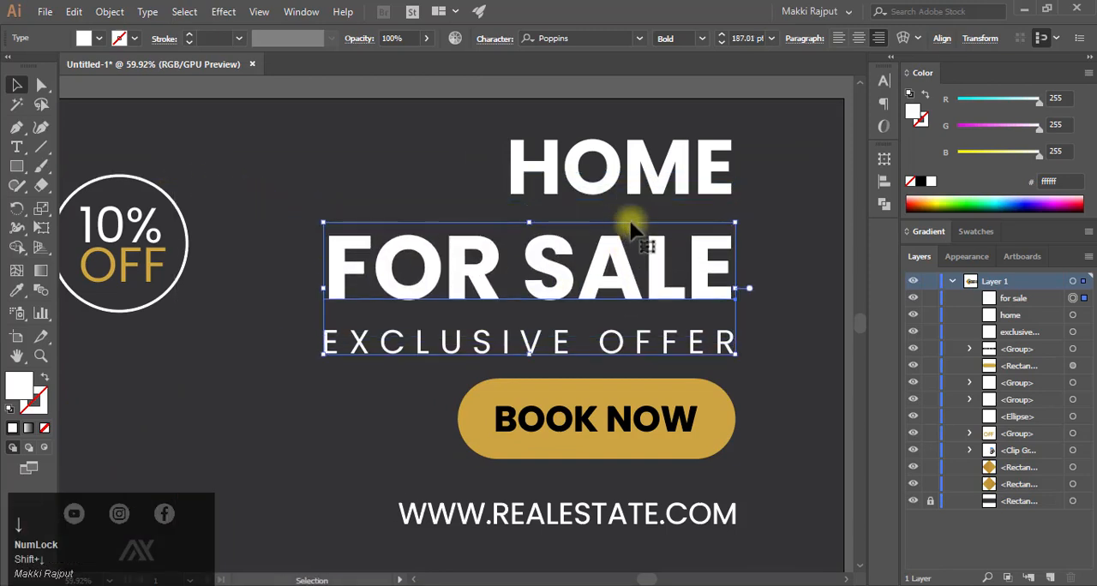
click(618, 195)
- Color the word SALE with the gold sampled from the BOOK NOW pill
click(480, 274)
double_click(542, 283)
drag(524, 272, 735, 276)
click(16, 290)
click(507, 387)
click(17, 85)
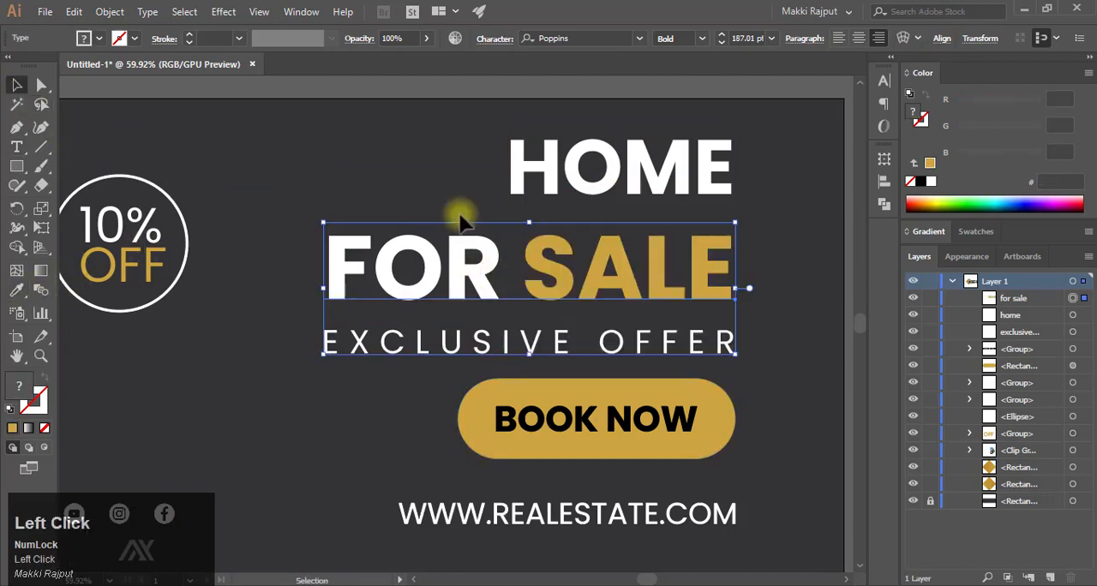
click(645, 214)
- Draw a gold rectangle covering the word SALE and place it beneath the FOR SALE text in the stacking order
click(16, 166)
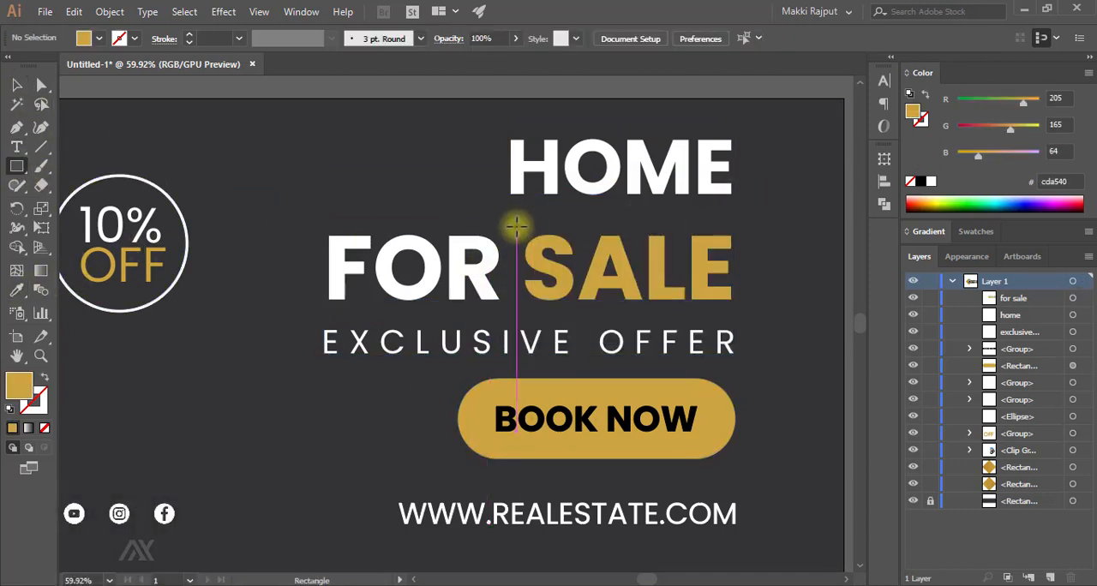
drag(515, 227, 735, 307)
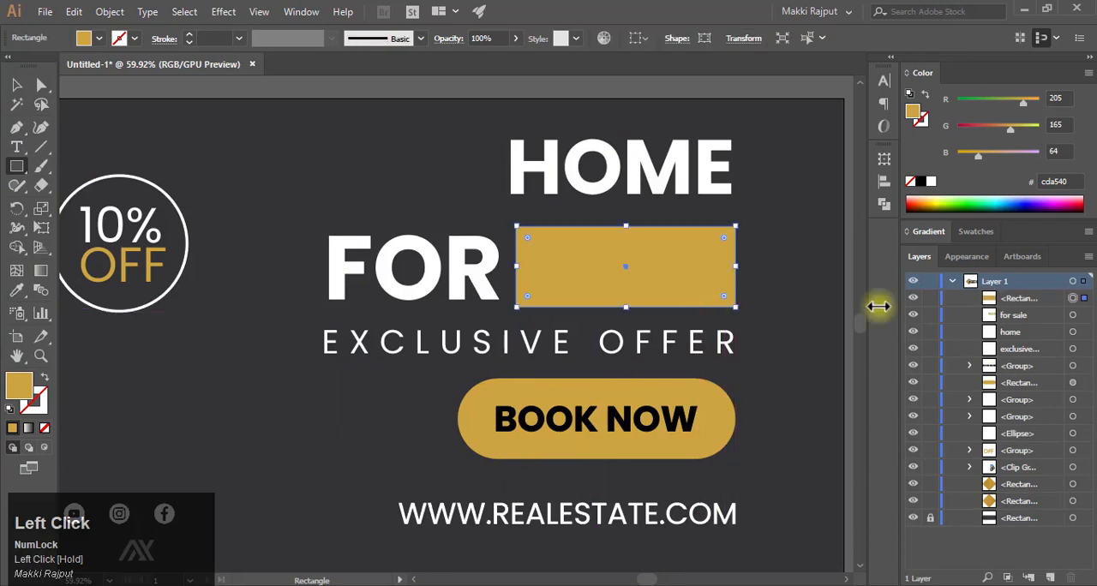
drag(1020, 299, 1023, 323)
click(1019, 300)
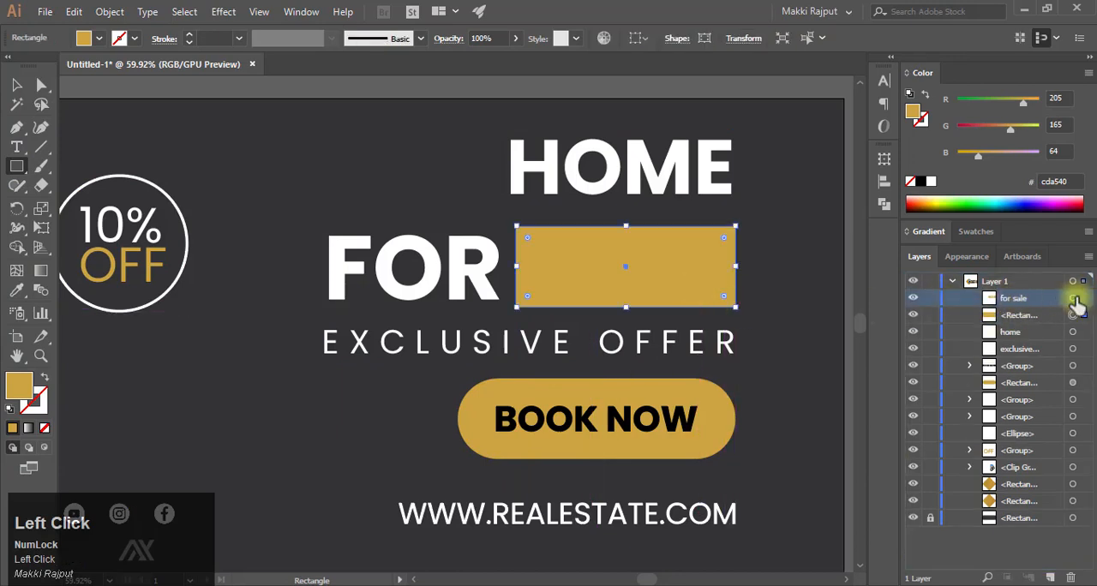
- Recolor the word SALE white on top of the gold rectangle
click(1072, 297)
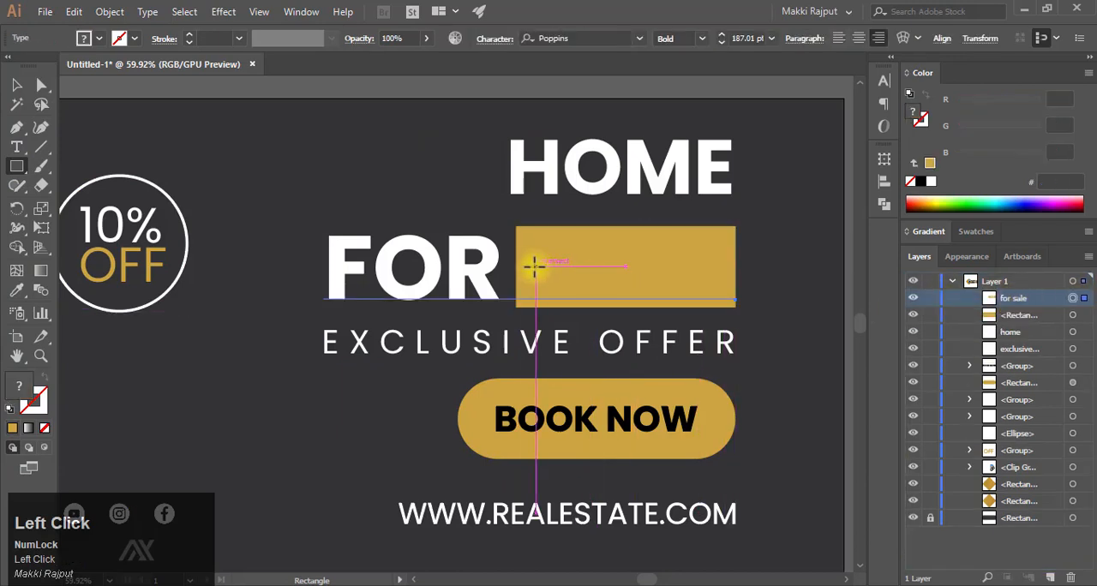
click(16, 146)
drag(522, 251, 761, 257)
click(931, 182)
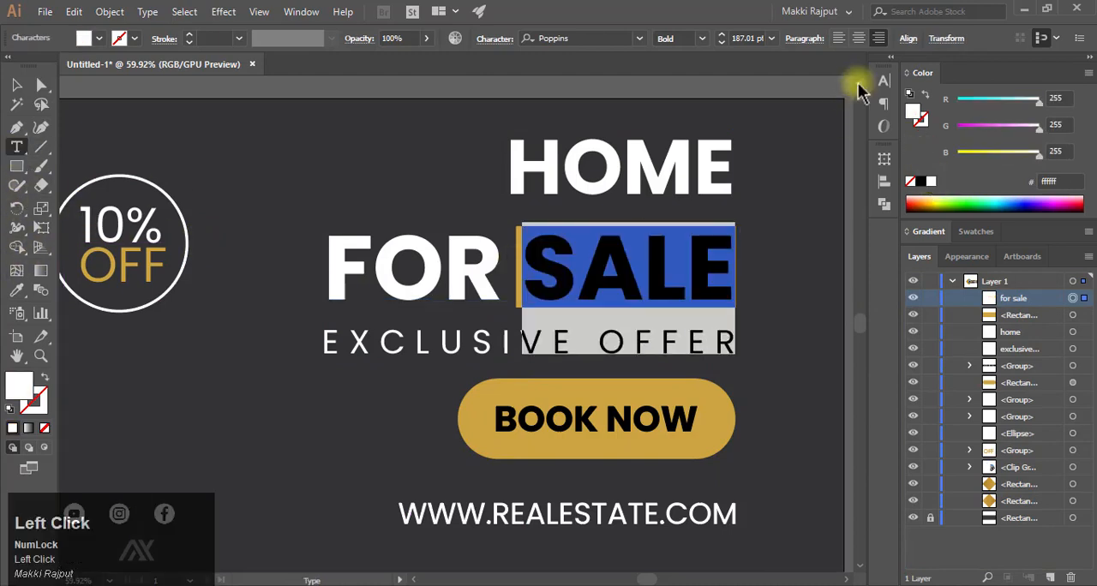
key(Escape)
click(337, 200)
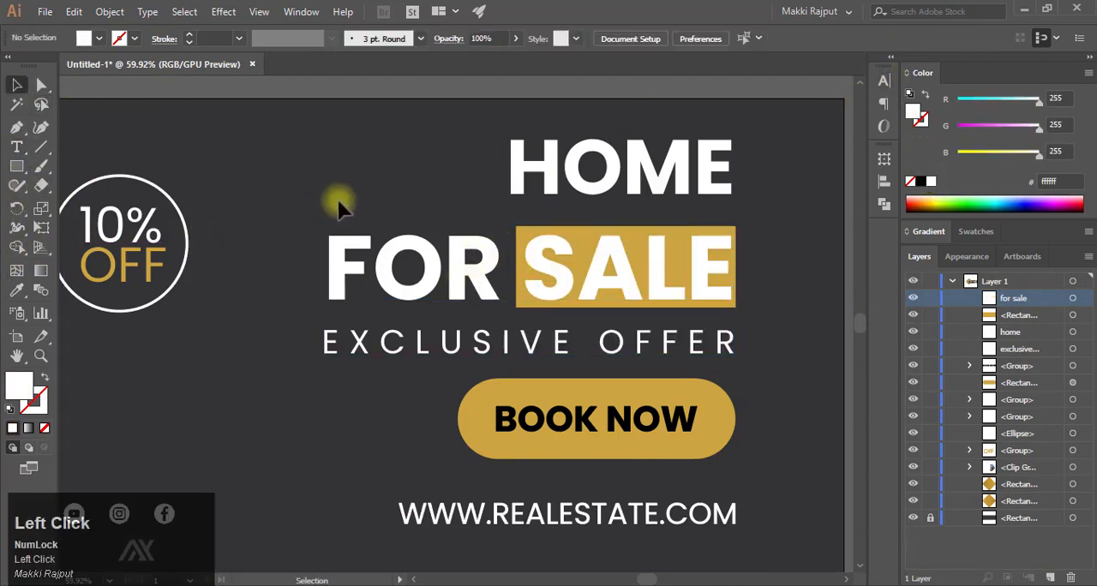
- Color the word FOR with the gold sampled from the BOOK NOW pill
key(t)
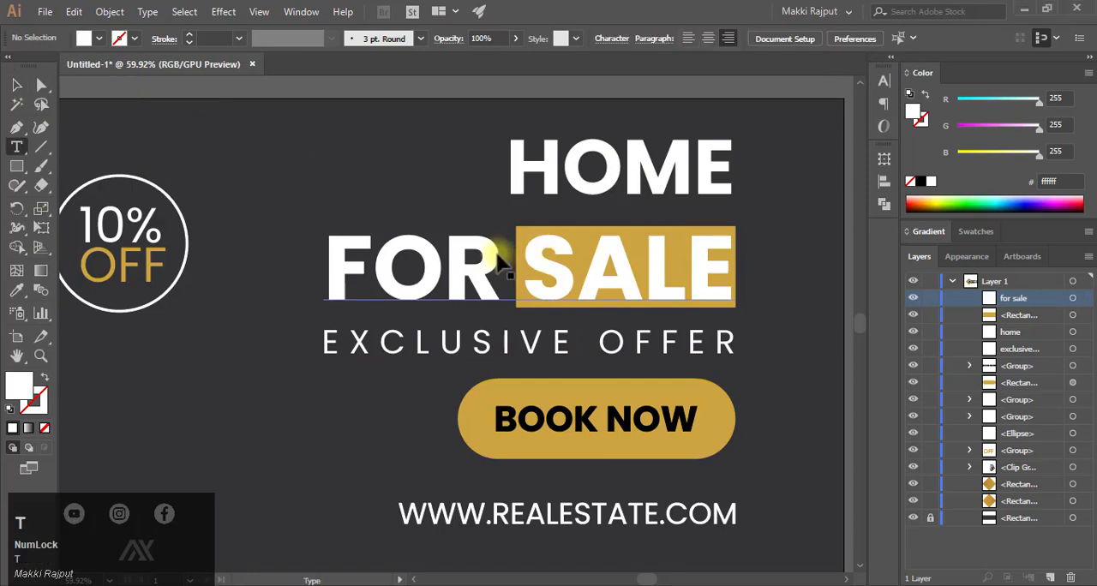
drag(495, 257, 309, 248)
click(17, 289)
click(545, 388)
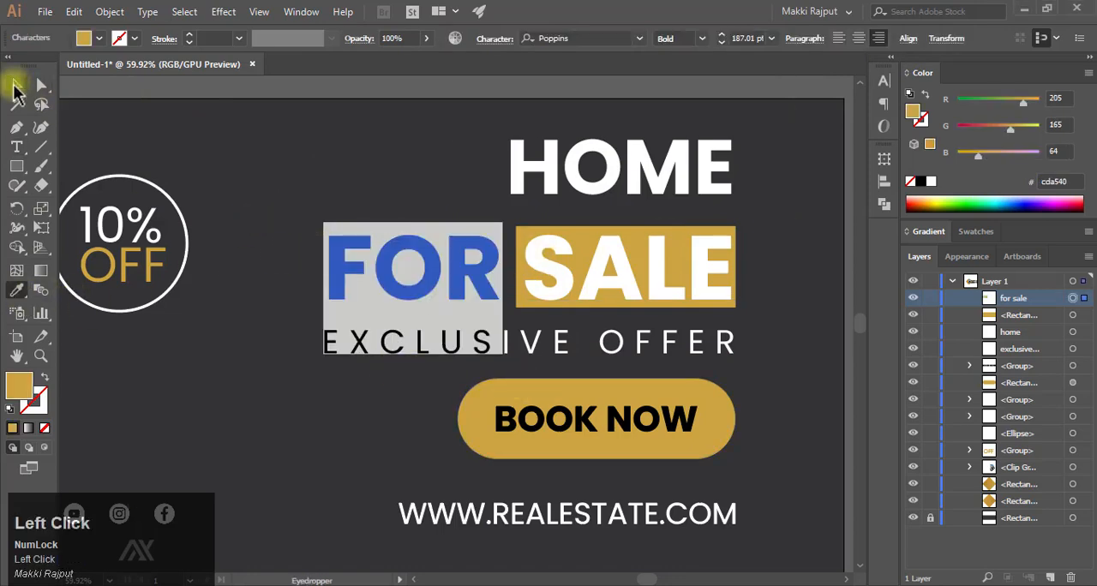
click(16, 84)
click(779, 219)
- Convert the HOME, FOR SALE and EXCLUSIVE OFFER texts to outlines
ctrl+alt+click(613, 233)
ctrl+click(614, 234)
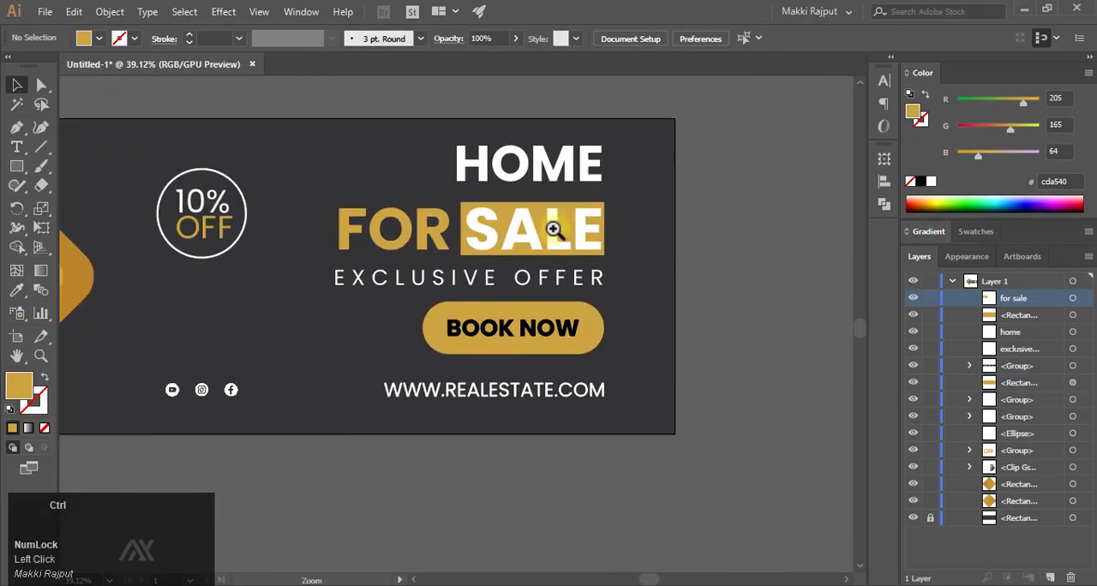
ctrl+click(558, 228)
right_click(595, 195)
click(648, 281)
right_click(478, 249)
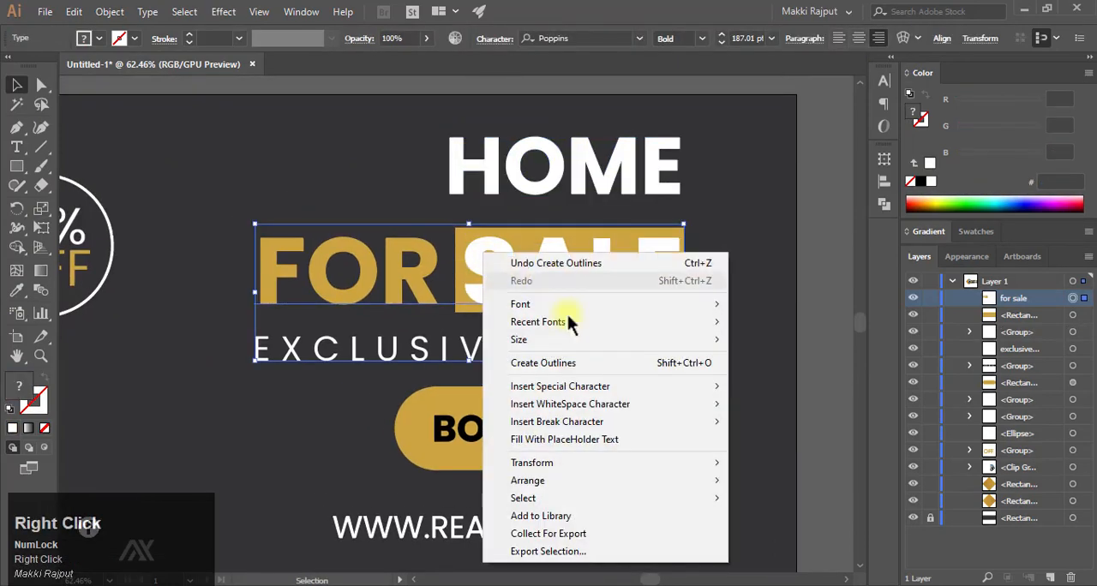
click(566, 356)
right_click(509, 347)
click(632, 154)
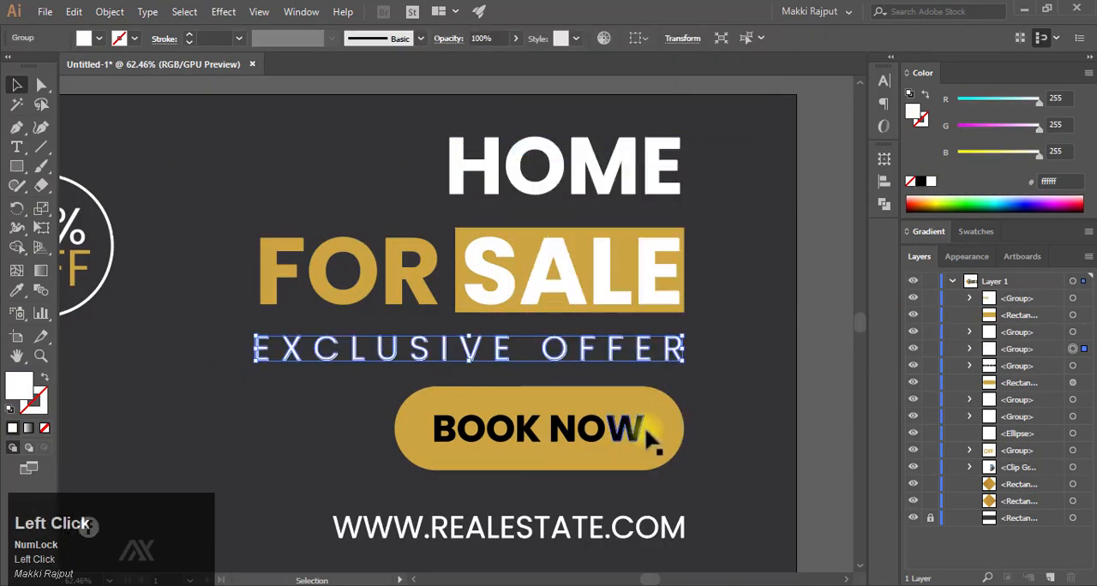
- Align the right edges of the outlined EXCLUSIVE OFFER and HOME with the BOOK NOW pill, leaving FOR SALE in place
shift+click(662, 425)
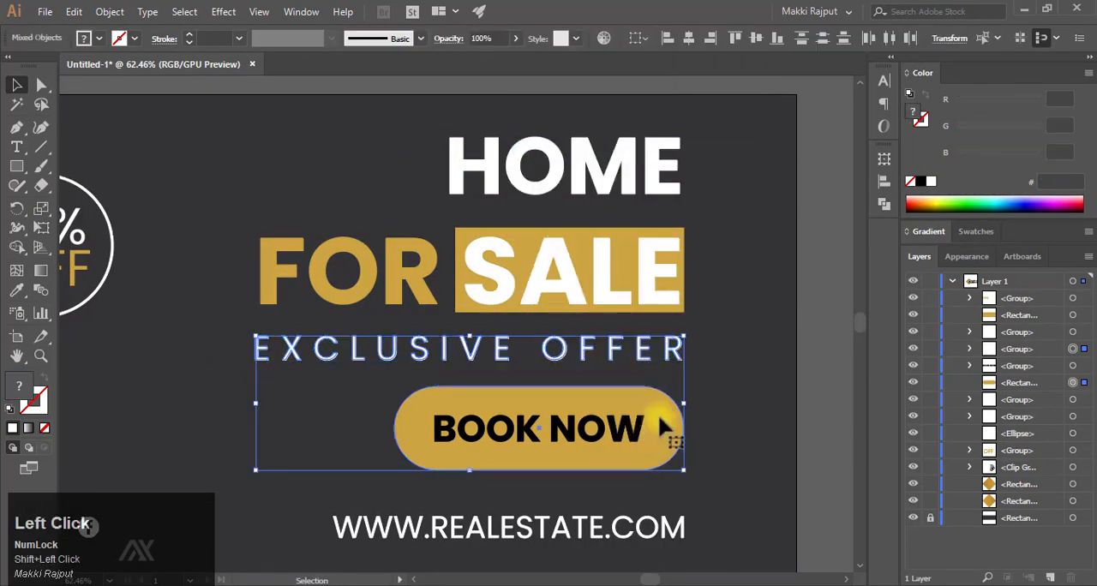
shift+click(614, 287)
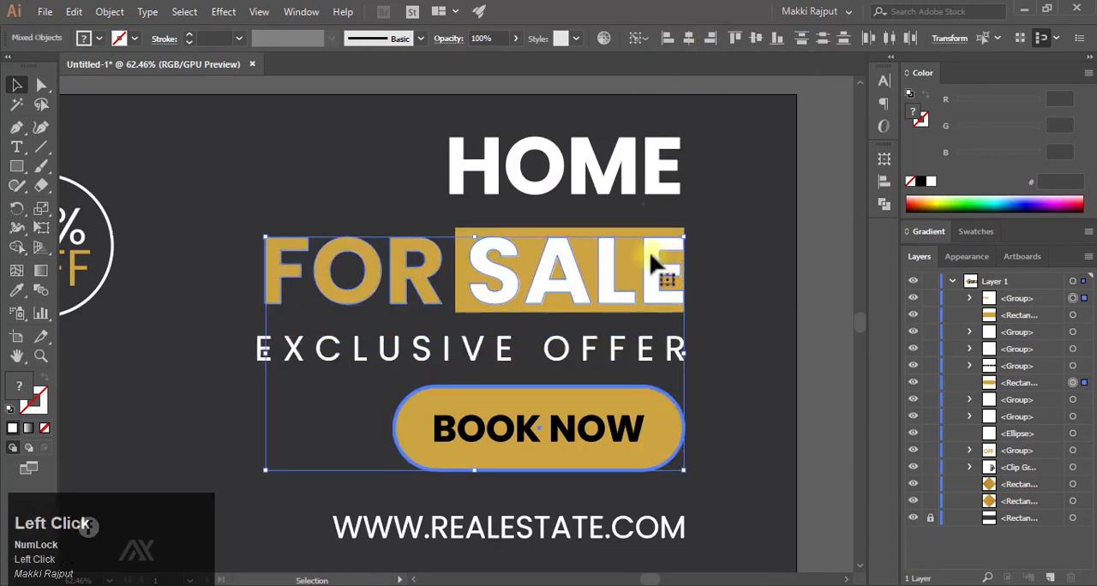
key(ctrl+z)
shift+click(612, 185)
shift+click(578, 347)
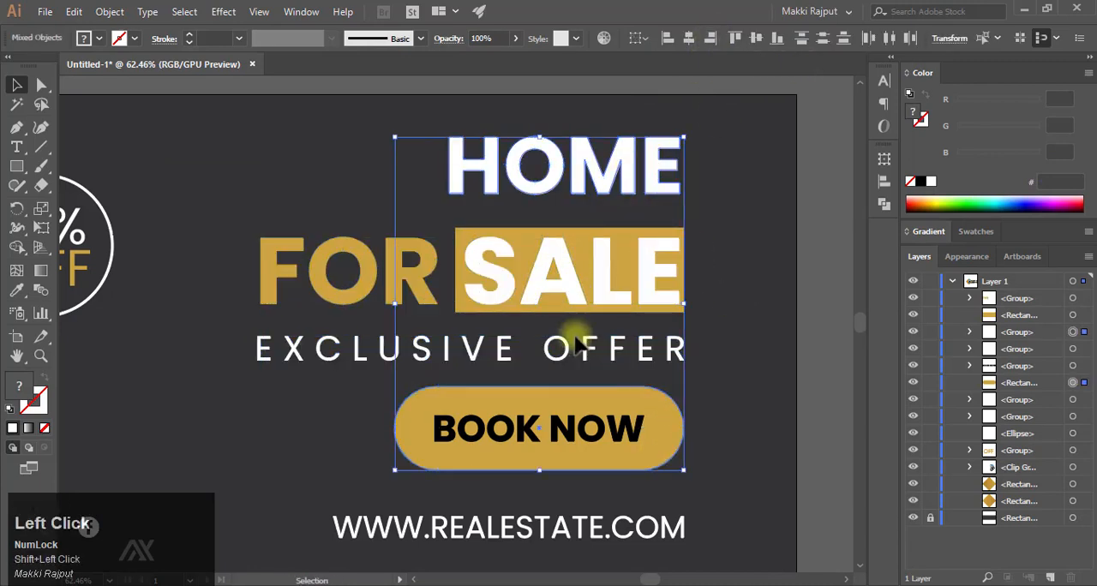
click(506, 192)
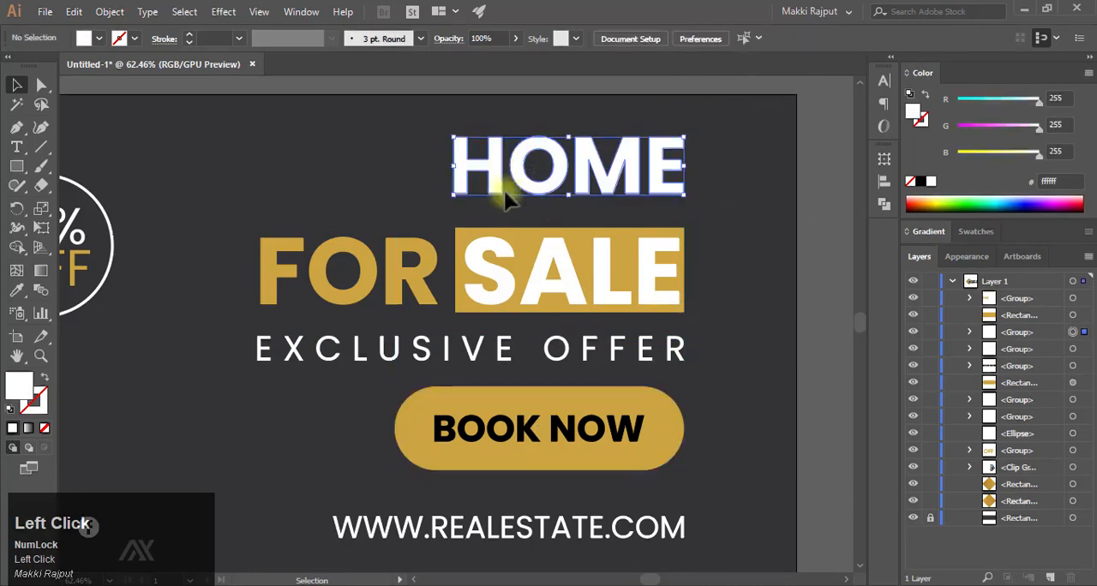
- Enlarge the outlined HOME proportionally down to just above FOR SALE, keeping its right edge in line with the pill
drag(447, 197, 384, 224)
click(780, 262)
drag(529, 339, 439, 324)
drag(391, 297, 490, 303)
click(475, 293)
- Enlarge the outlined FOR SALE proportionally to the left and nudge it down between HOME and EXCLUSIVE OFFER
drag(428, 271, 363, 260)
key(Down)
key(Down)
key(Down)
key(Down)
key(Down)
key(Down)
key(Down)
key(Down)
key(Down)
key(Down)
key(Down)
key(Down)
key(Down)
key(Down)
key(Down)
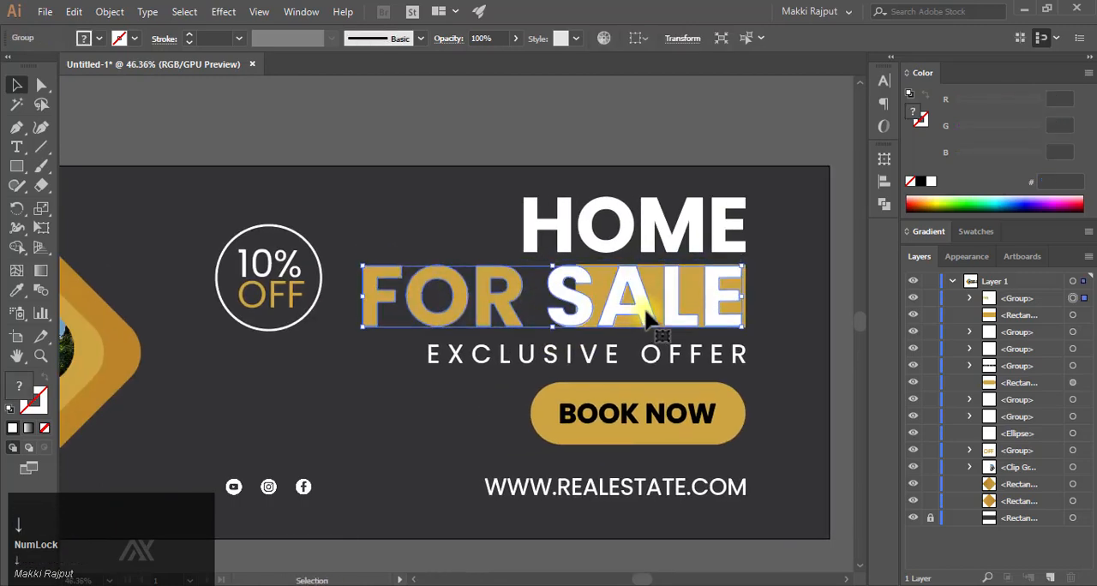
key(Up)
- Scale the outlined FOR SALE down slightly so its letters fit within the height of the gold rectangle
click(514, 333)
drag(512, 330, 489, 338)
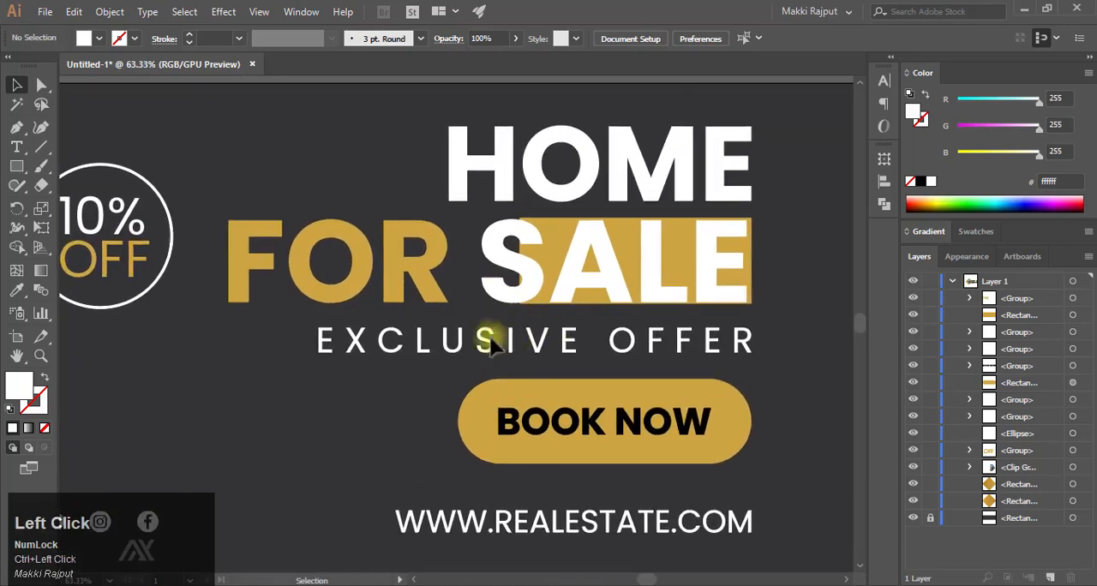
click(426, 296)
mouse_move(227, 216)
shift+mouse_down()
mouse_move(238, 223)
mouse_move(228, 217)
shift+mouse_up()
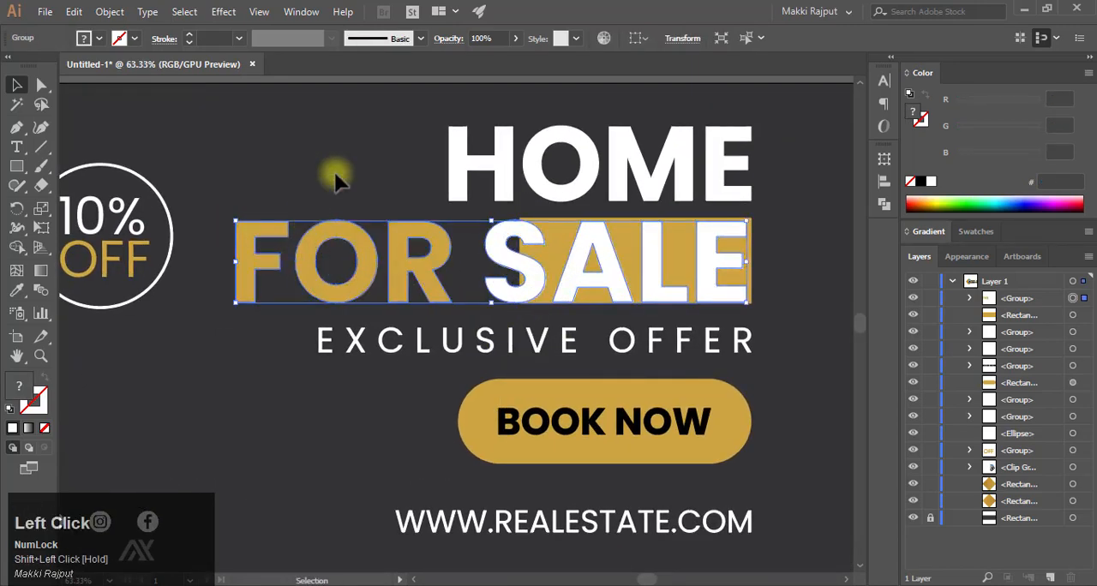
key(F9)
- Replace the outlined EXCLUSIVE OFFER with a new text reading EXCLUSICE OFFER, placed between FOR SALE and the pill
click(387, 341)
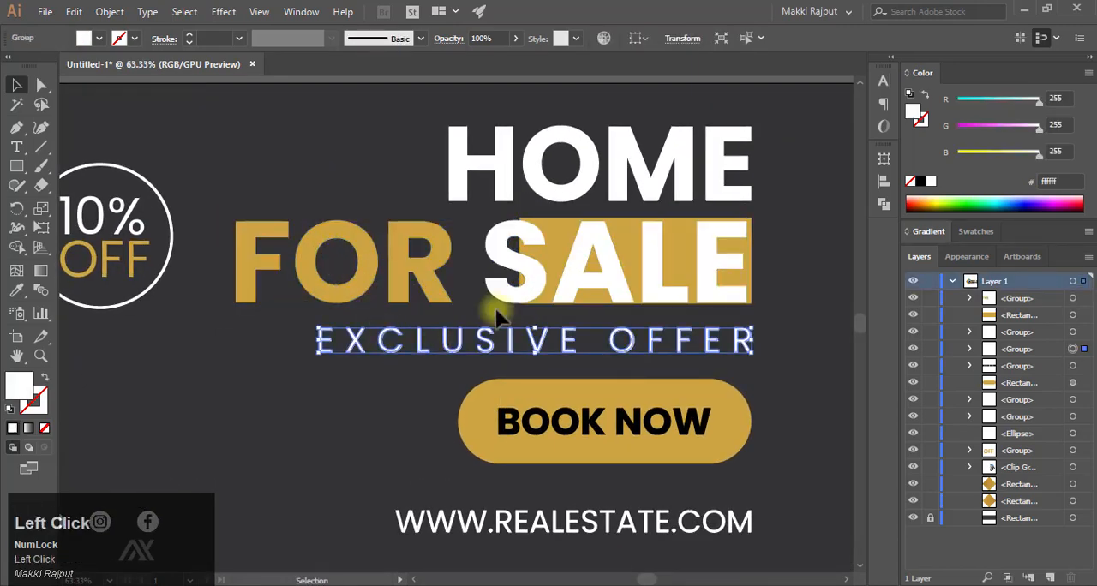
key(Delete)
click(16, 147)
click(414, 336)
text(EXC)
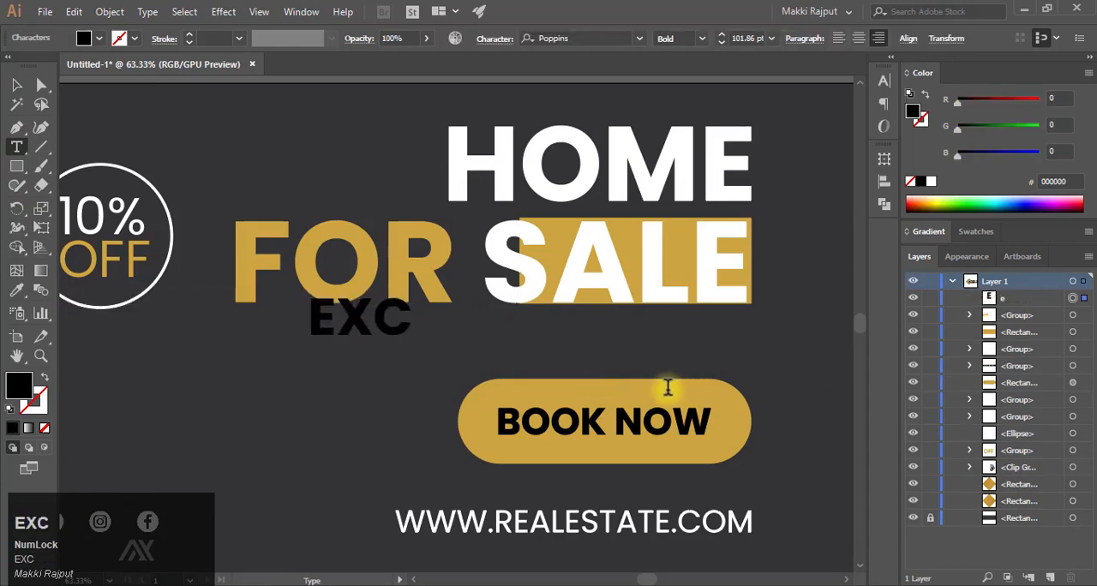
text(LUSICE OFFER)
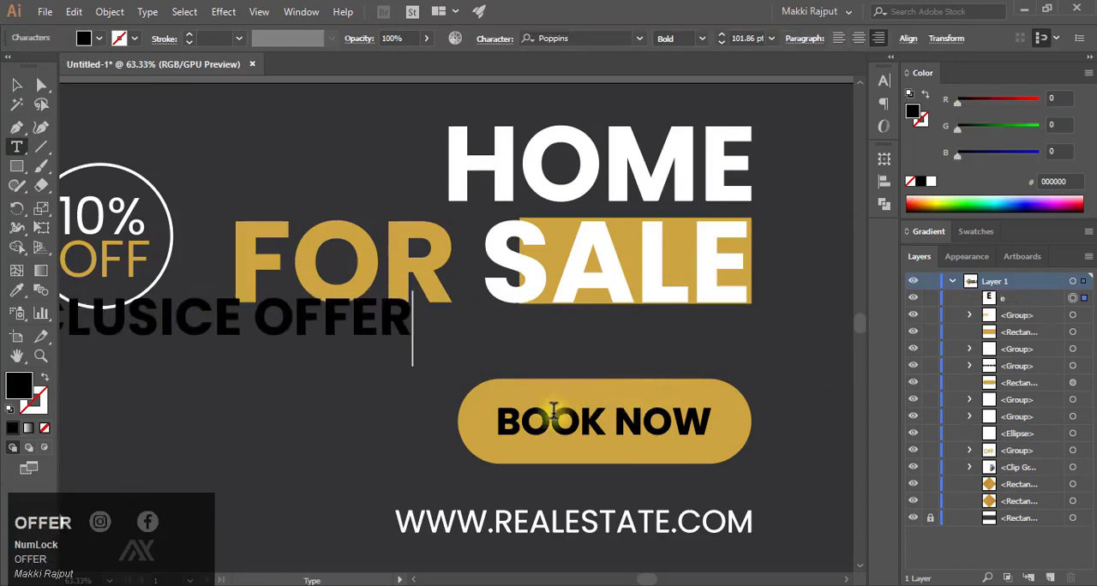
key(Escape)
drag(385, 326, 697, 332)
- Set the new EXCLUSICE OFFER text to Poppins Italic with a white fill
click(884, 86)
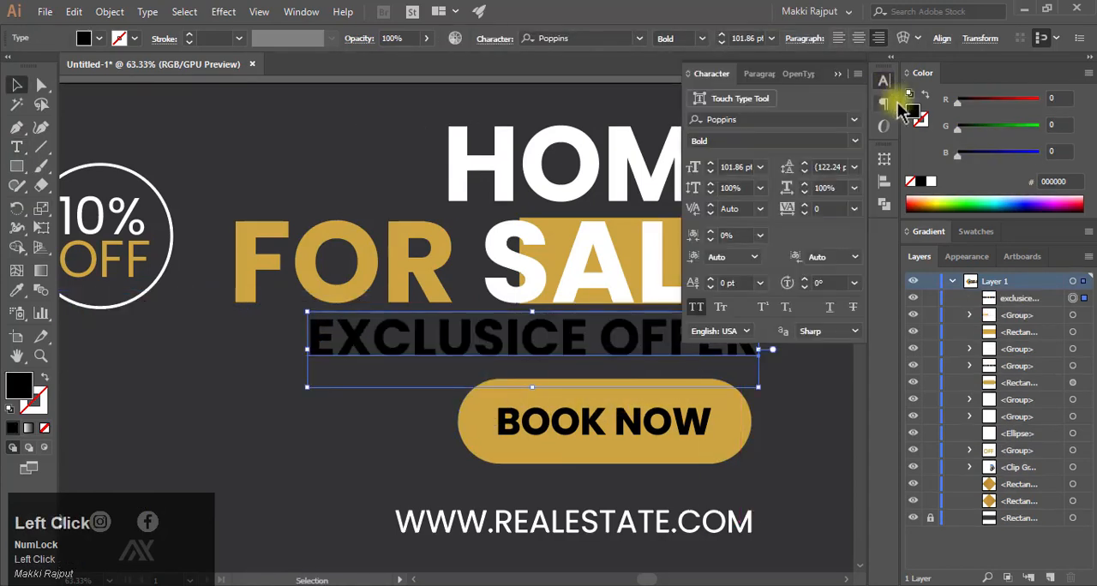
click(854, 142)
click(766, 283)
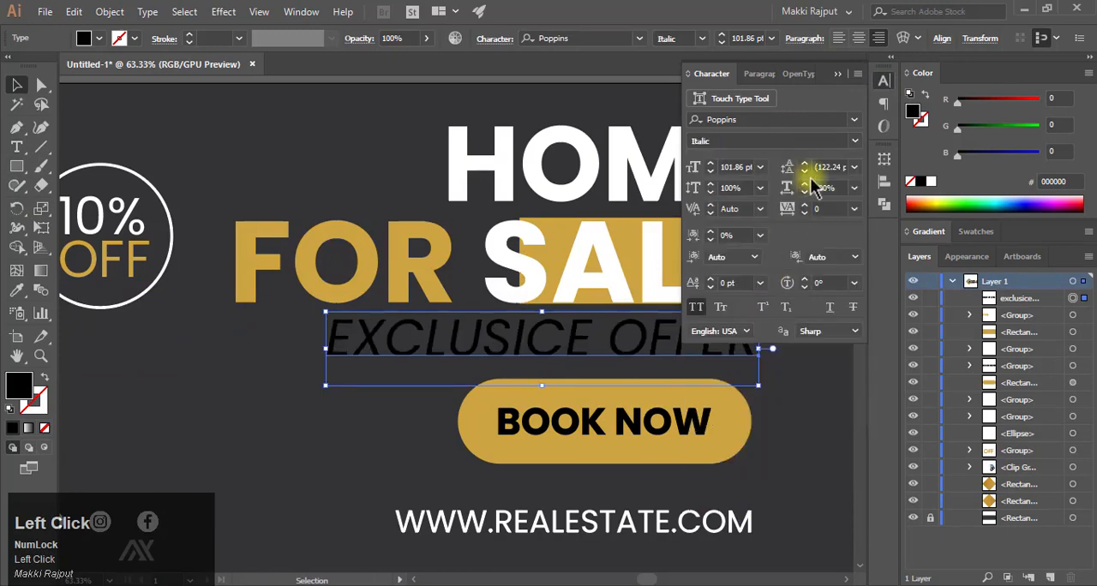
click(921, 181)
- Try a tracking of 300 on the italic EXCLUSICE OFFER text and settle on 250
drag(809, 208, 811, 216)
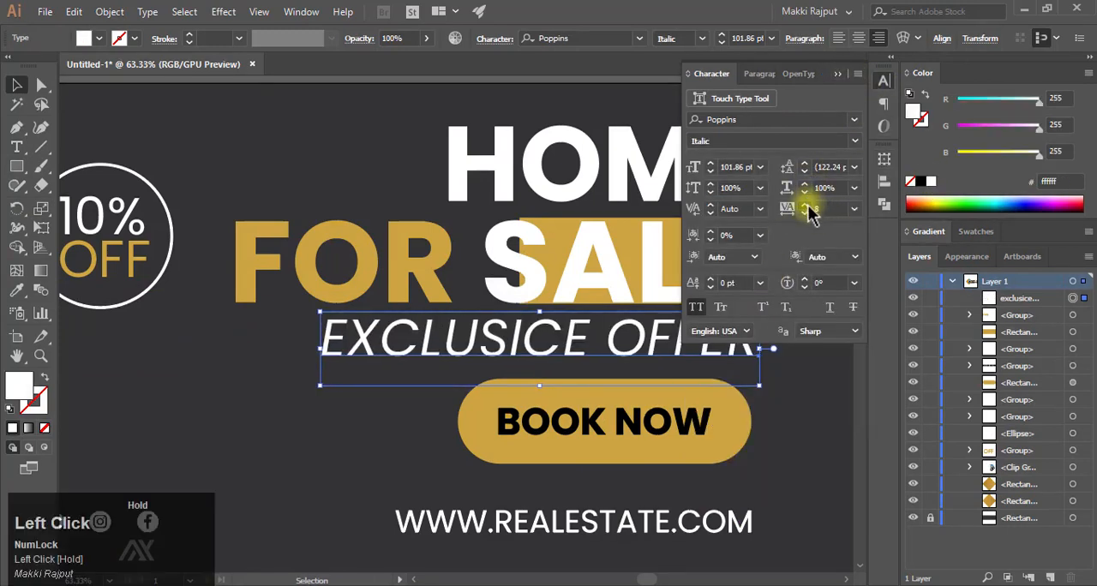
text(0)
key(Return)
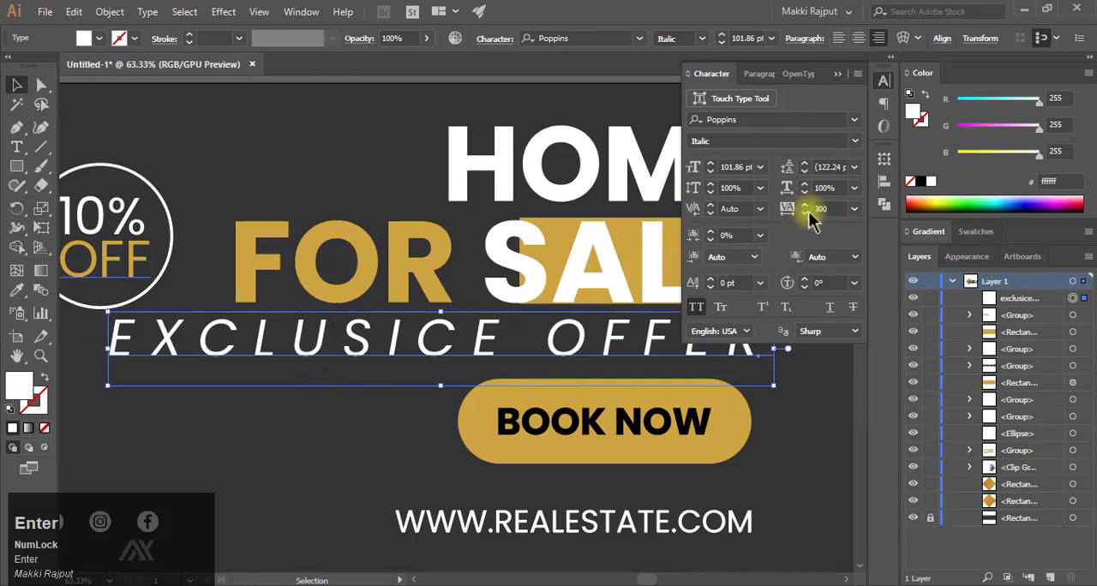
click(793, 210)
text(250)
key(Return)
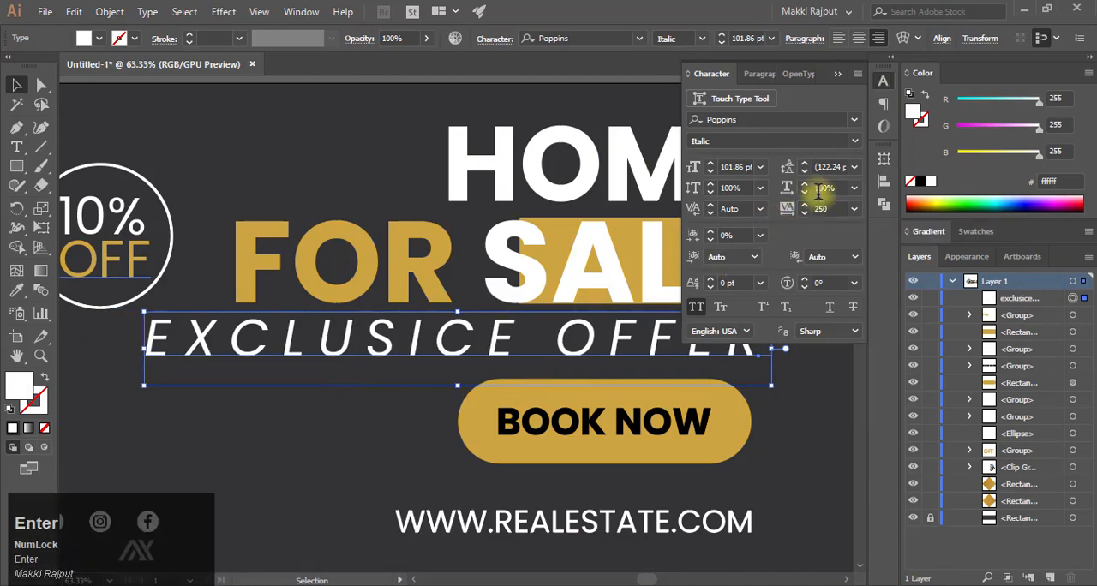